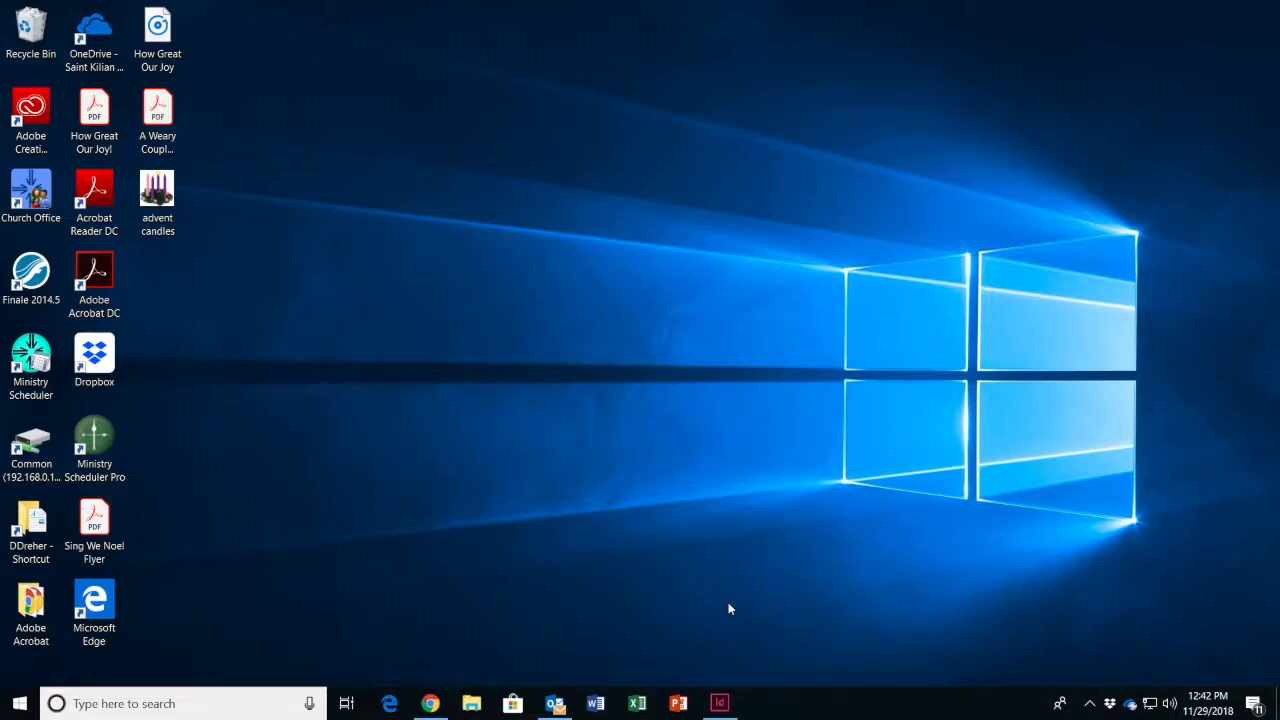
# Switch to InDesign and look over both spreads and the pasteboard of the 12.3.18 worship aid.
pyautogui.click(719, 701)
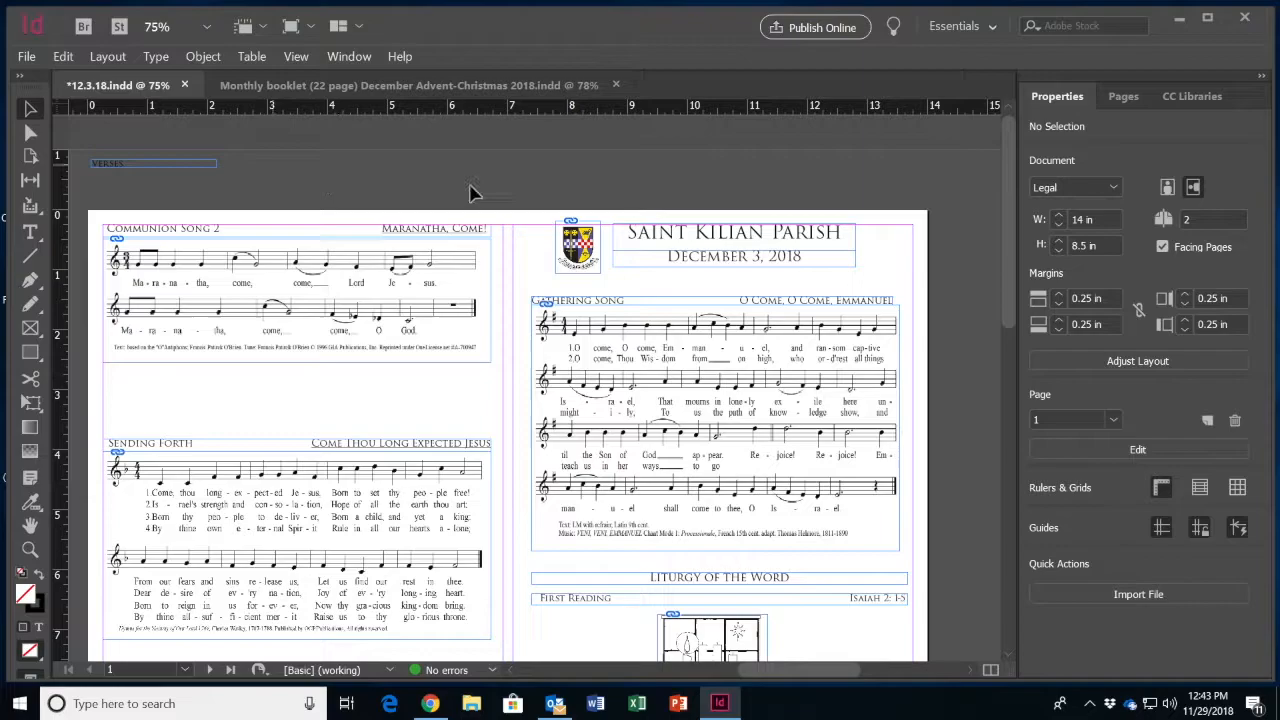
pyautogui.moveTo(1006, 224); pyautogui.dragTo(1011, 488)
pyautogui.moveTo(824, 666); pyautogui.dragTo(733, 673)
pyautogui.moveTo(1006, 450); pyautogui.dragTo(975, 257)
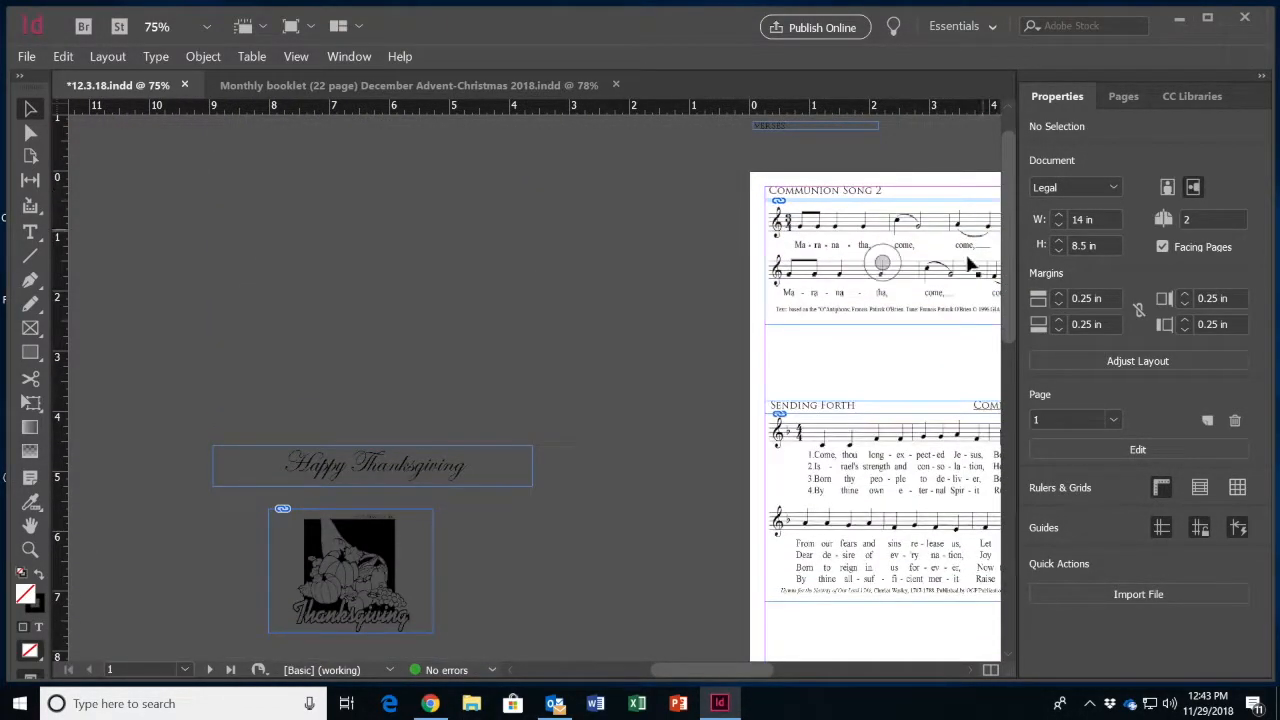
pyautogui.moveTo(669, 671); pyautogui.dragTo(755, 683)
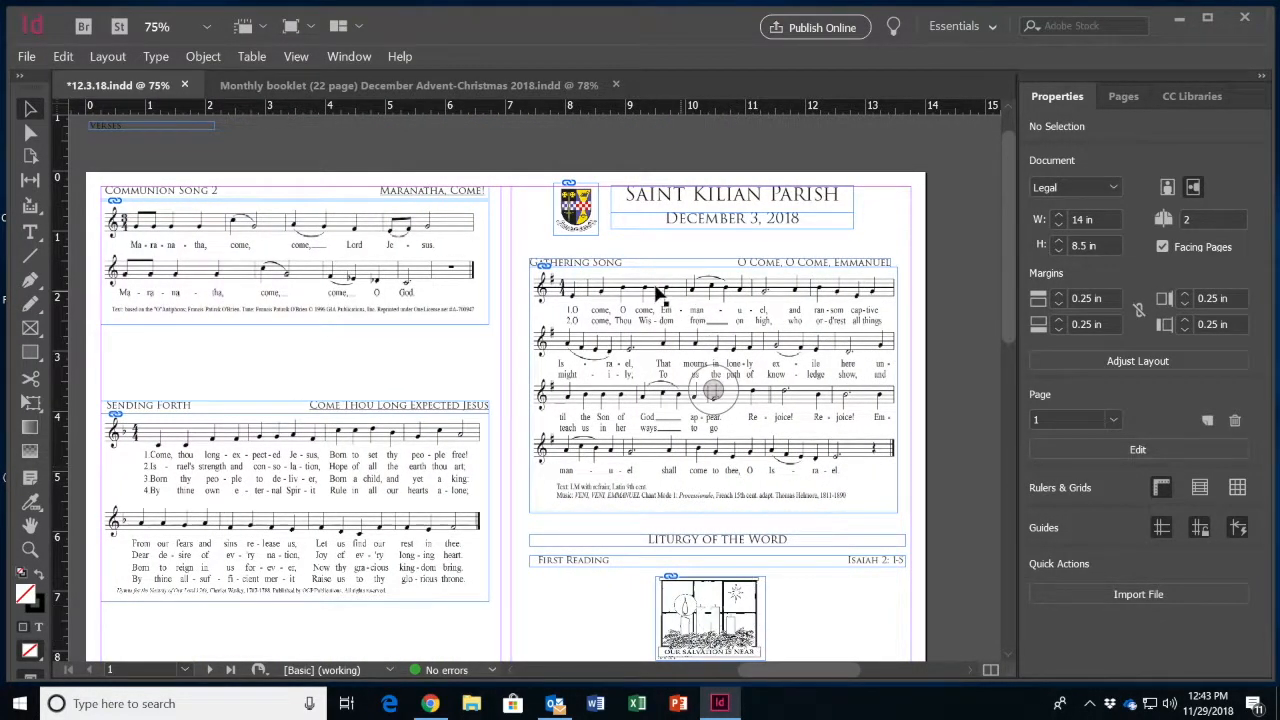
pyautogui.moveTo(1009, 252); pyautogui.dragTo(1008, 267)
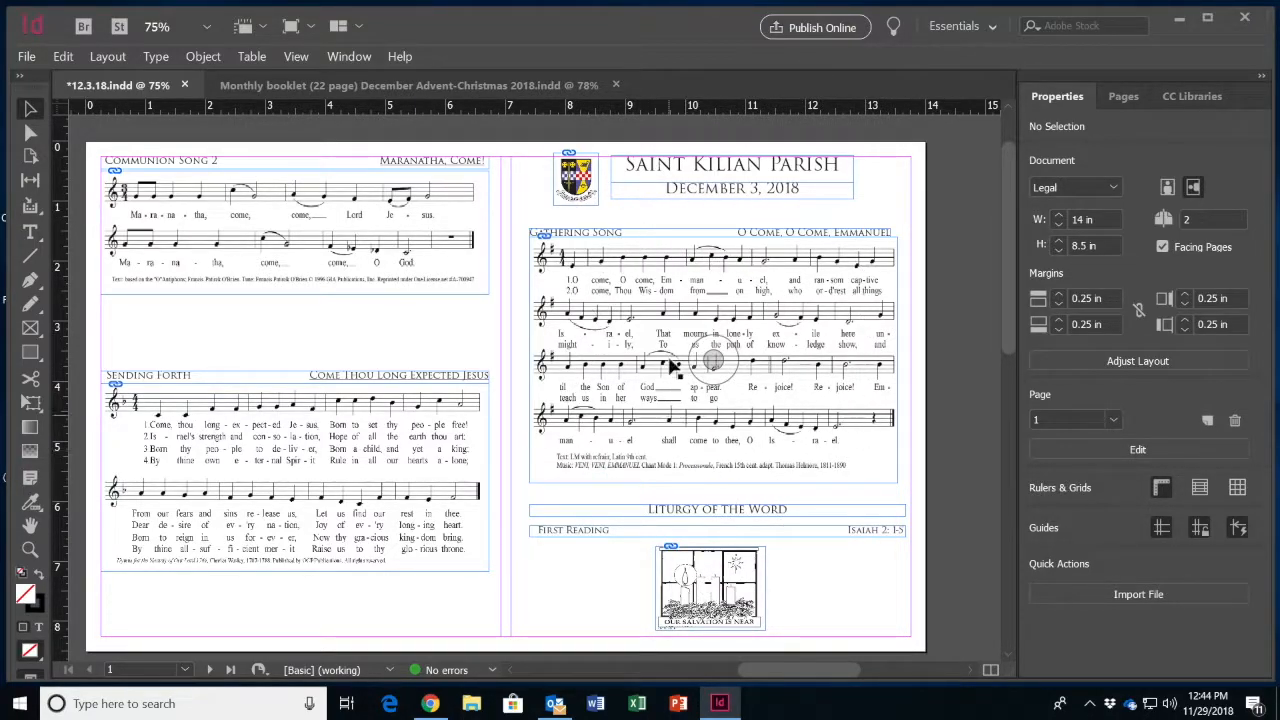
pyautogui.moveTo(1008, 340); pyautogui.dragTo(971, 588)
pyautogui.moveTo(838, 677); pyautogui.dragTo(696, 663)
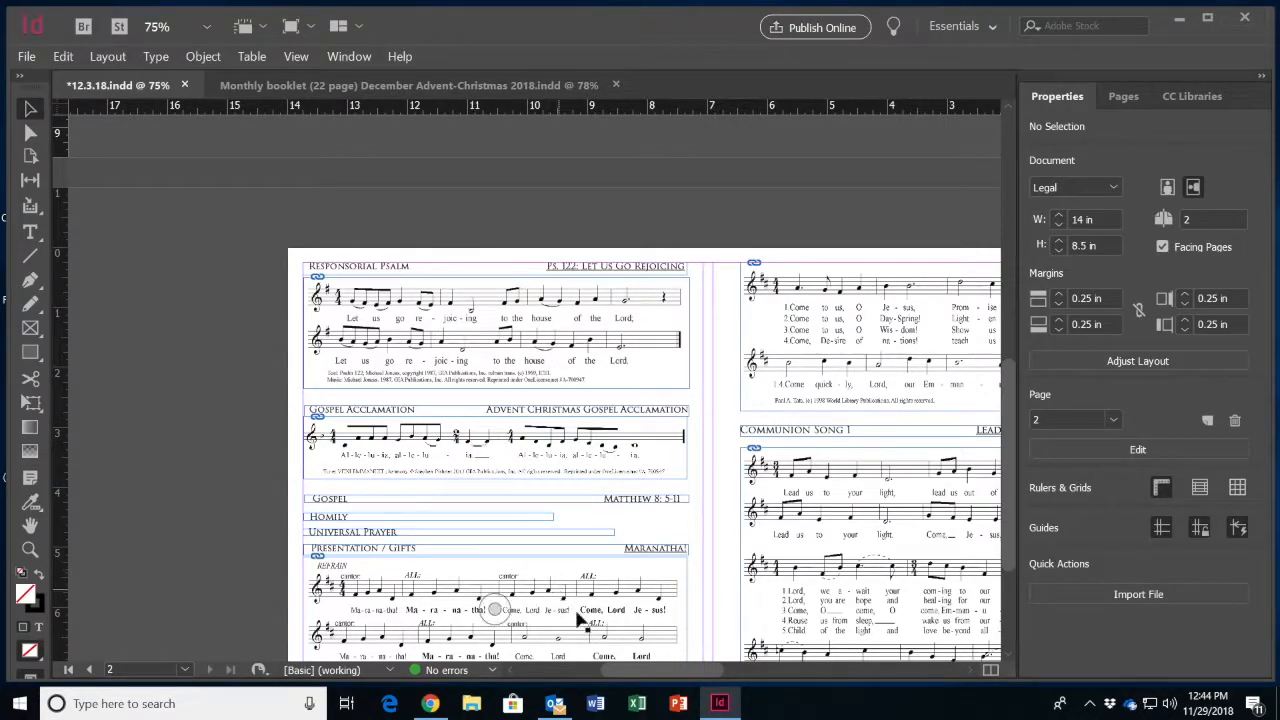
pyautogui.moveTo(600, 666); pyautogui.dragTo(628, 672)
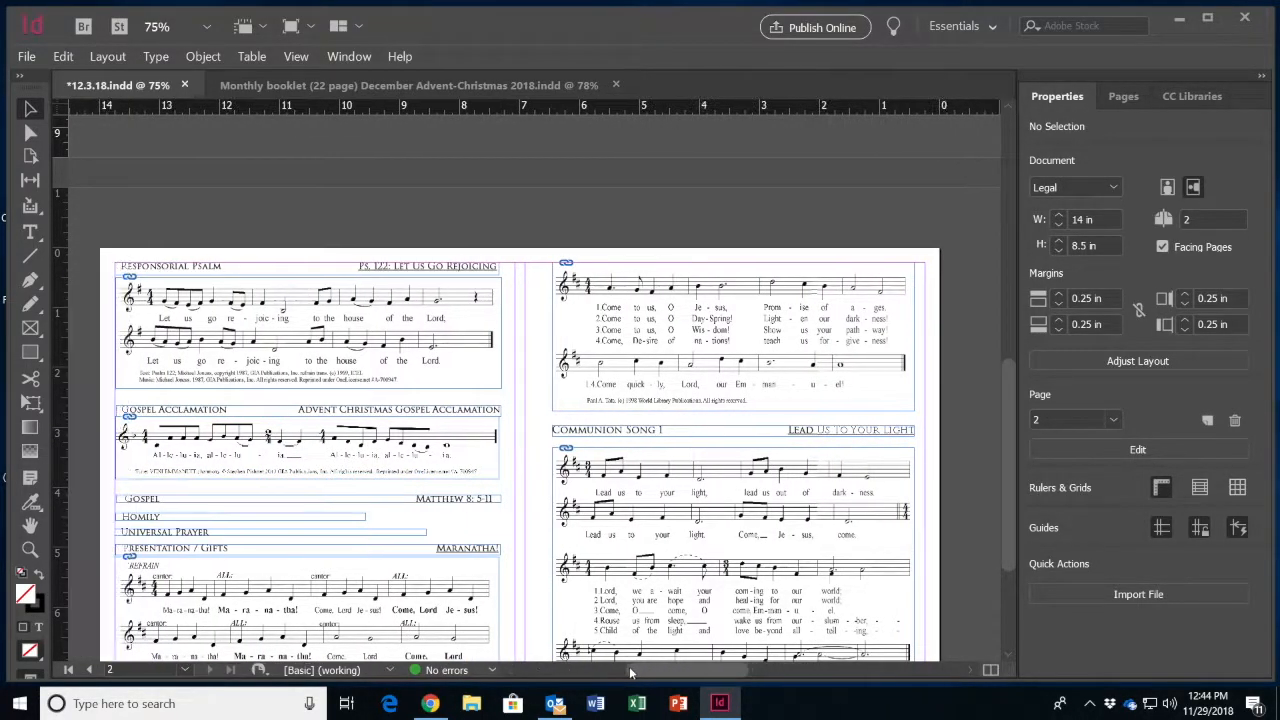
pyautogui.moveTo(650, 672); pyautogui.dragTo(736, 668)
pyautogui.moveTo(1000, 477); pyautogui.dragTo(723, 263)
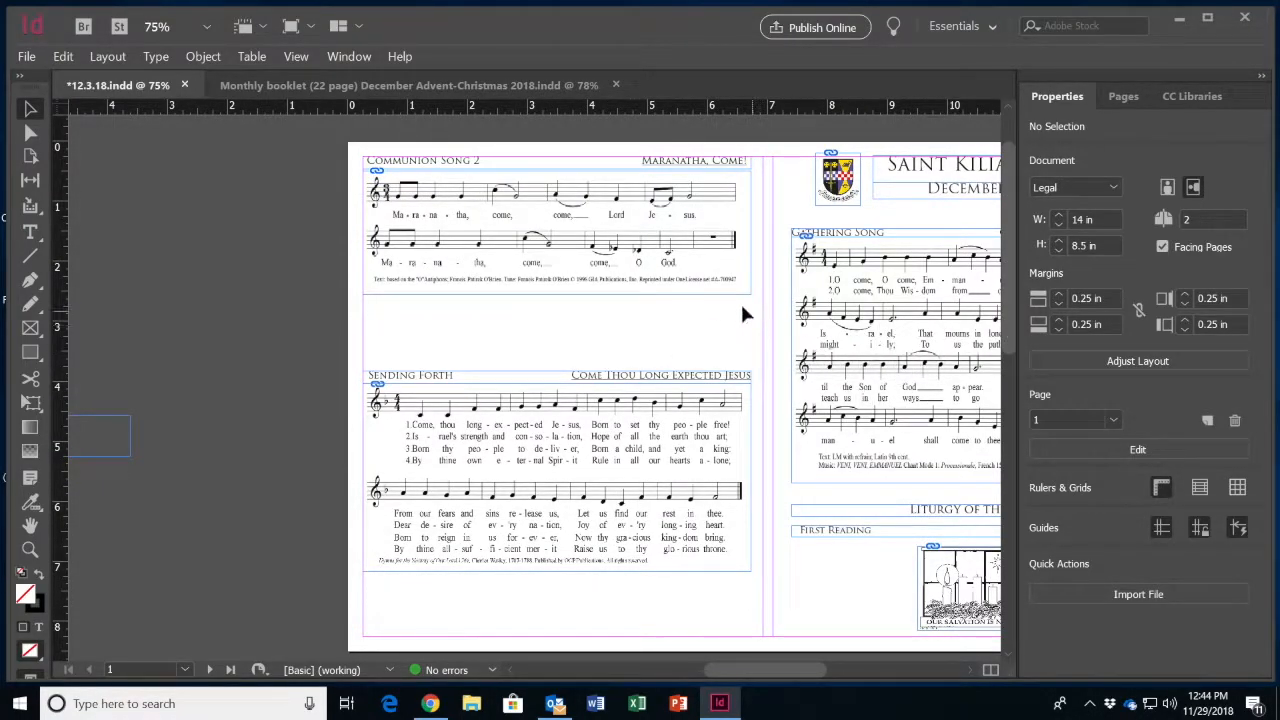
pyautogui.moveTo(741, 670); pyautogui.dragTo(783, 677)
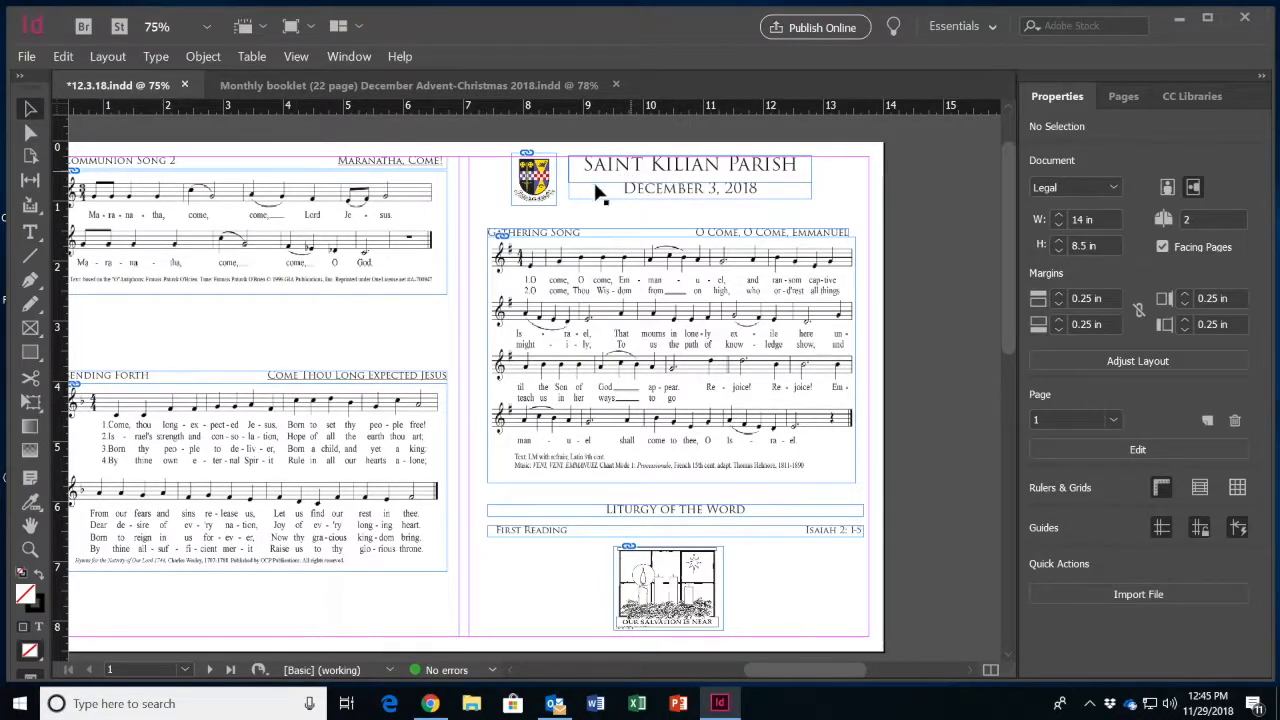
# Replace the date line under the Saint Kilian Parish heading with "December 4, 2018".
pyautogui.click(572, 196)
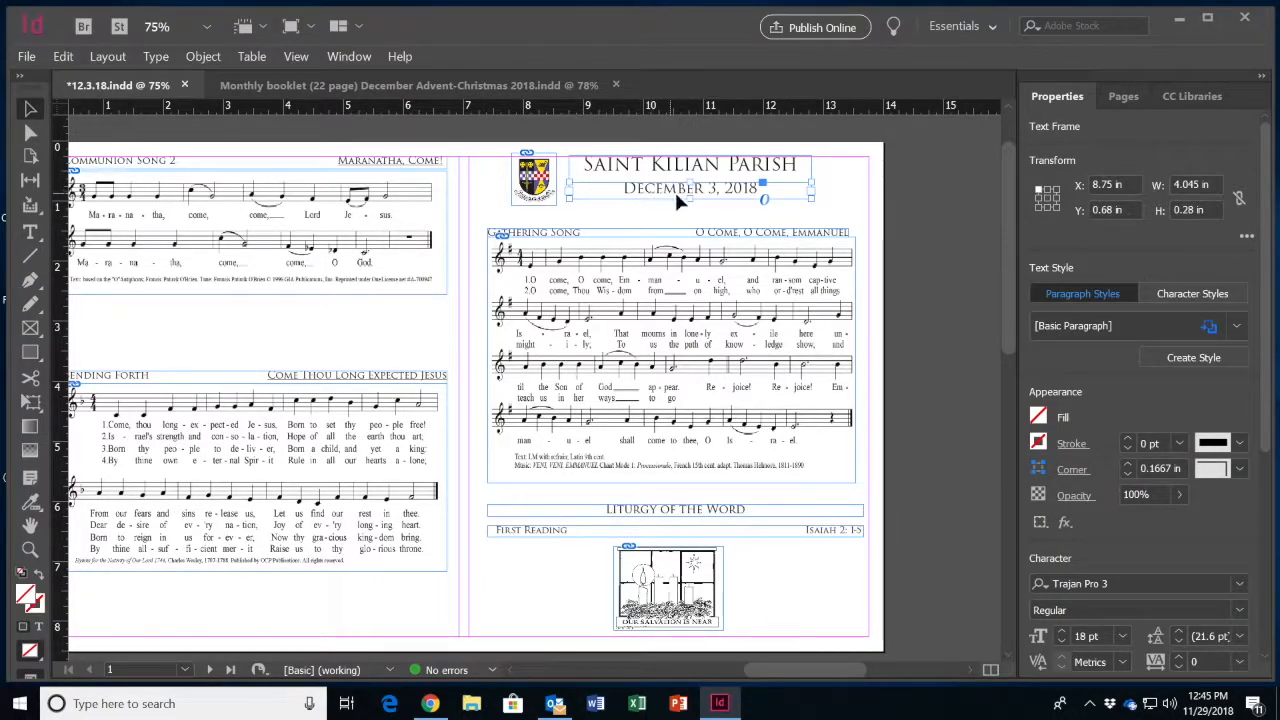
pyautogui.click(30, 233)
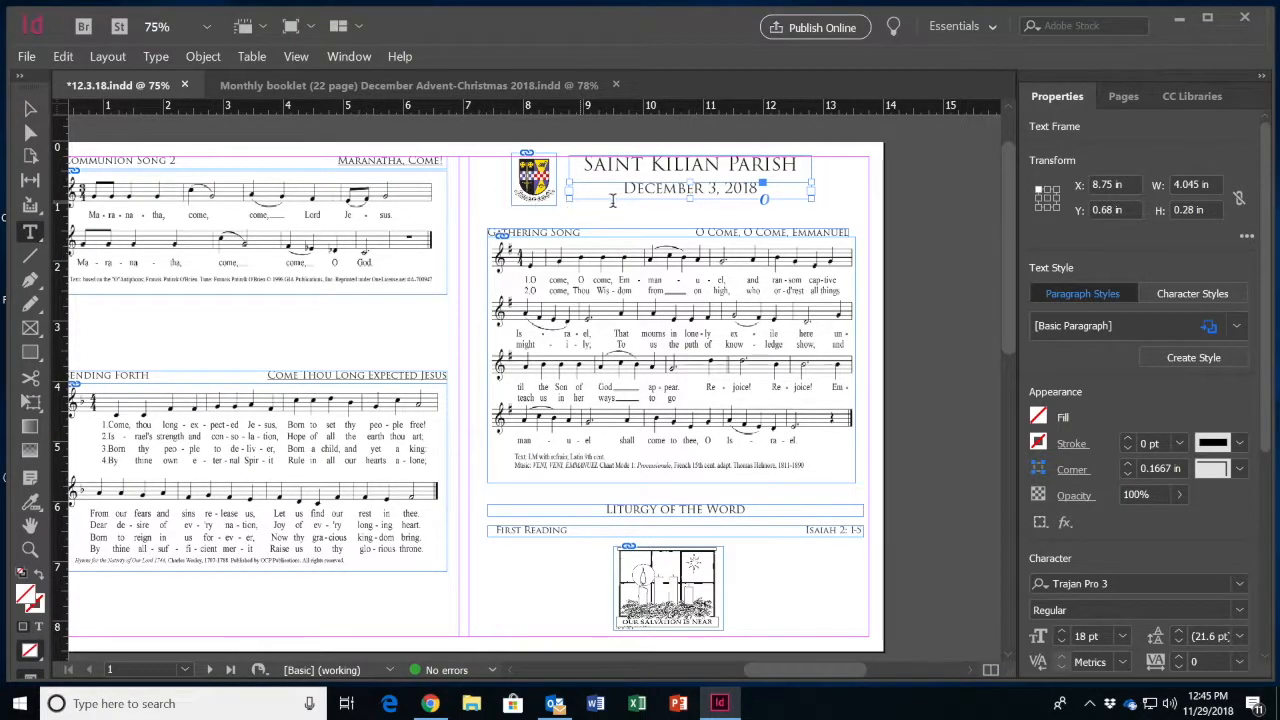
pyautogui.moveTo(760, 188); pyautogui.dragTo(624, 188)
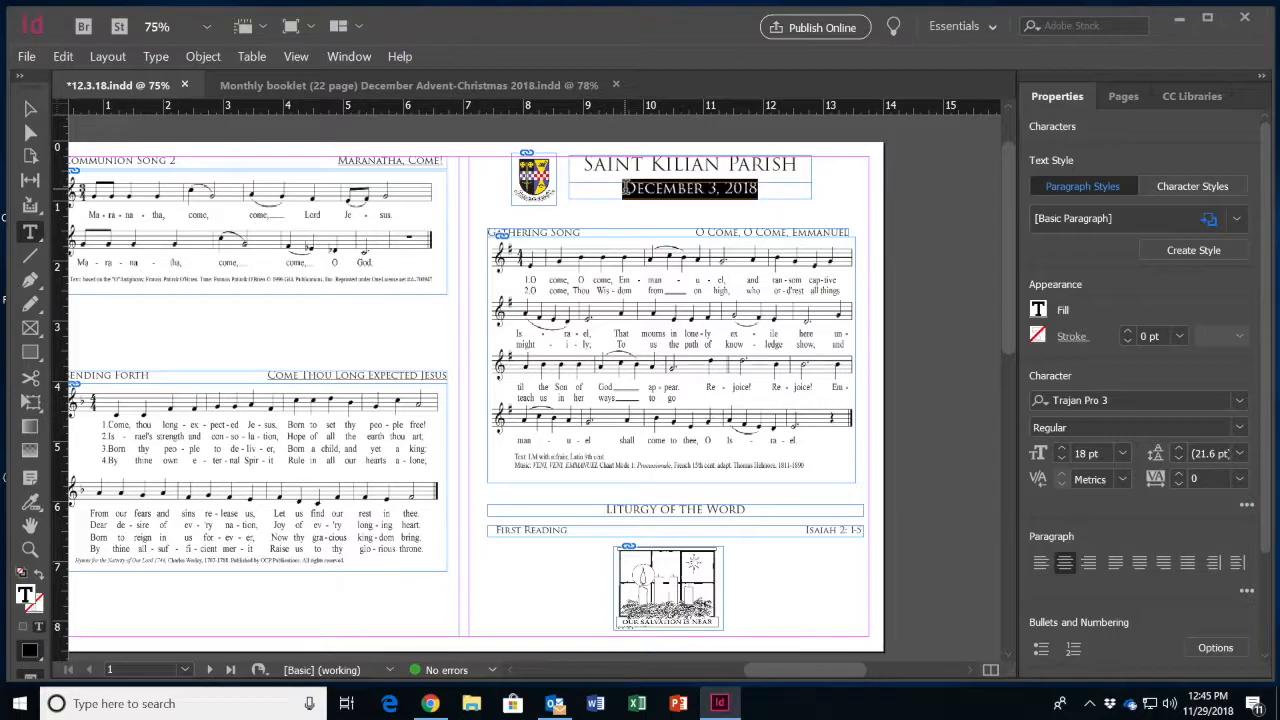
pyautogui.write('DECEMBER')
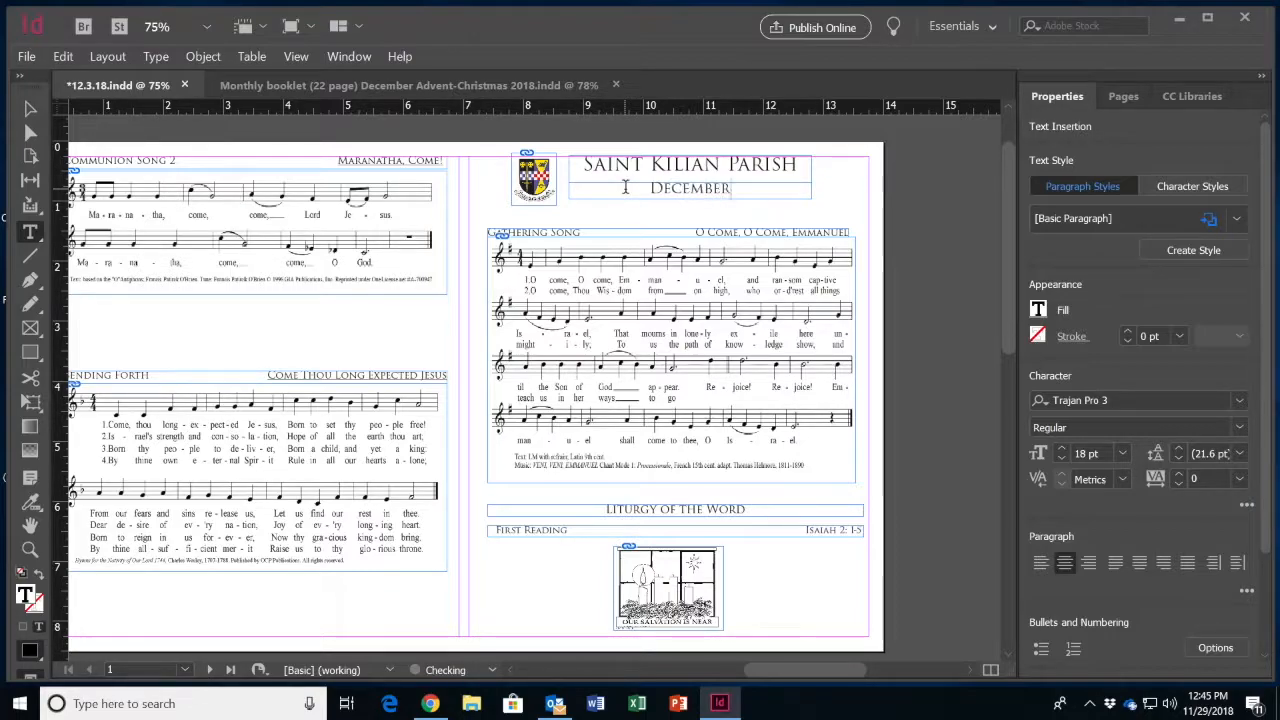
pyautogui.write(' 4, 2018')
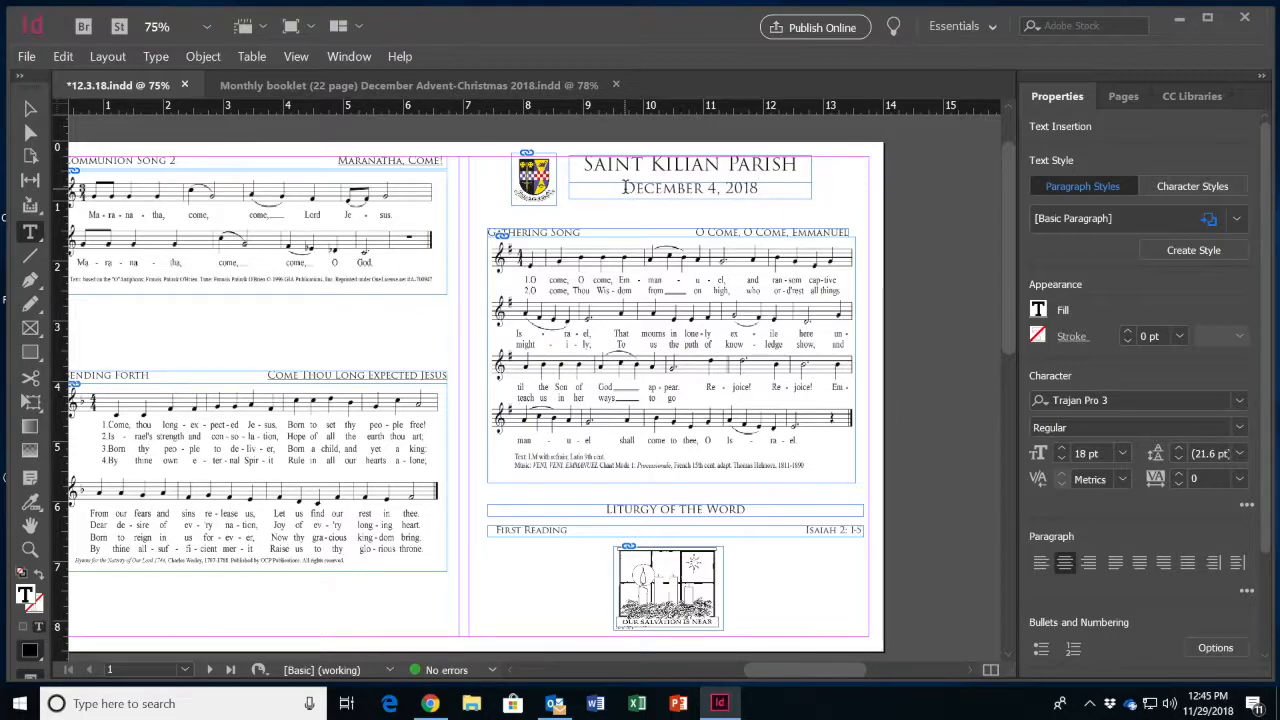
pyautogui.click(841, 206)
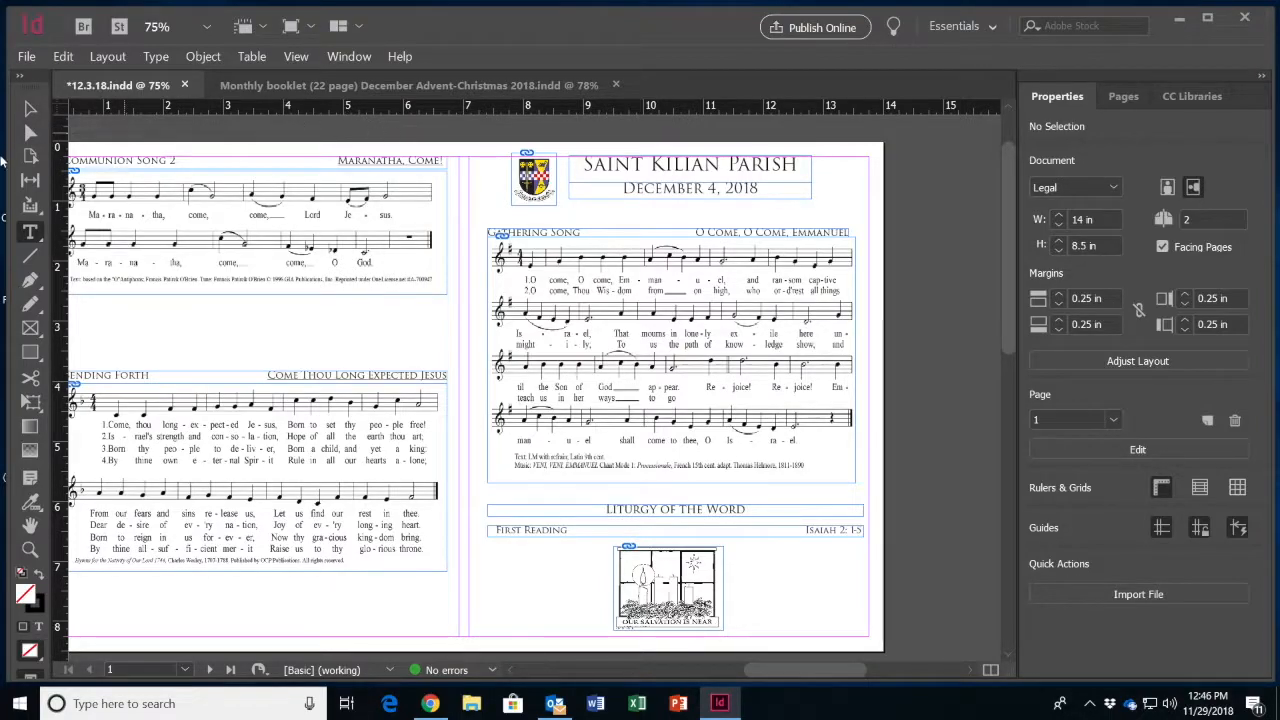
# Draw a text frame about 5.92 in wide and 0.18 in high above the Gathering Song heading, filled with "zdfpoa;sdknfalskdnflaskdnf;vlsdk vlzm".
pyautogui.click(30, 233)
pyautogui.moveTo(500, 218); pyautogui.dragTo(848, 218)
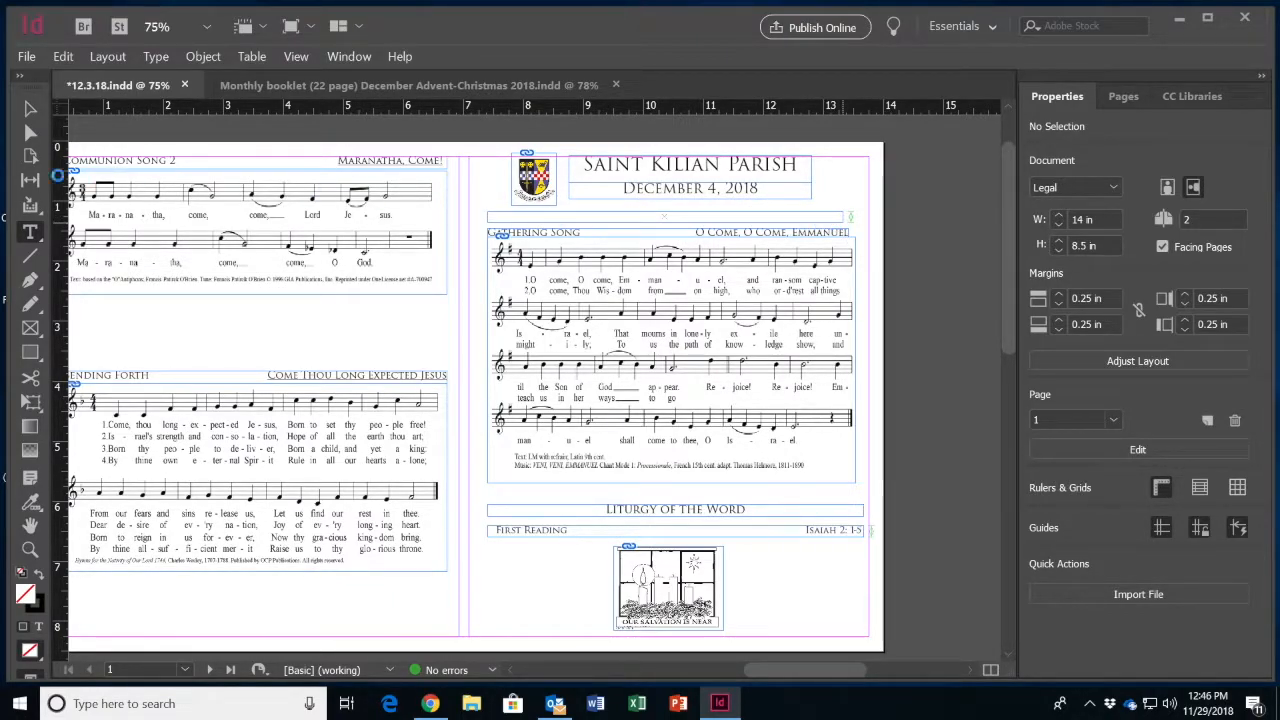
pyautogui.click(506, 218)
pyautogui.write('zdfjoasdkfnafaiskdn')
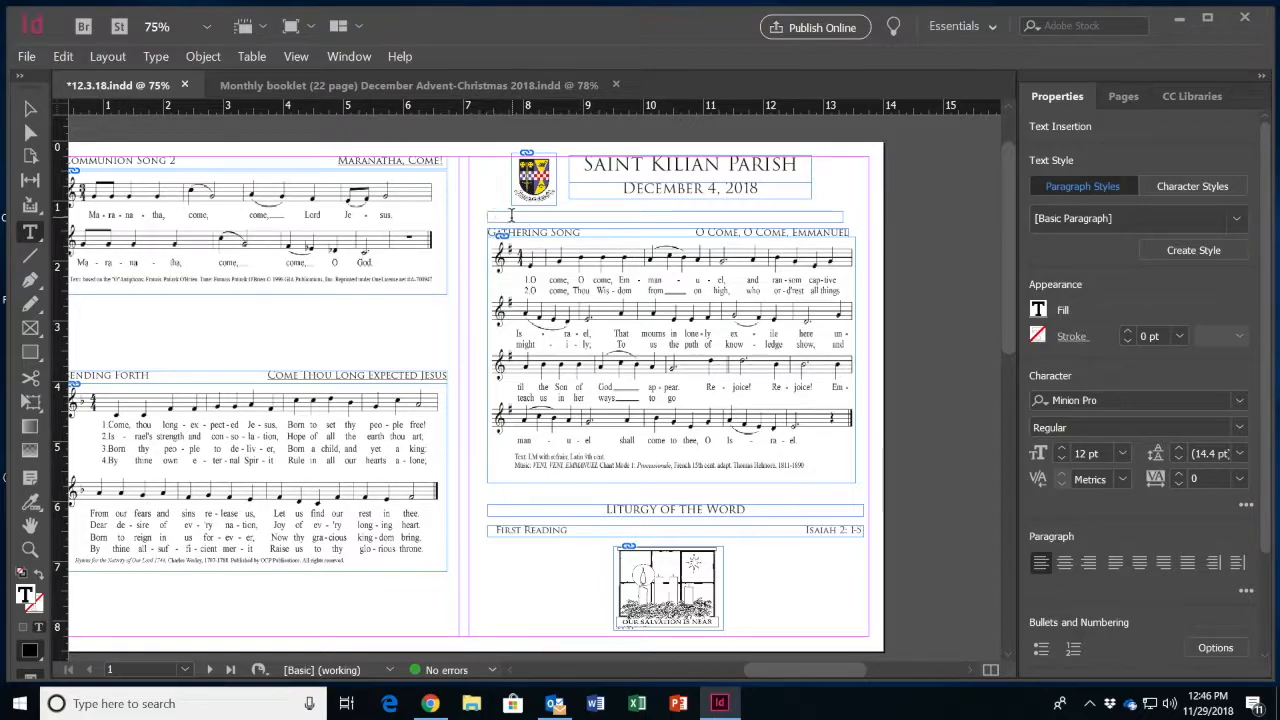
pyautogui.write('flaskdnf;vlsdk vlzm')
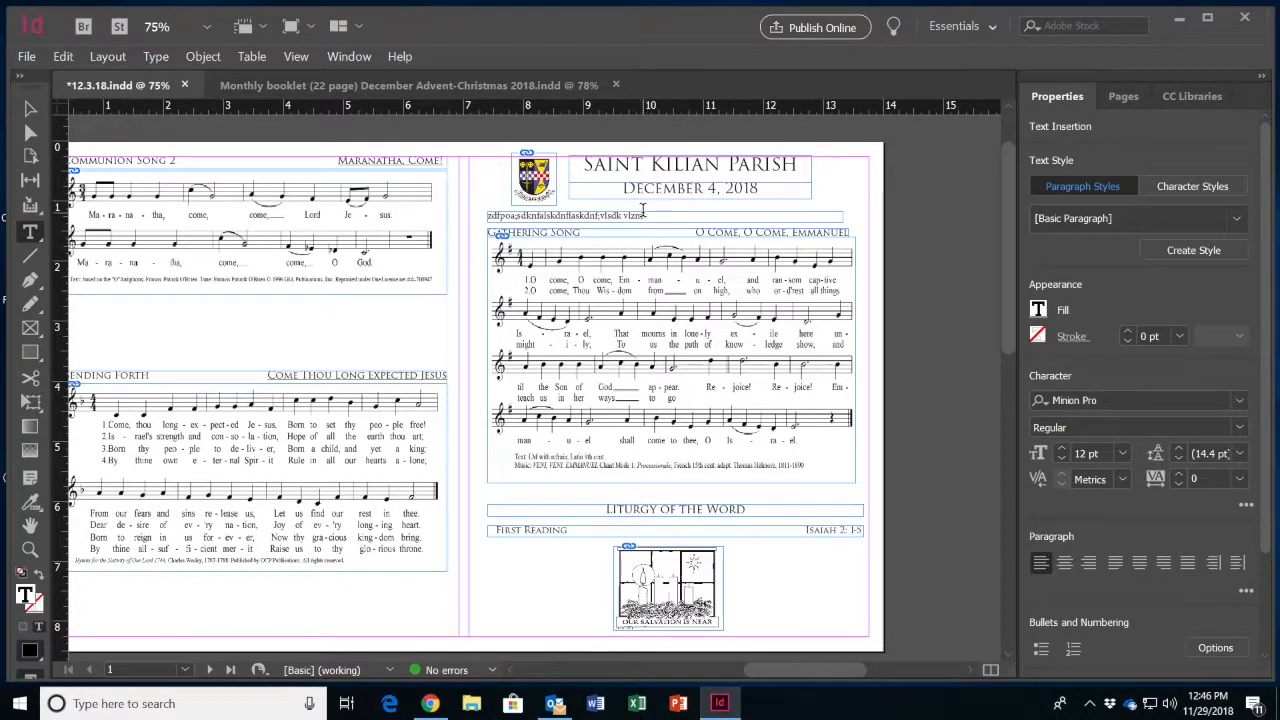
# Format the sample text above the Gathering Song heading in Arial at 18 pt.
pyautogui.tripleClick(508, 216)
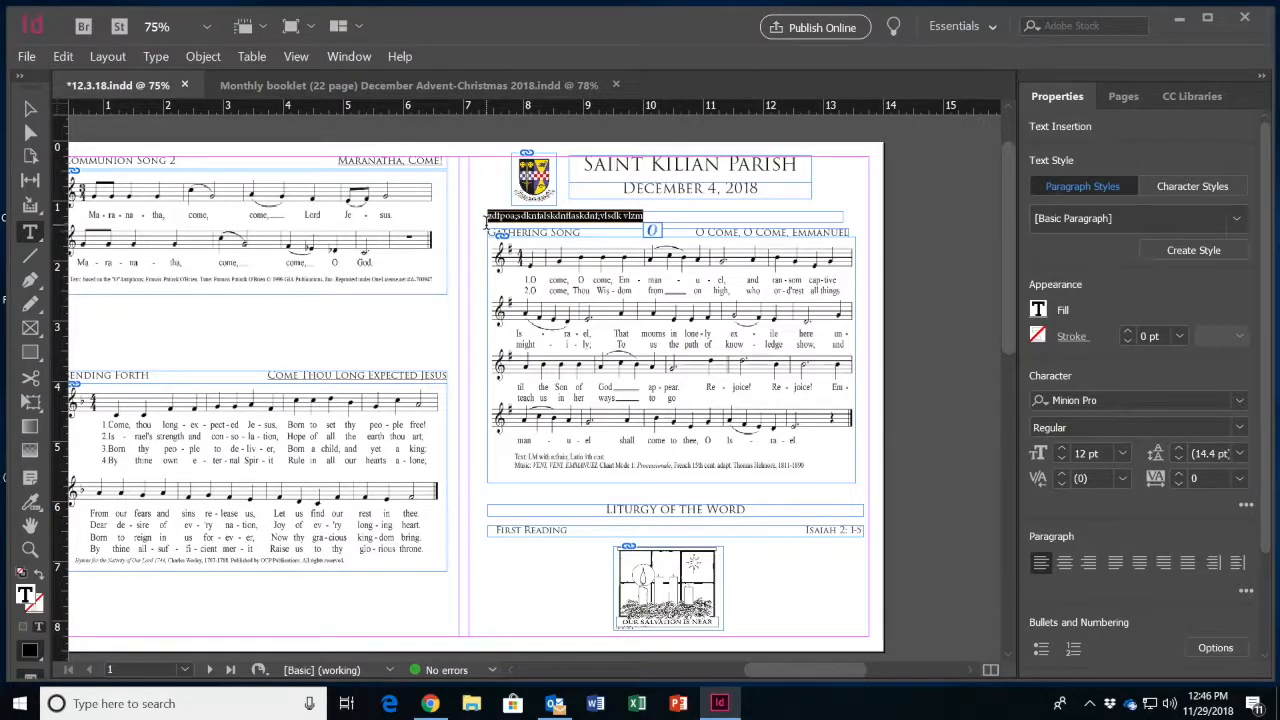
pyautogui.click(1240, 404)
pyautogui.click(1098, 400)
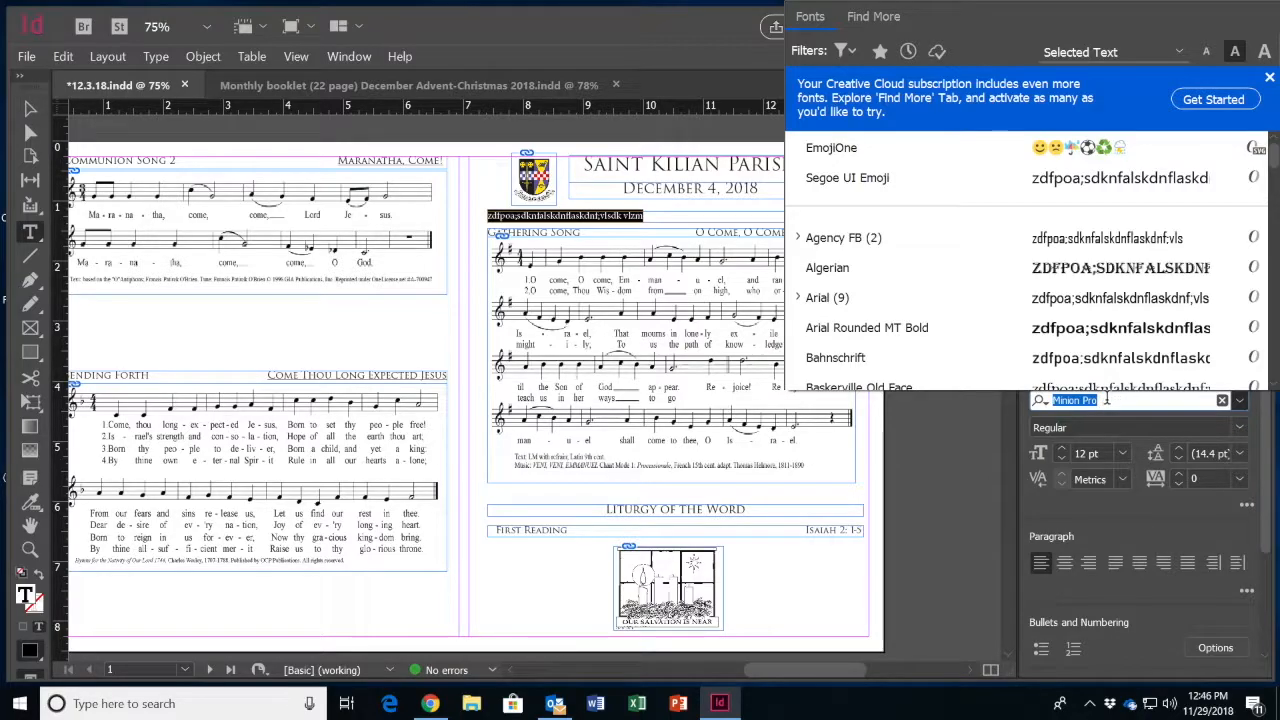
pyautogui.click(829, 298)
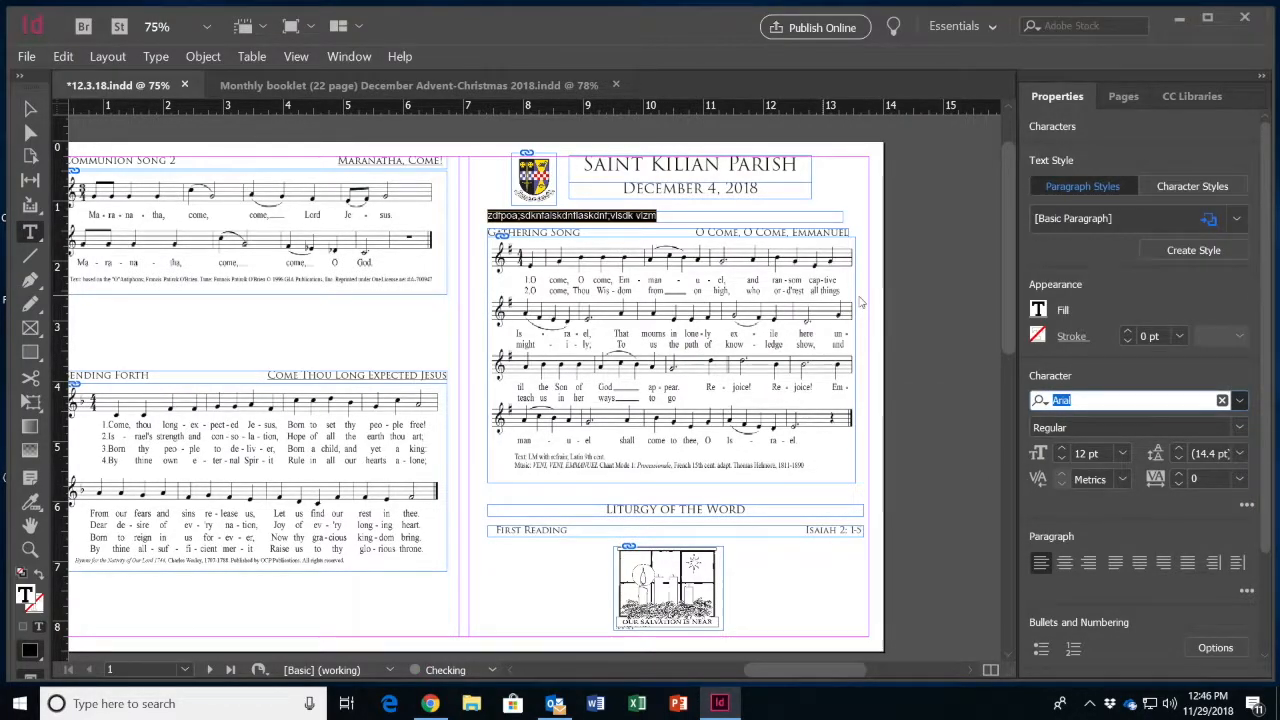
pyautogui.press('Return')
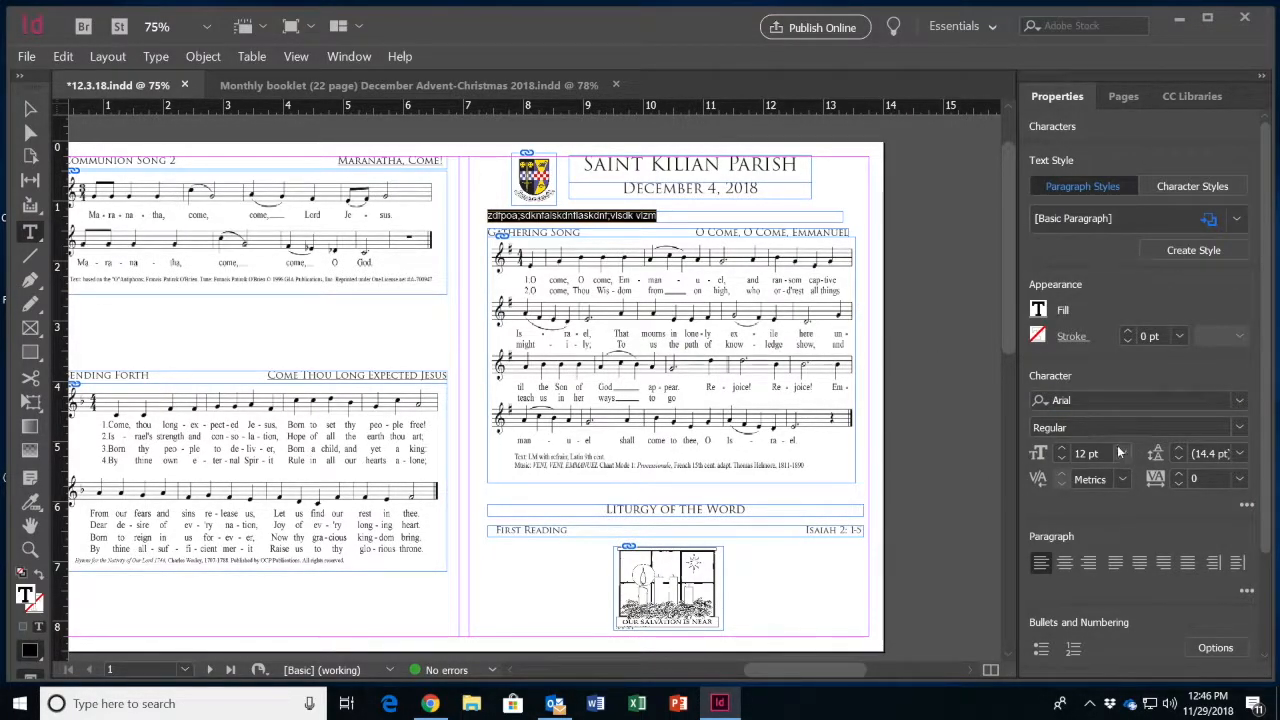
pyautogui.click(1122, 455)
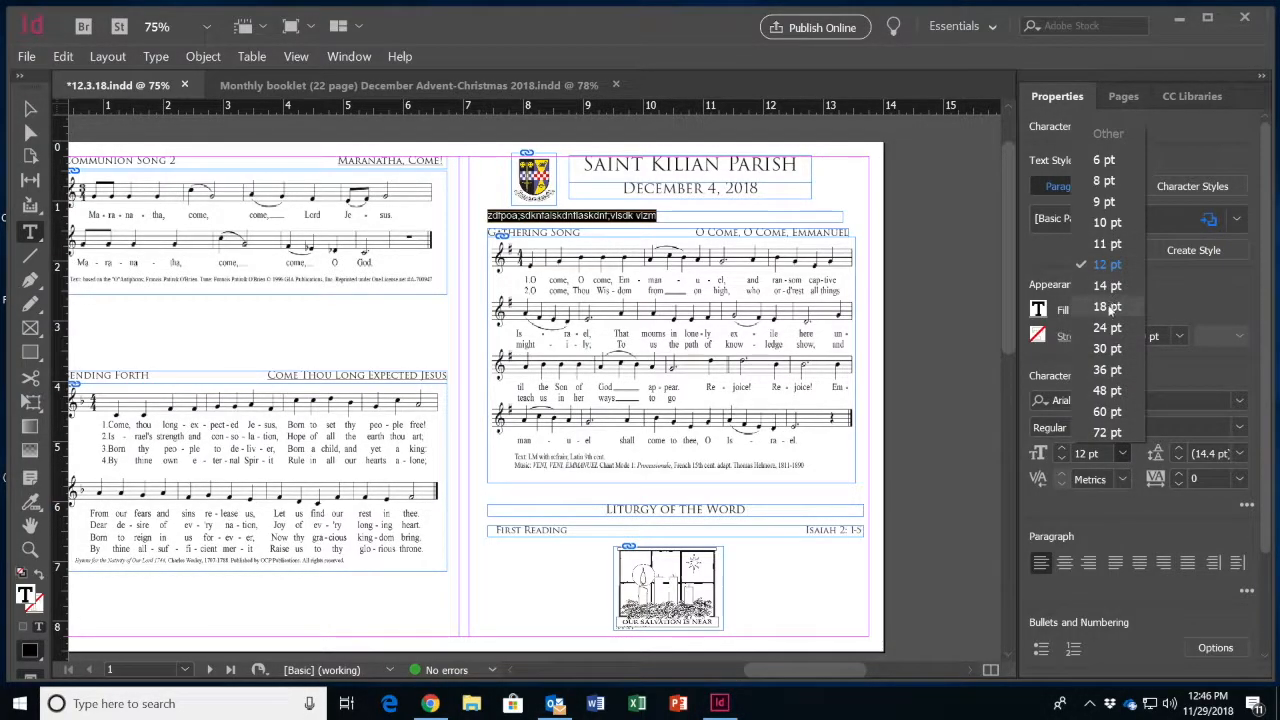
pyautogui.press('Escape')
pyautogui.hotkey('ctrl', 'shift', '.')
pyautogui.hotkey('ctrl', 'shift', '.')
pyautogui.hotkey('ctrl', 'shift', '.')
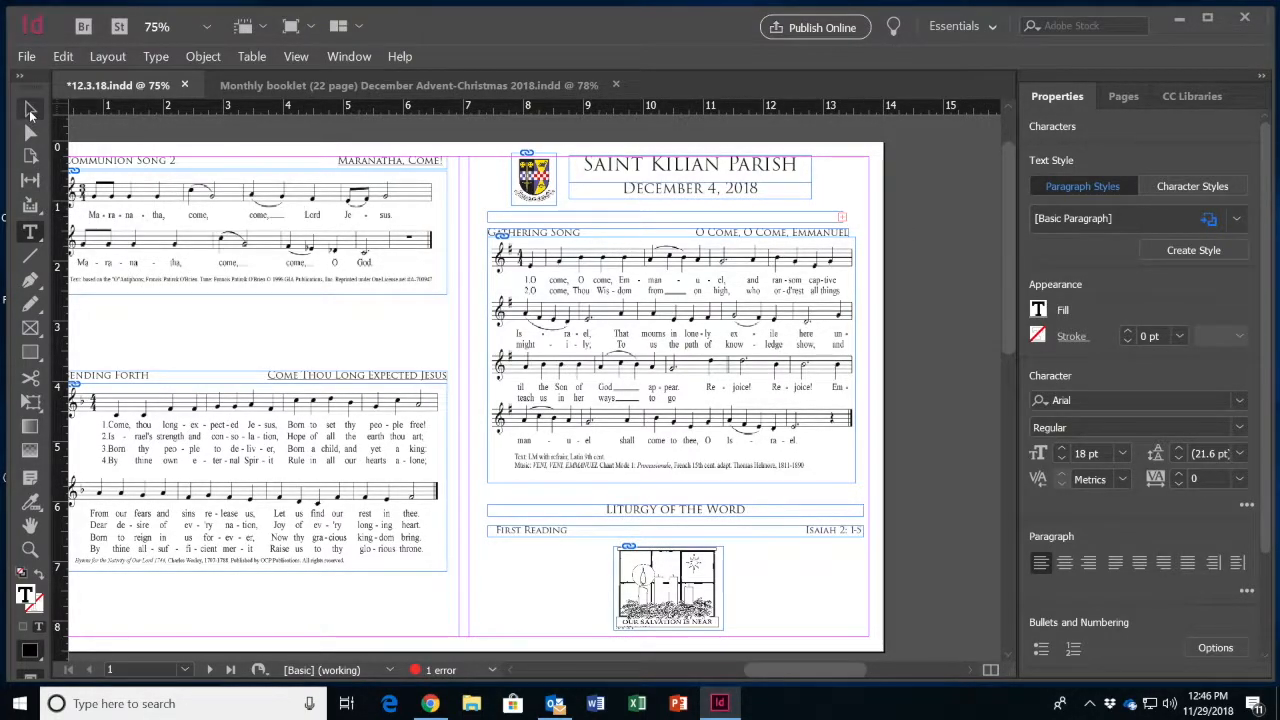
# Extend the sample text frame upward to about 0.39 in high and place the text cursor inside its text.
pyautogui.click(30, 110)
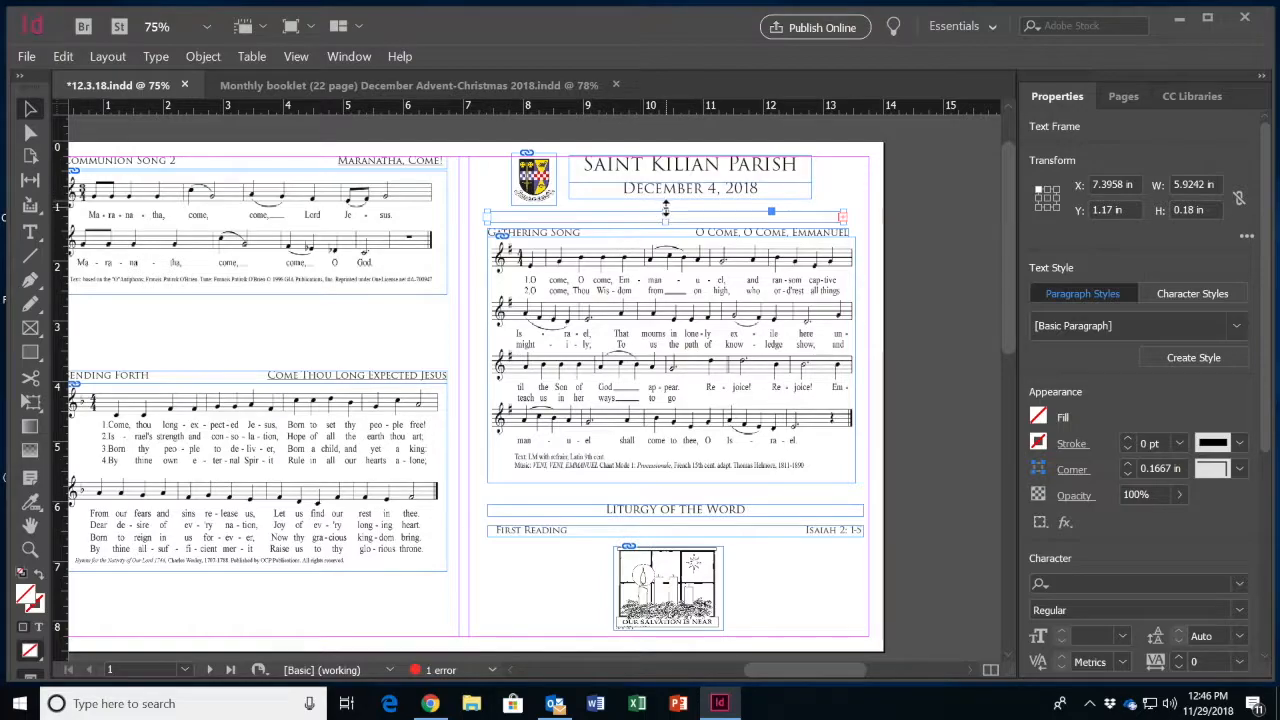
pyautogui.moveTo(665, 214); pyautogui.dragTo(665, 198)
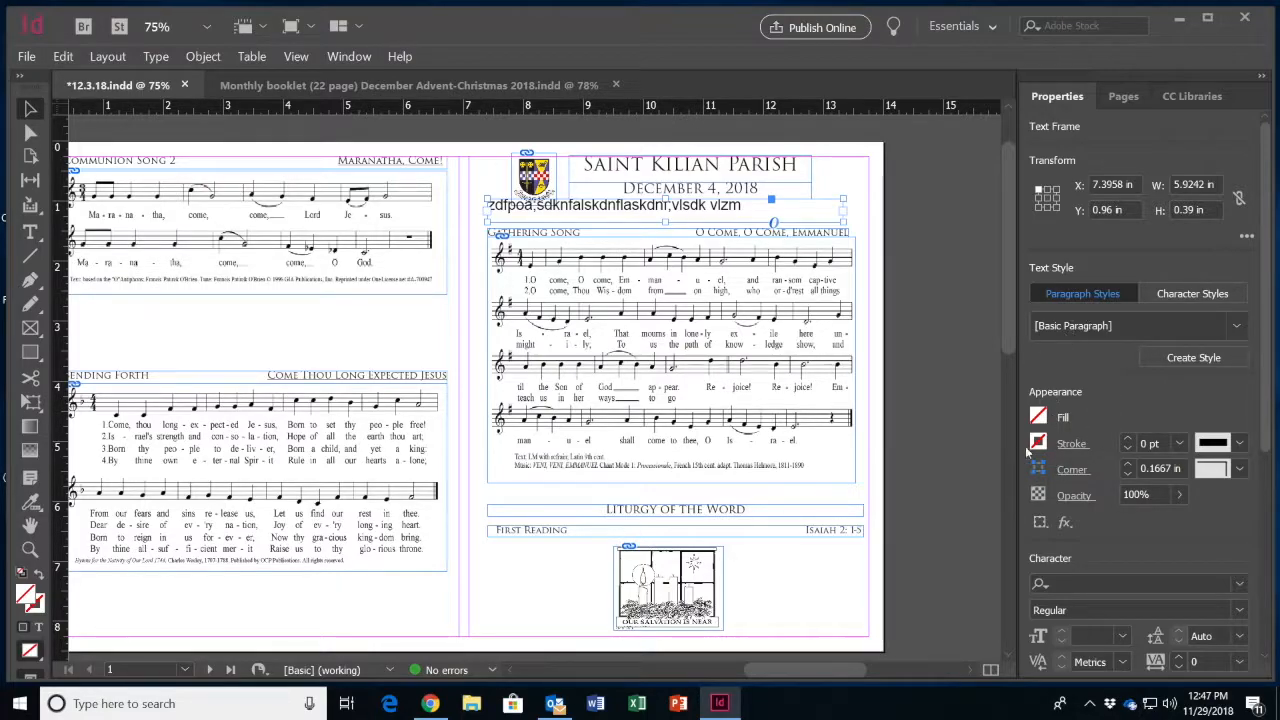
pyautogui.click(34, 233)
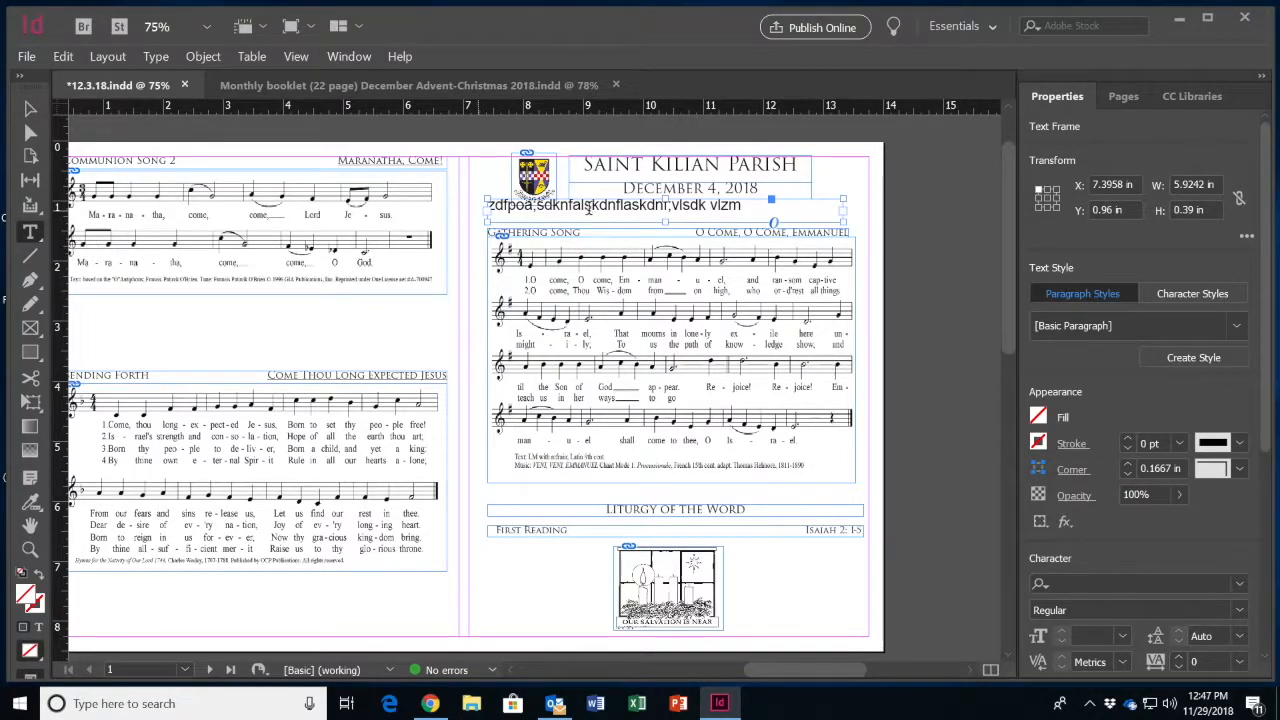
pyautogui.click(626, 205)
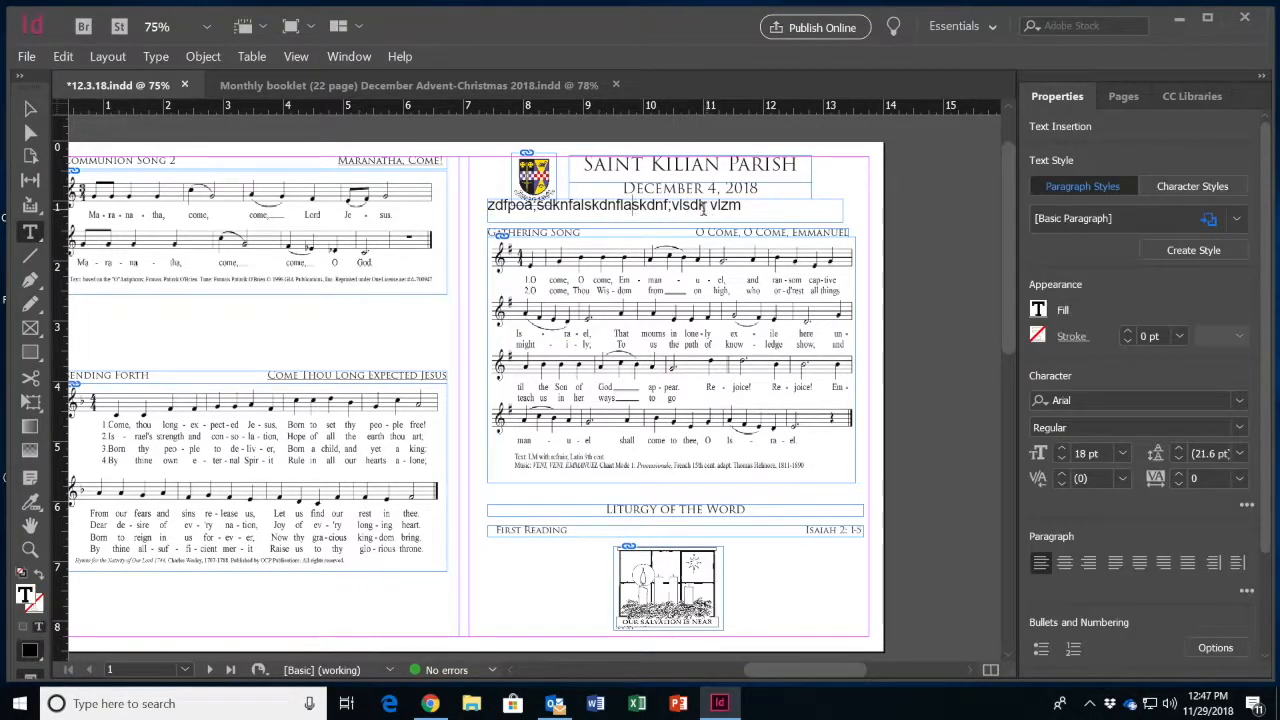
# Delete the sample text frame above the Gathering Song heading.
pyautogui.click(31, 111)
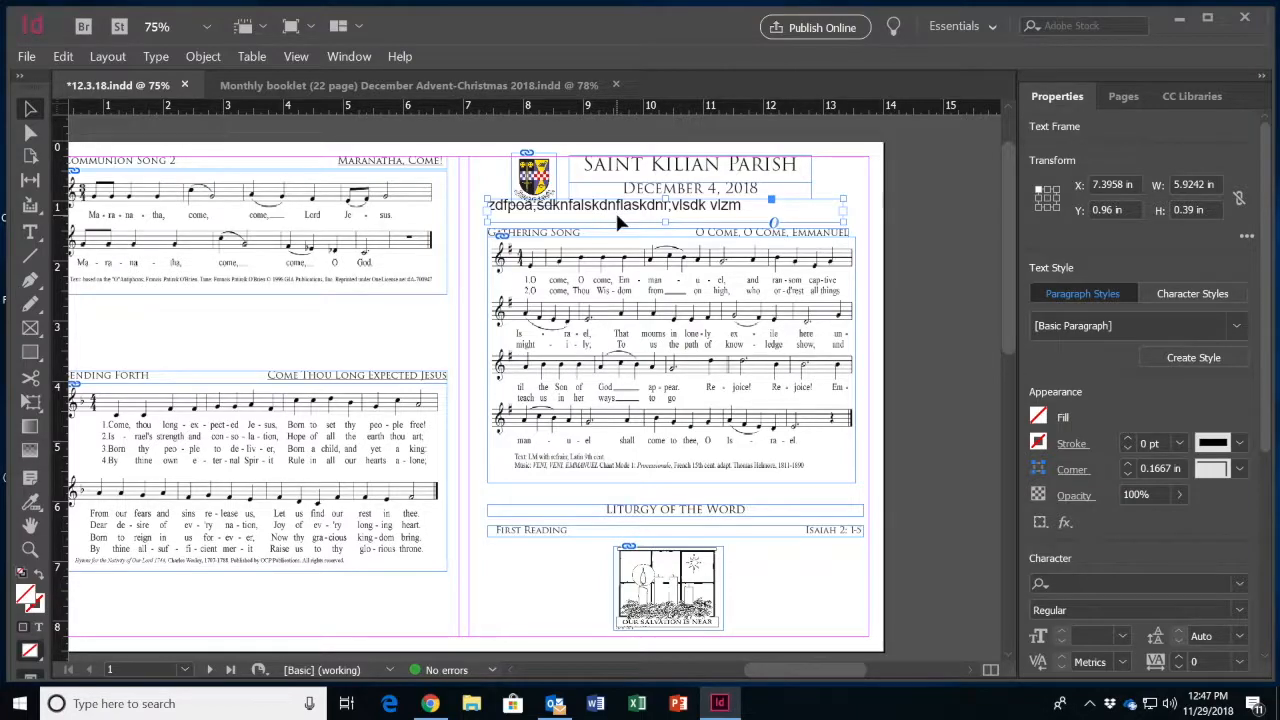
pyautogui.press('Delete')
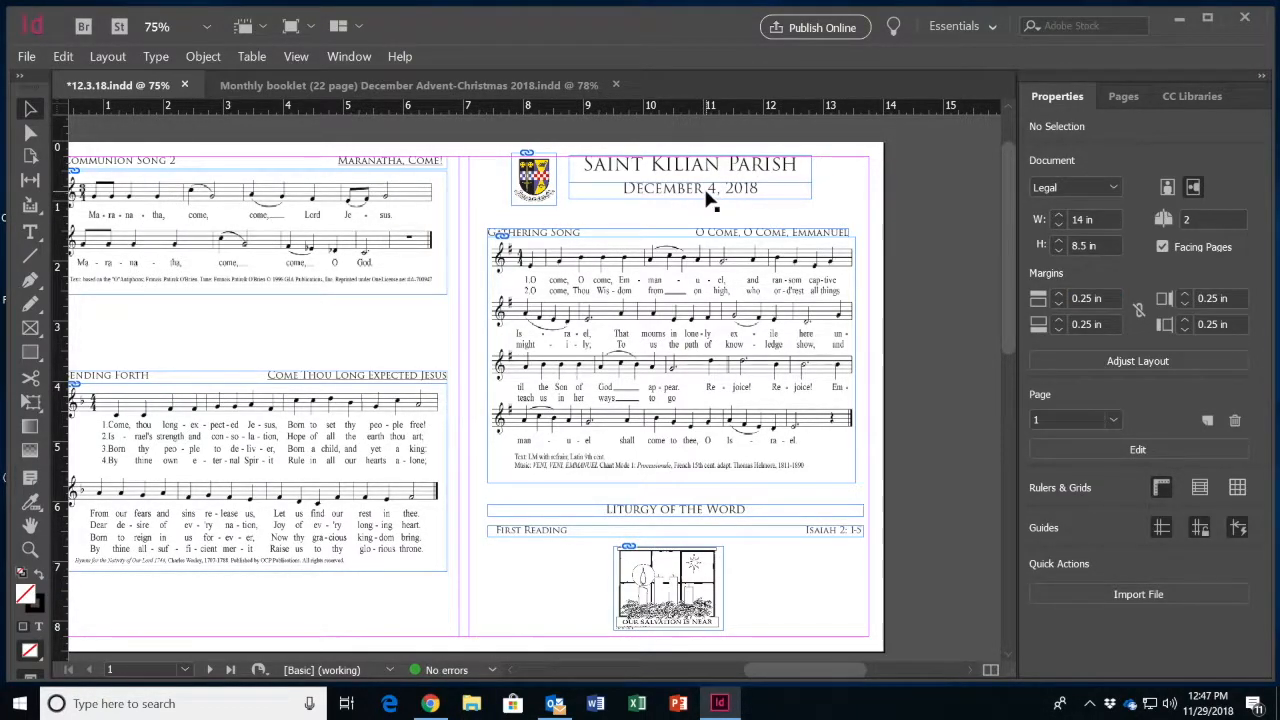
# Change the date under the parish name to "December 3, 2018" and save the document.
pyautogui.click(30, 231)
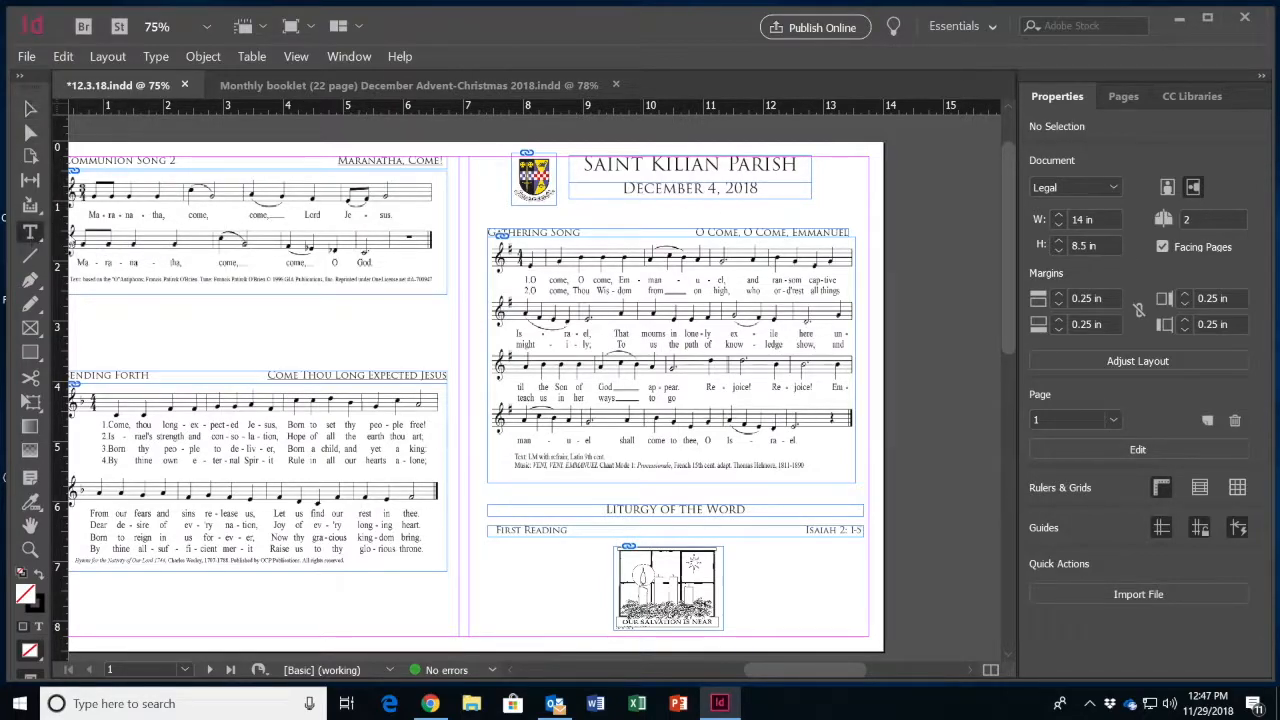
pyautogui.click(752, 189)
pyautogui.press('BackSpace')
pyautogui.write('3')
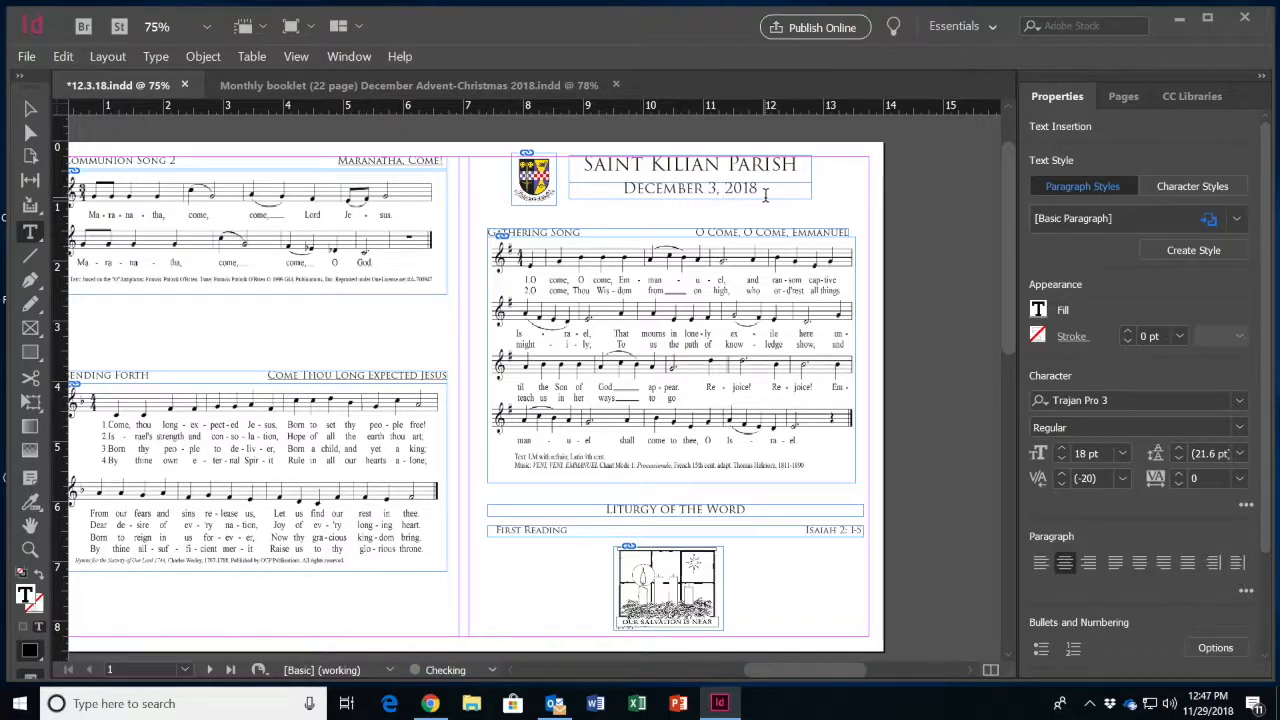
pyautogui.click(26, 57)
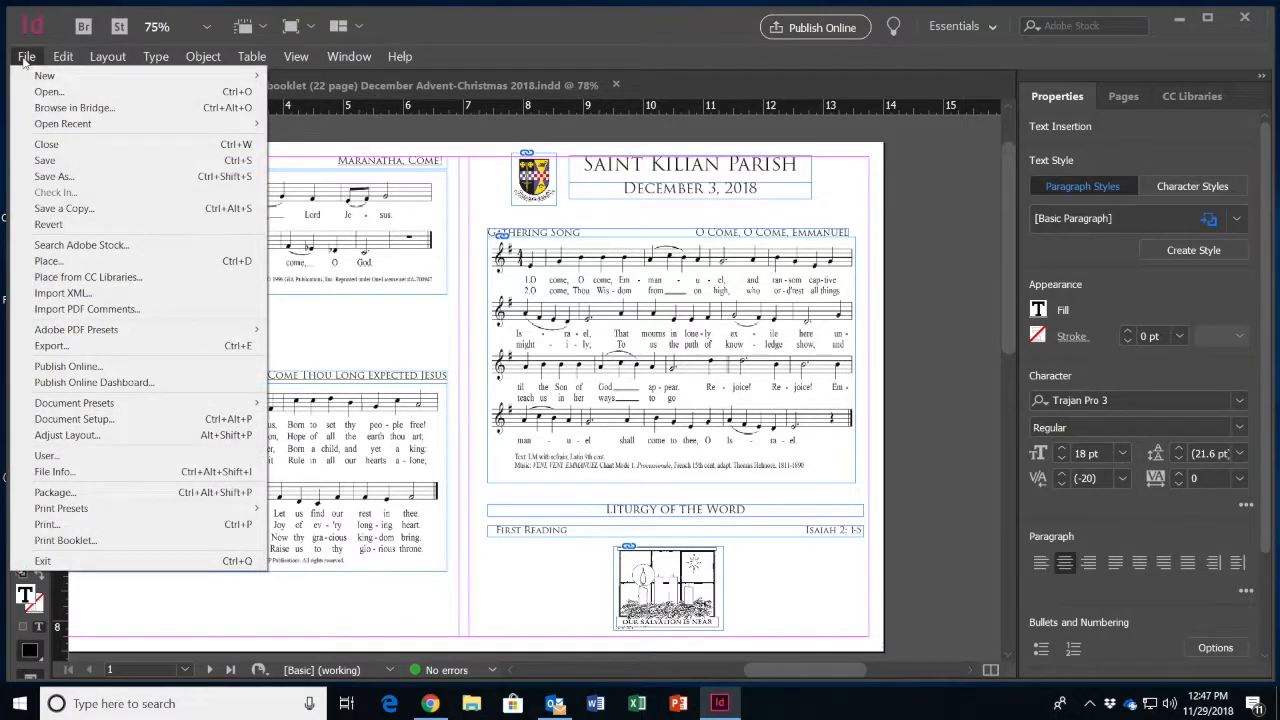
pyautogui.click(45, 161)
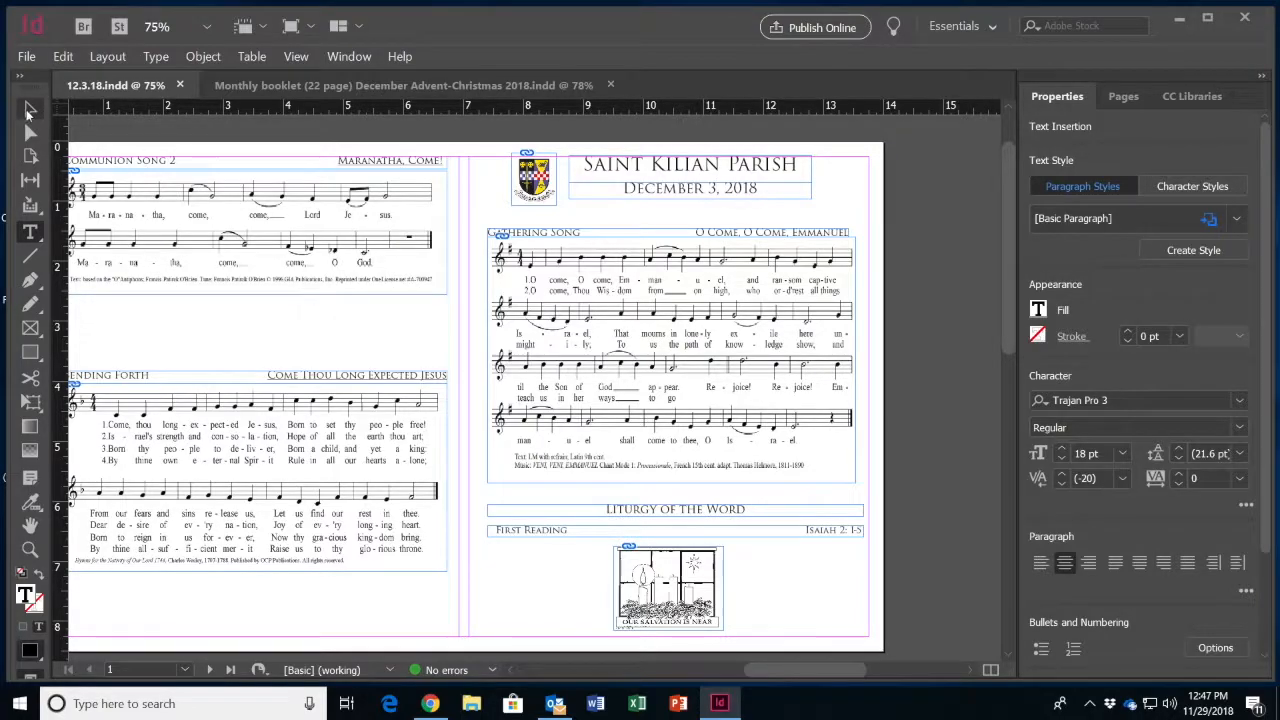
# Move the "O Come, O Come, Emmanuel" music off the page onto the pasteboard, at about X 14.64 in, Y 1.91 in.
pyautogui.click(30, 109)
pyautogui.moveTo(568, 318); pyautogui.dragTo(830, 338)
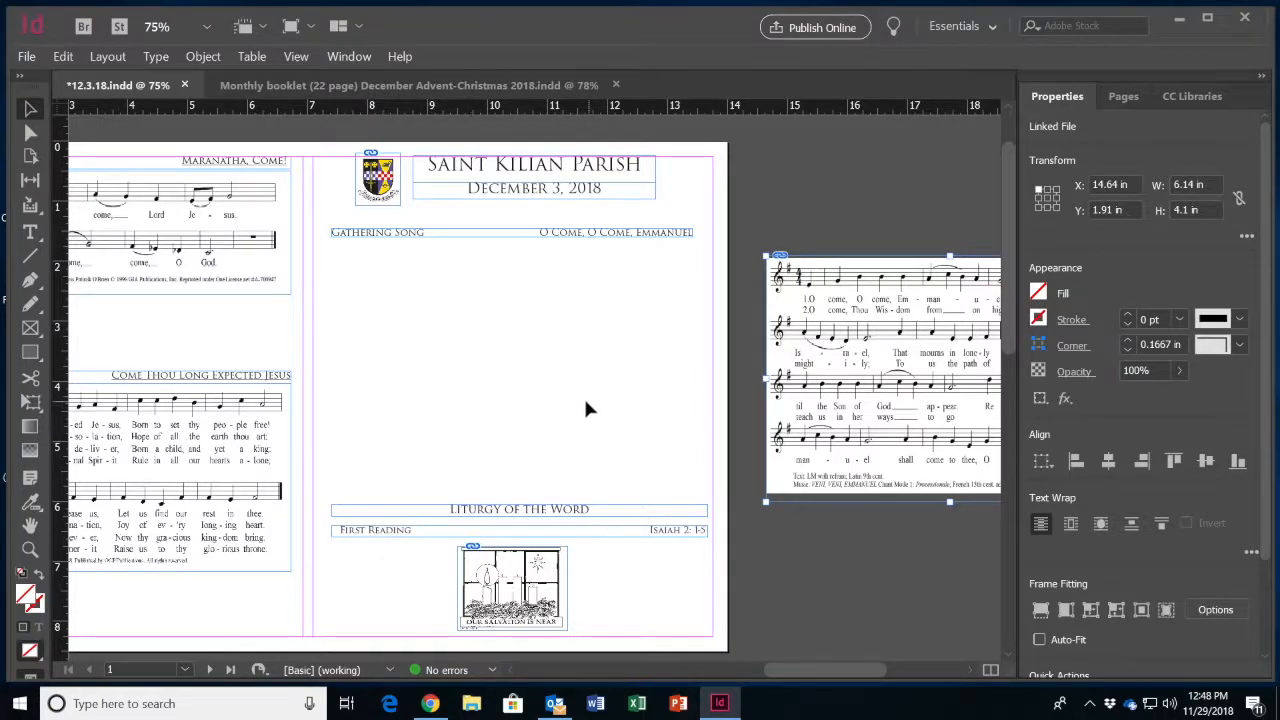
# Draw an empty graphics frame about 5.92 in wide and 4.12 in high between the Gathering Song and Liturgy of the Word headings.
pyautogui.click(30, 331)
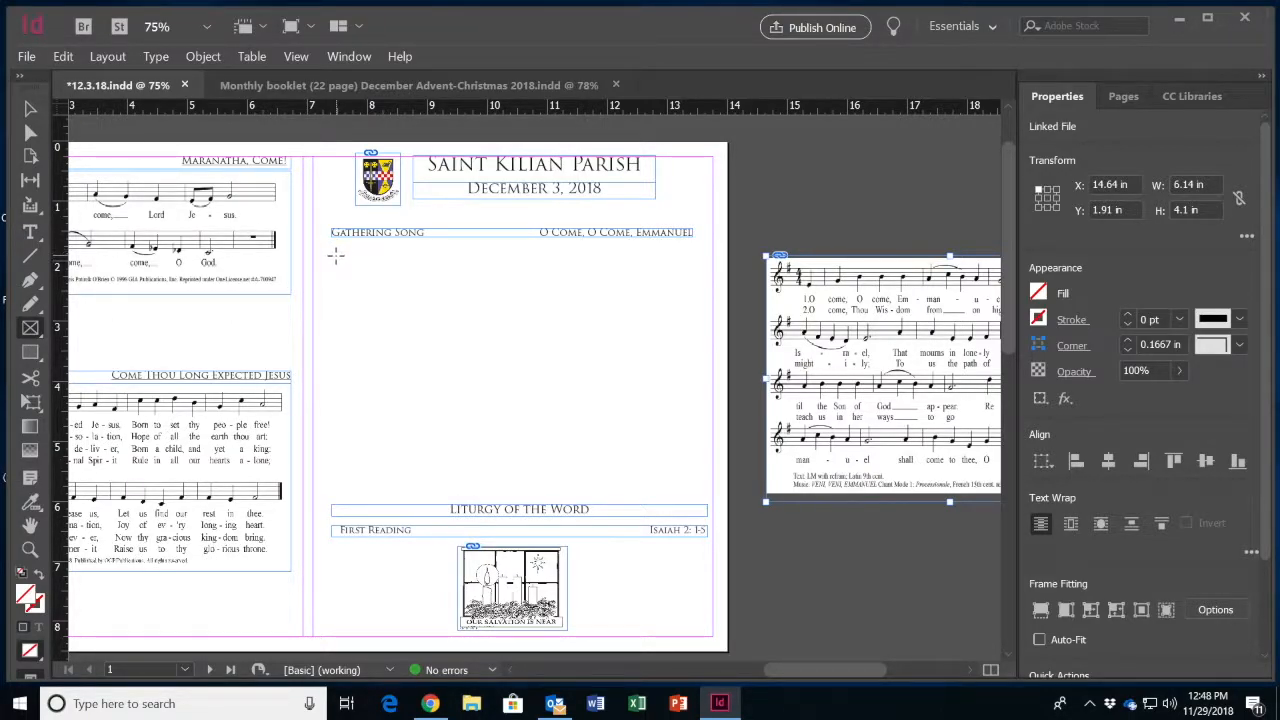
pyautogui.moveTo(335, 251); pyautogui.dragTo(687, 494)
pyautogui.moveTo(686, 492); pyautogui.dragTo(687, 494)
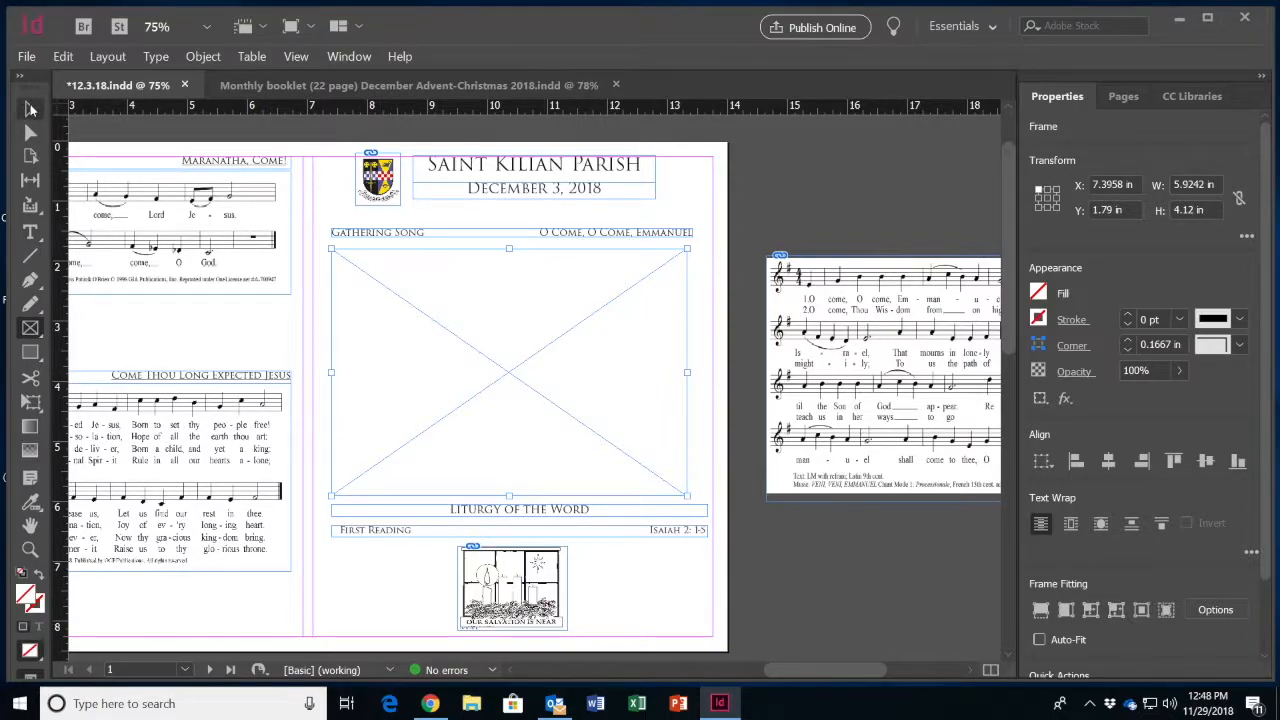
pyautogui.click(31, 108)
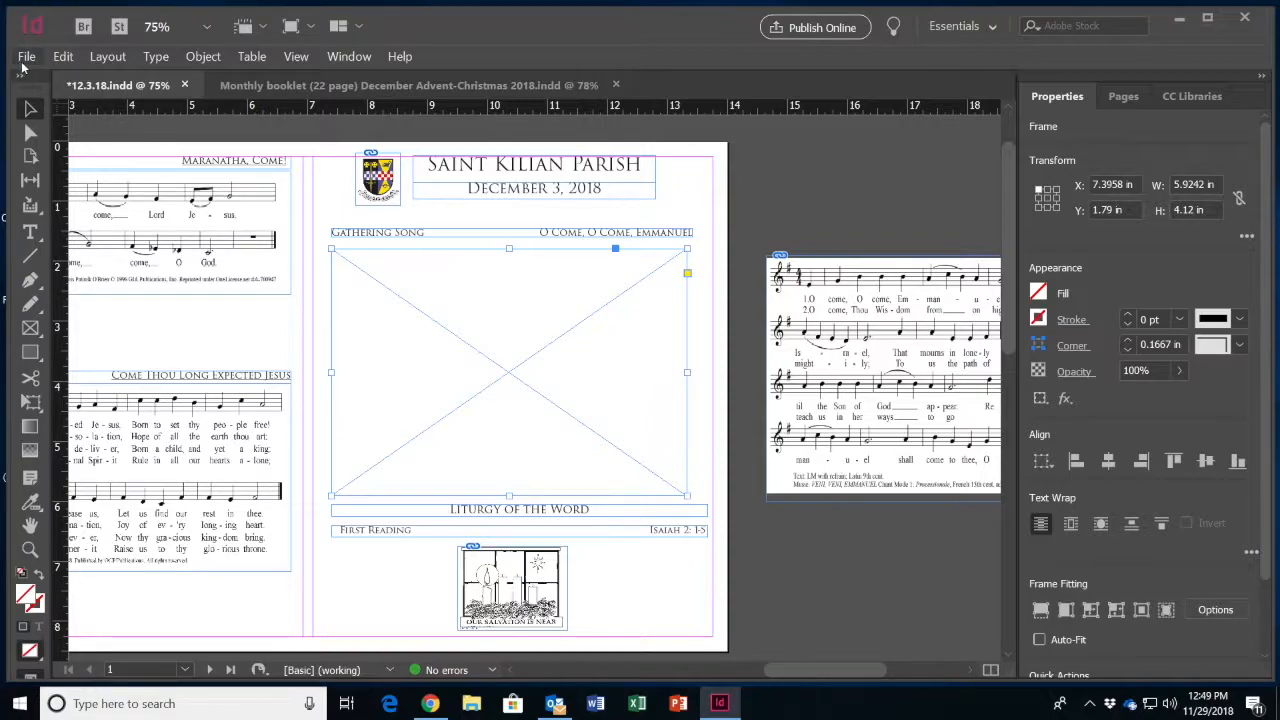
# Place the "O Come, O Come, Emmanuel" file from My Documents > Tiff Music > Tiff music into the new graphics frame.
pyautogui.click(27, 57)
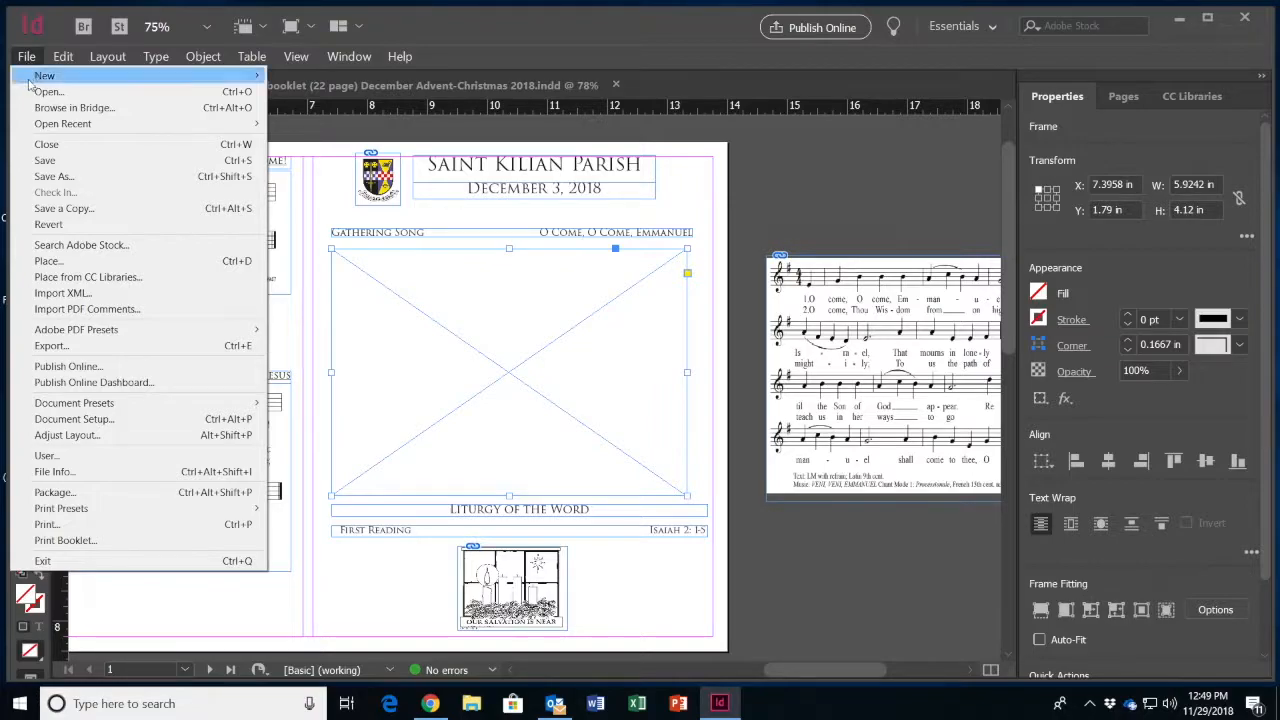
pyautogui.click(47, 262)
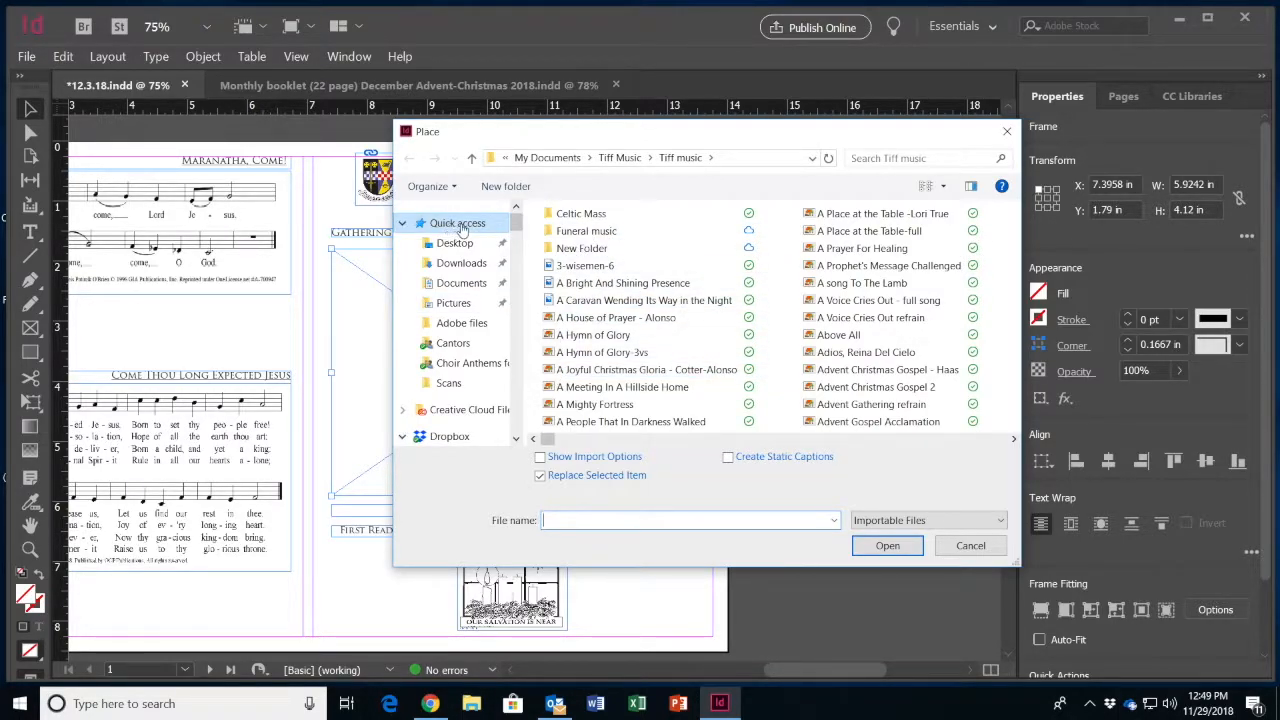
pyautogui.moveTo(519, 224); pyautogui.dragTo(514, 380)
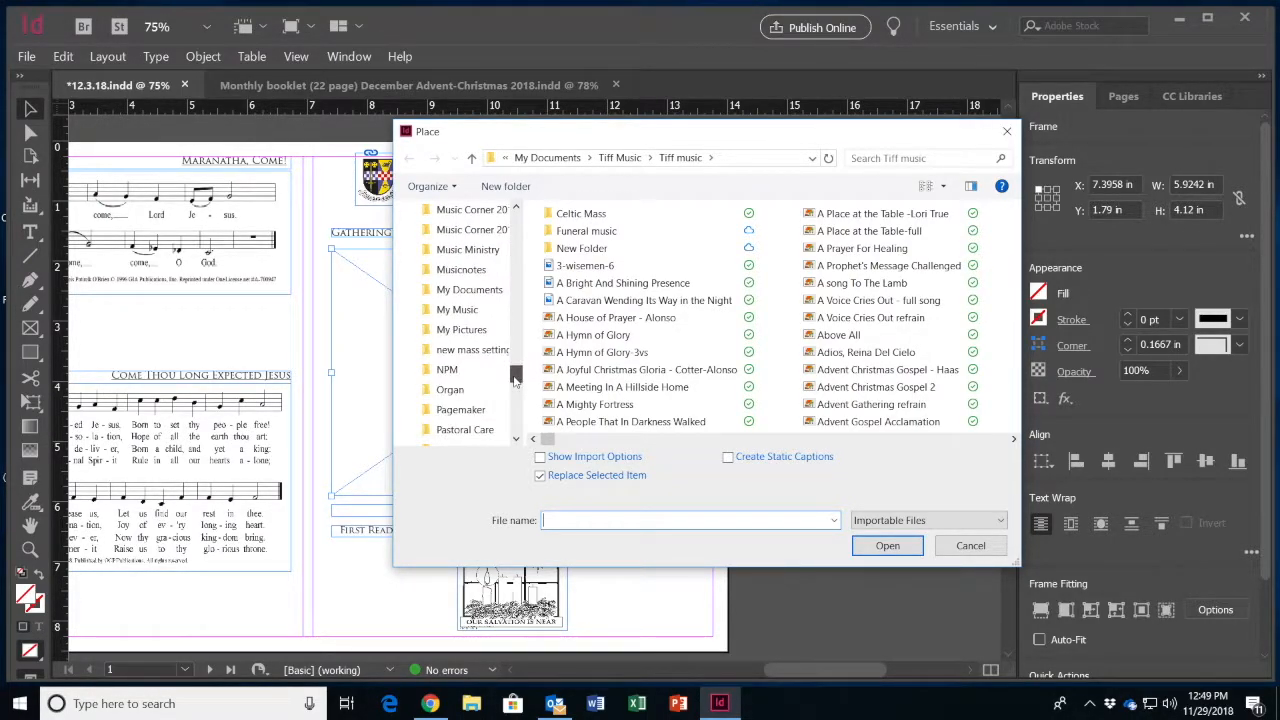
pyautogui.click(460, 292)
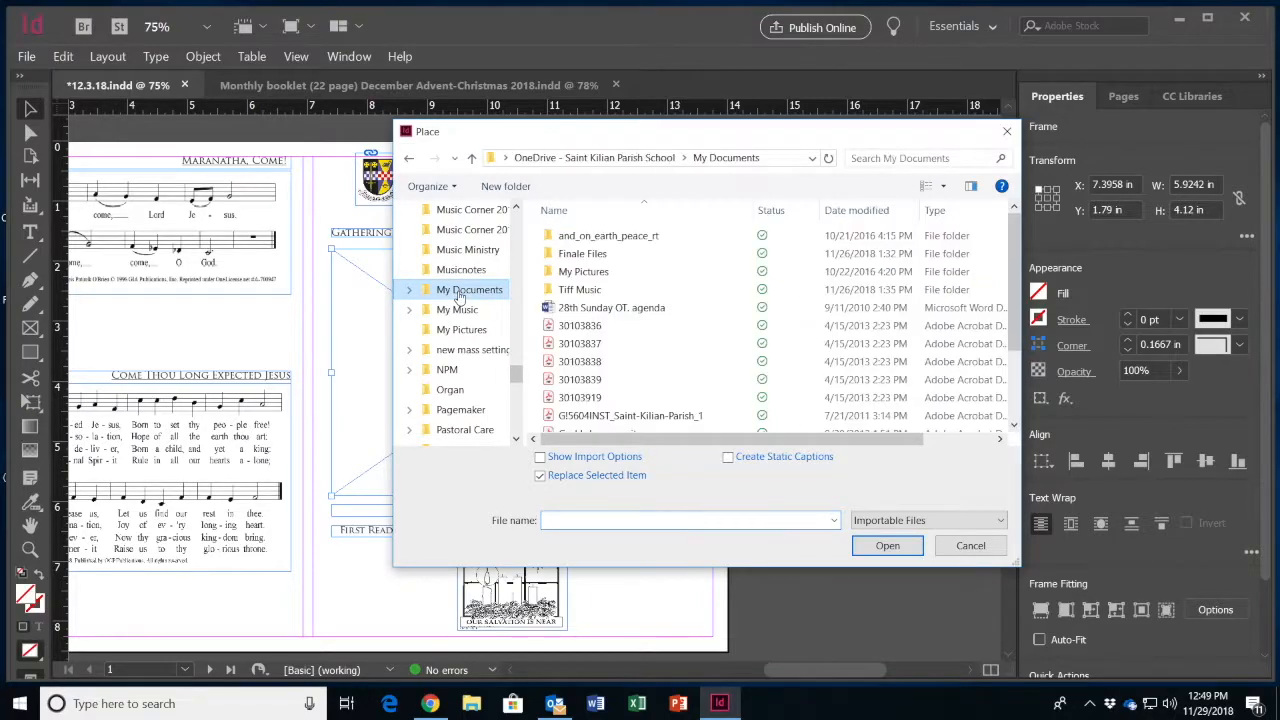
pyautogui.click(579, 290)
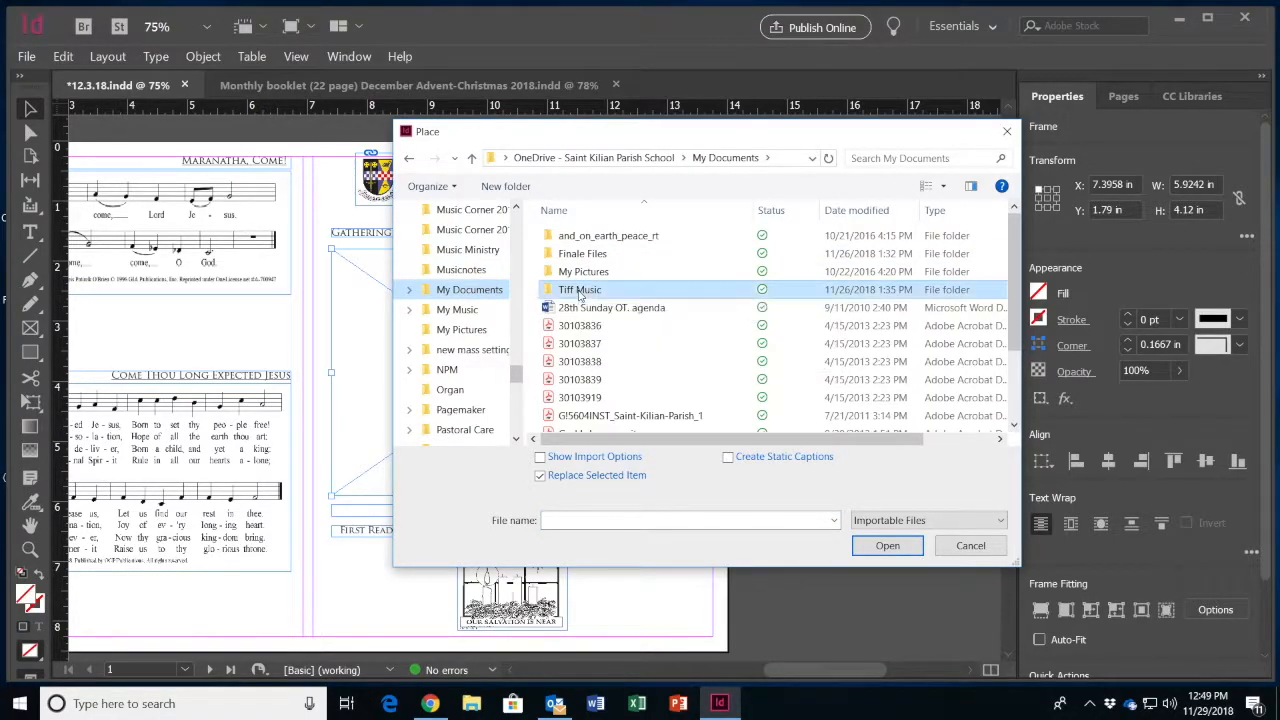
pyautogui.doubleClick(579, 290)
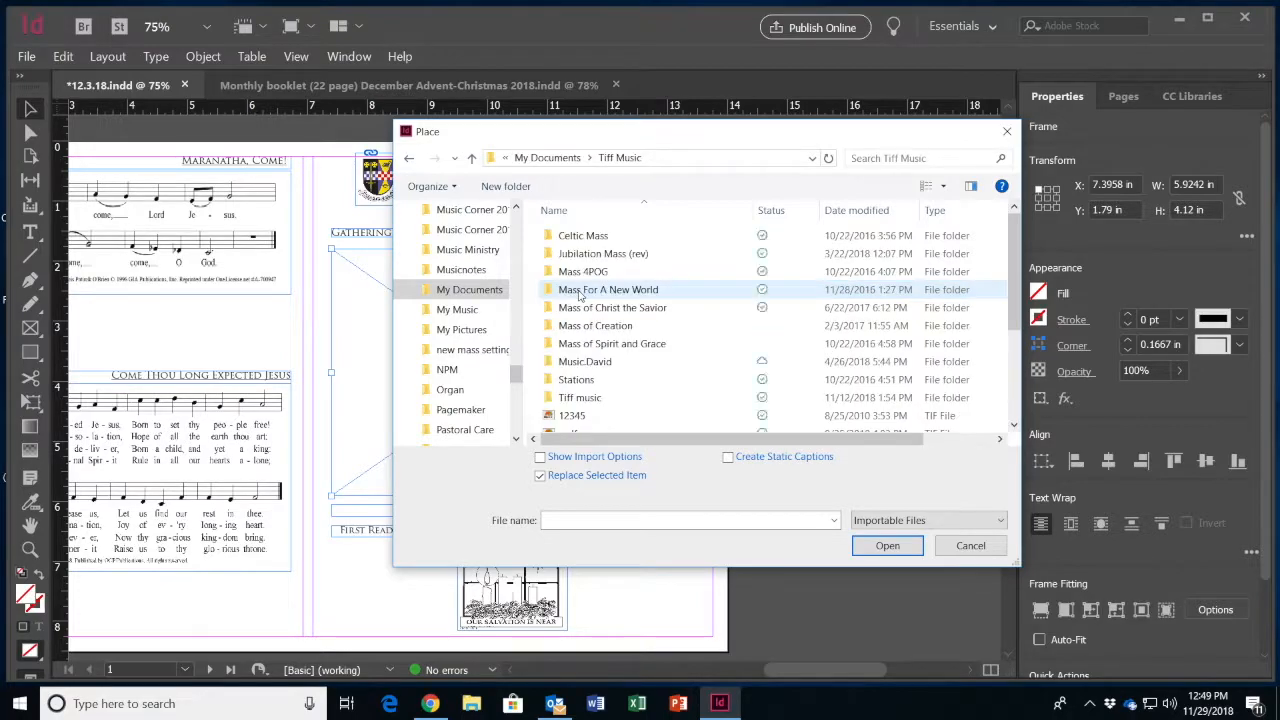
pyautogui.doubleClick(573, 399)
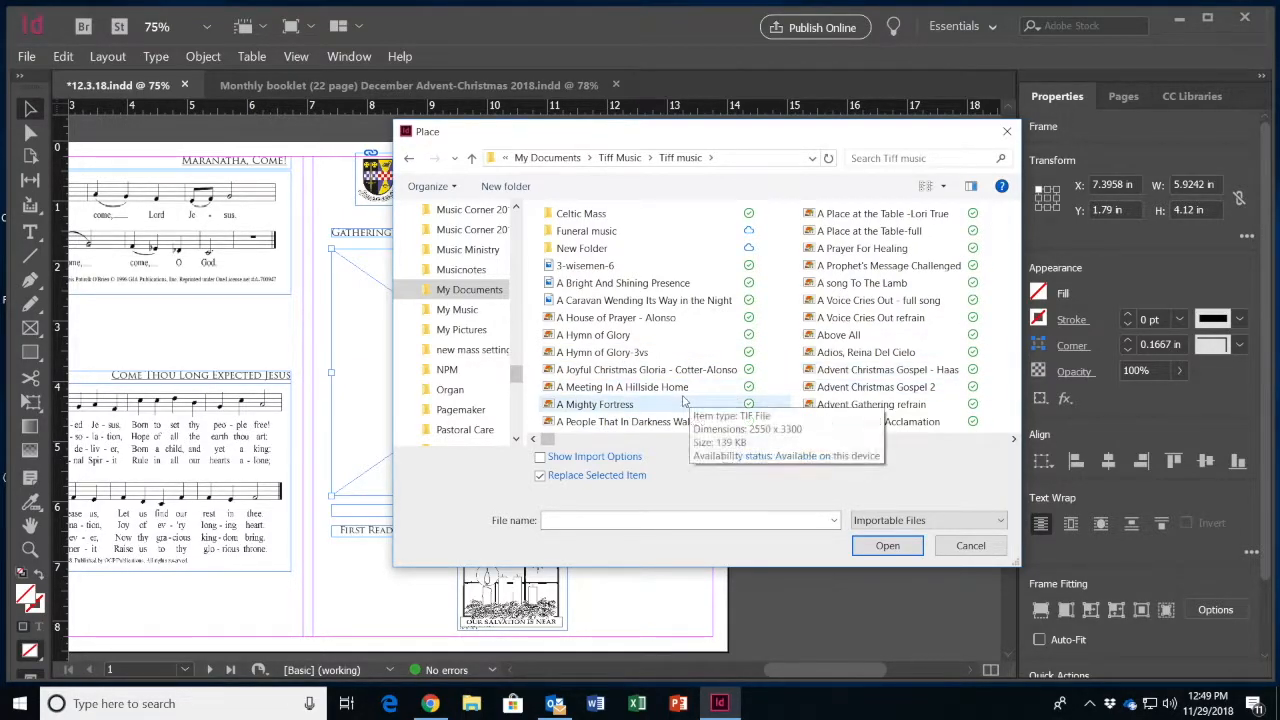
pyautogui.moveTo(547, 440); pyautogui.dragTo(746, 453)
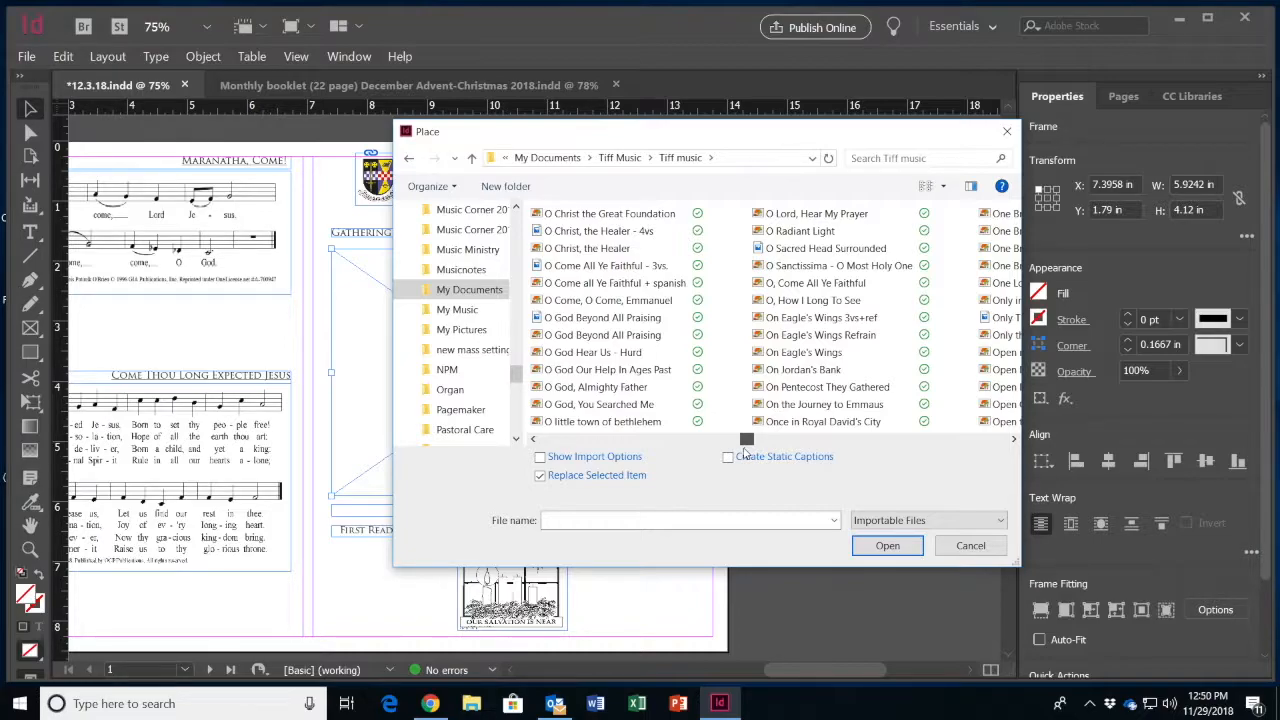
pyautogui.click(570, 304)
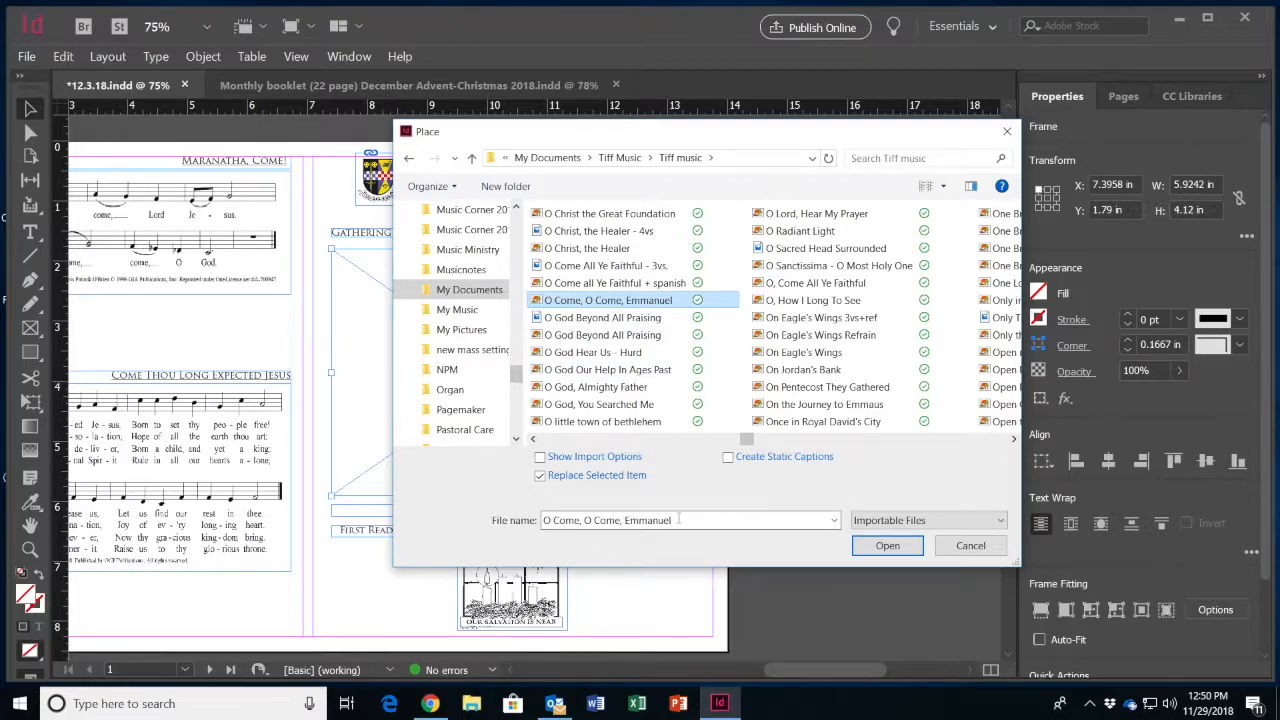
pyautogui.click(887, 545)
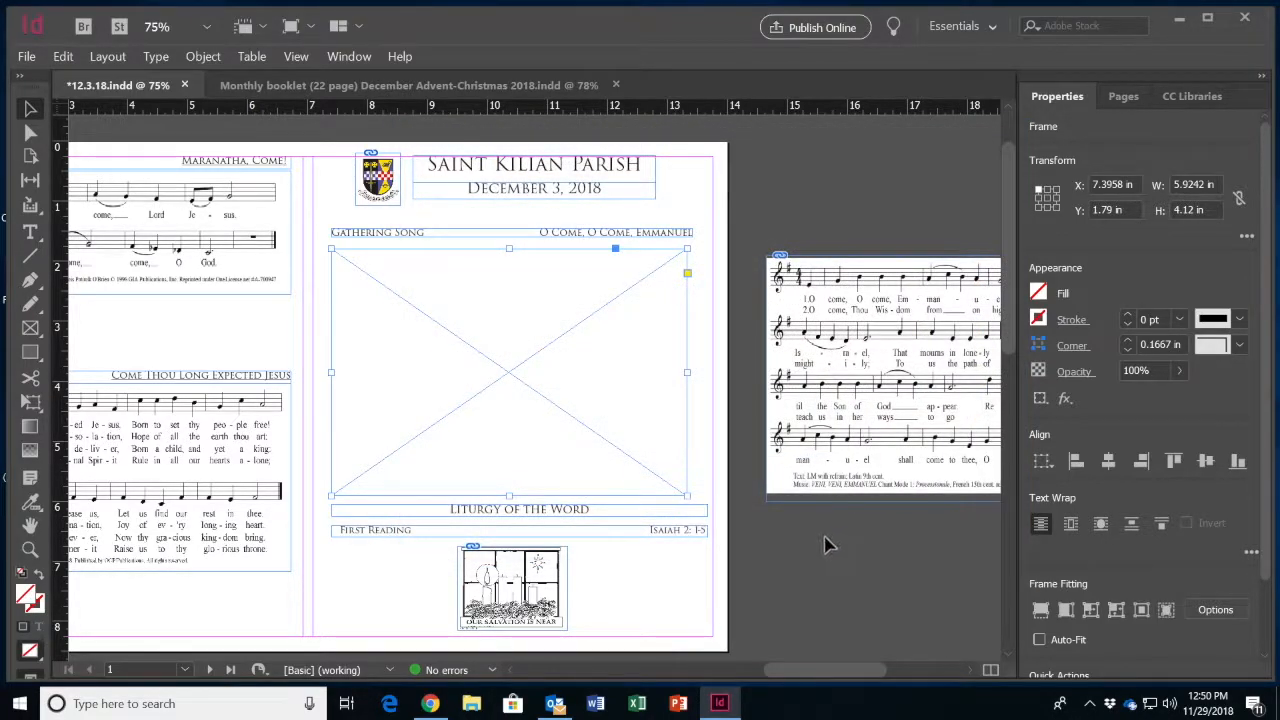
pyautogui.click(537, 395)
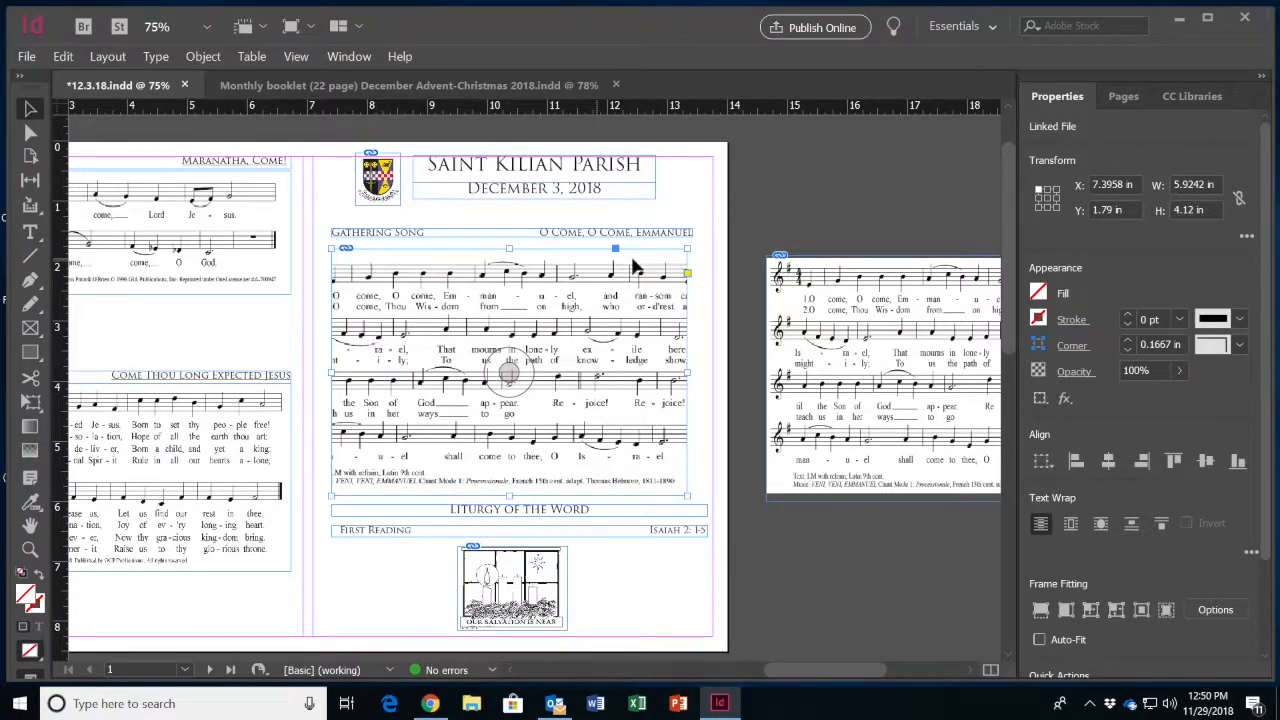
# Narrow the placed music image to about 5.92 in wide so it fits the frame's width, and clear the selection.
pyautogui.click(509, 374)
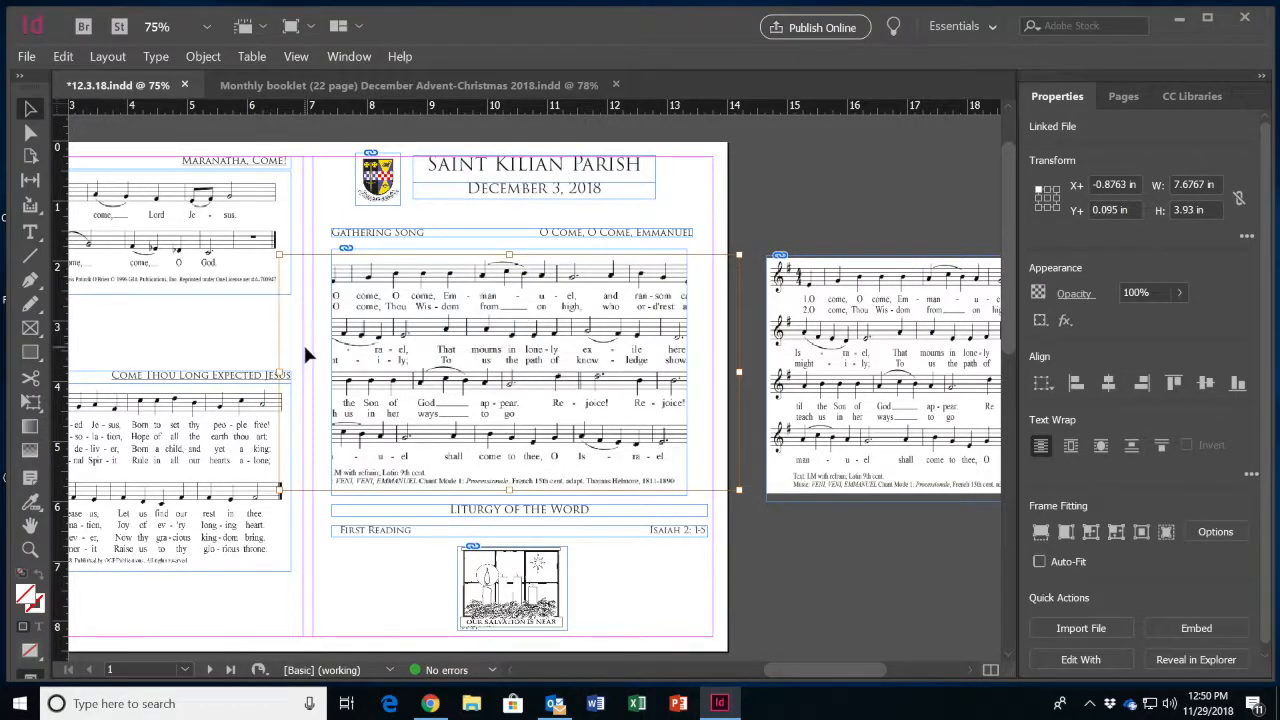
pyautogui.moveTo(281, 373); pyautogui.dragTo(686, 373)
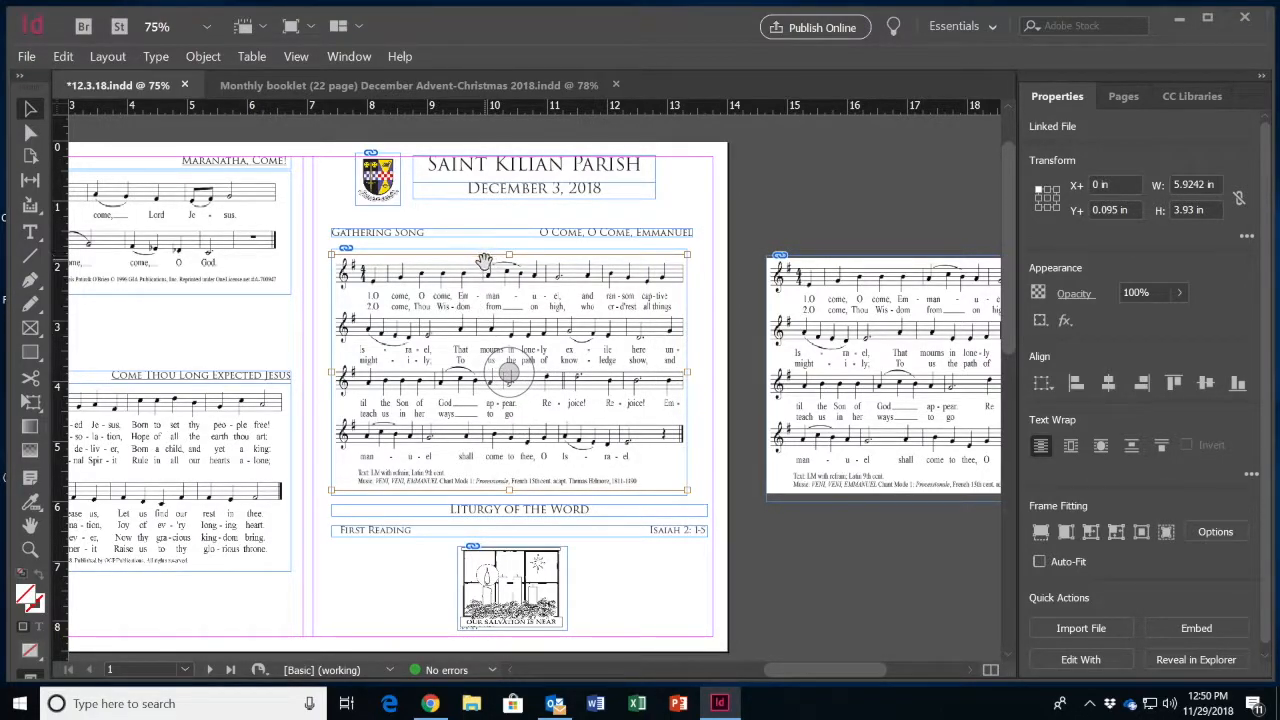
pyautogui.click(750, 226)
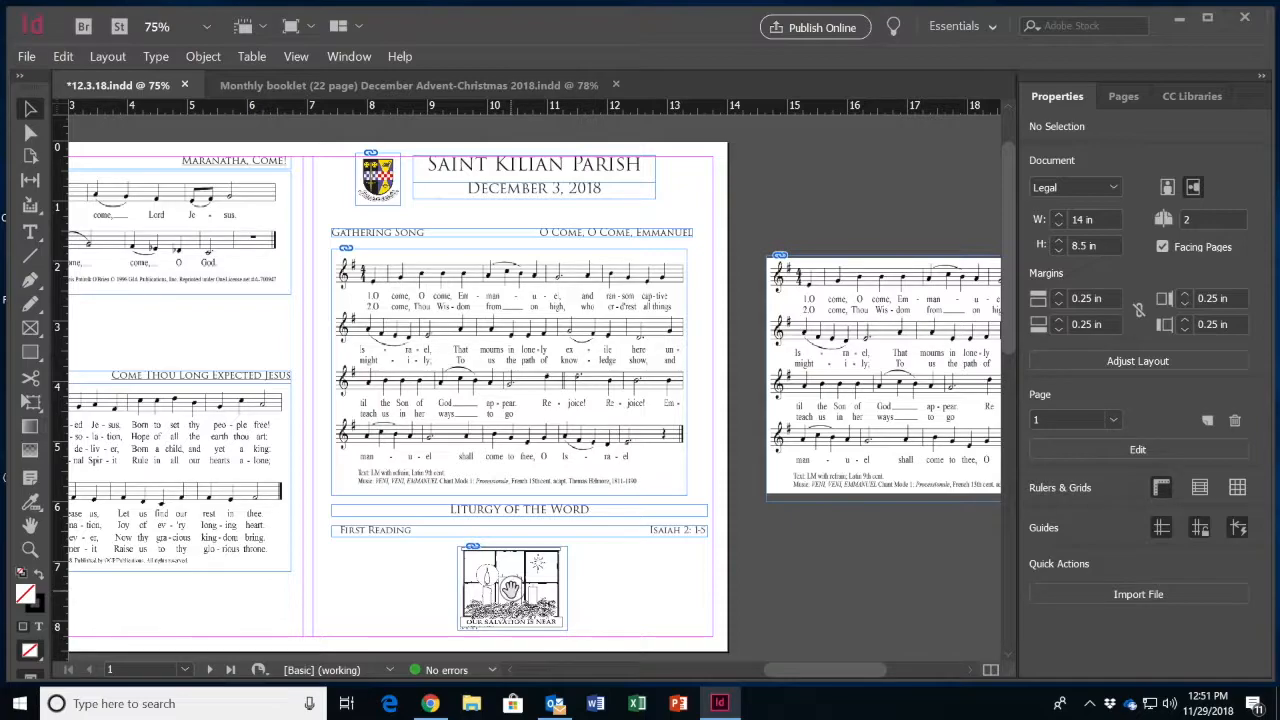
# Move the candle picture below First Reading off the page onto the pasteboard, at about X 16.22 in, Y 6.77 in.
pyautogui.moveTo(511, 588); pyautogui.dragTo(912, 590)
pyautogui.moveTo(770, 600); pyautogui.dragTo(748, 600)
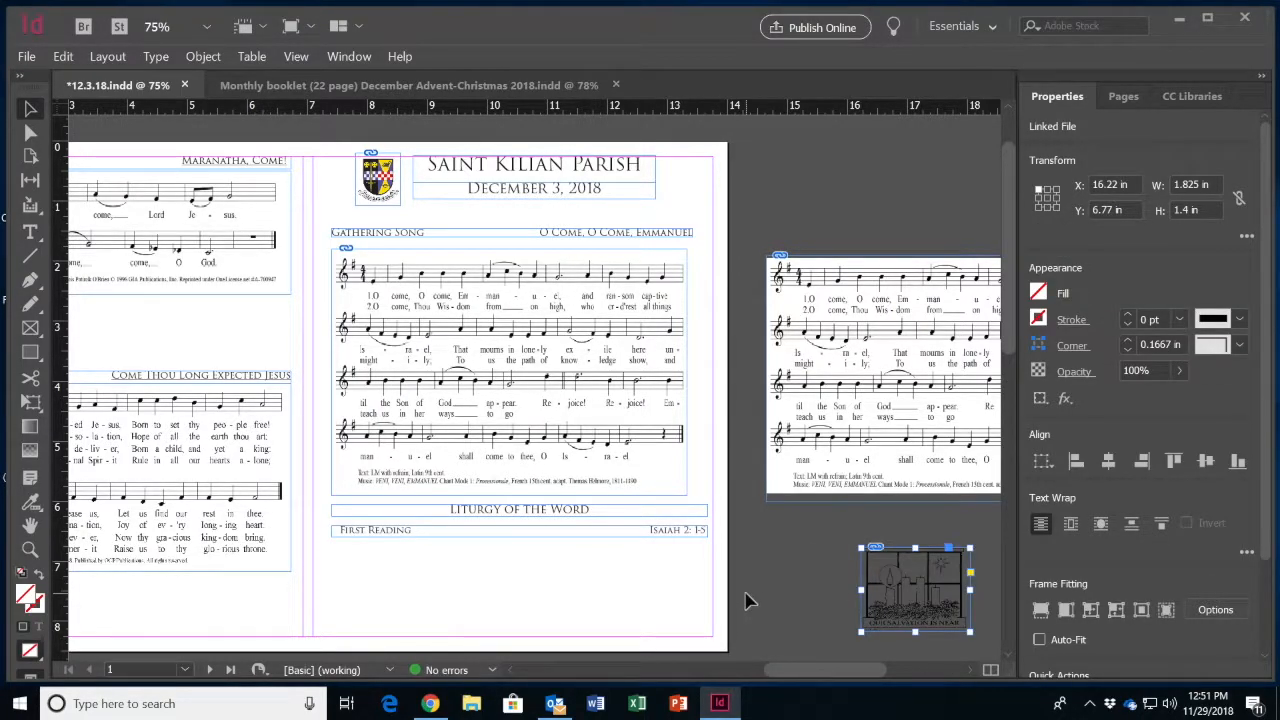
# View the advent candles file on the desktop and the Google image results for advent candles in Chrome.
pyautogui.click(1179, 17)
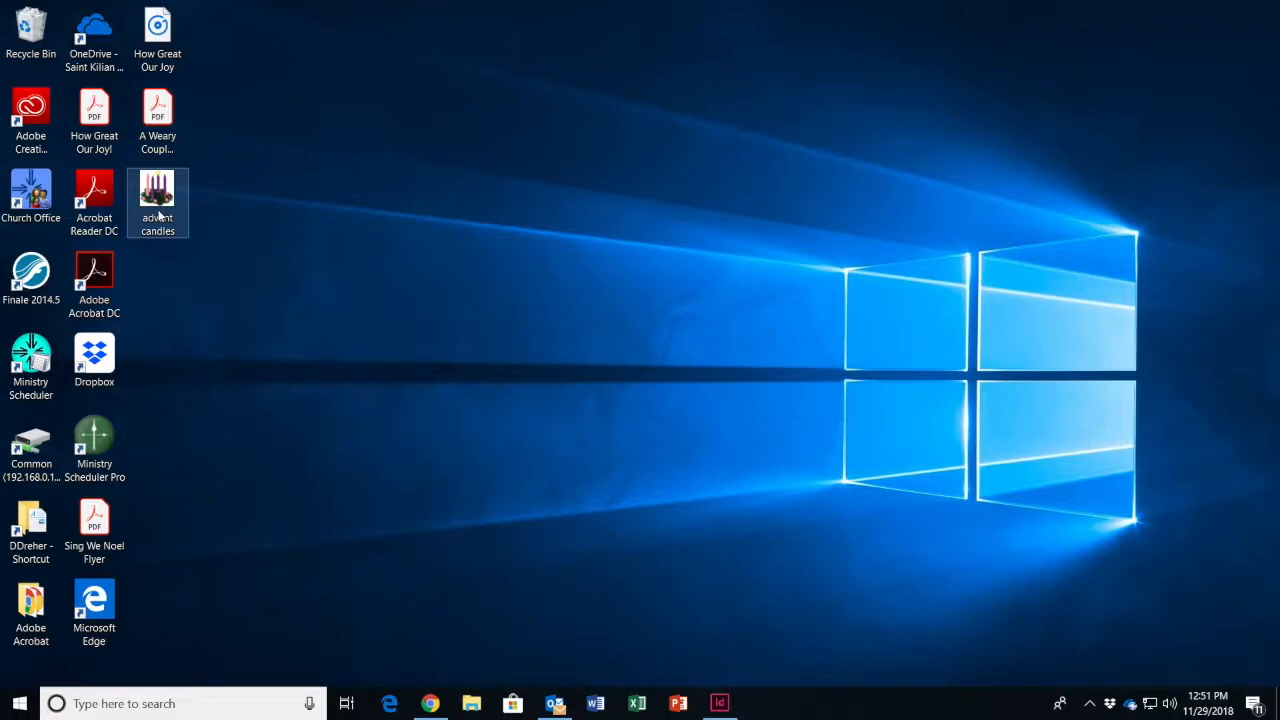
pyautogui.click(432, 705)
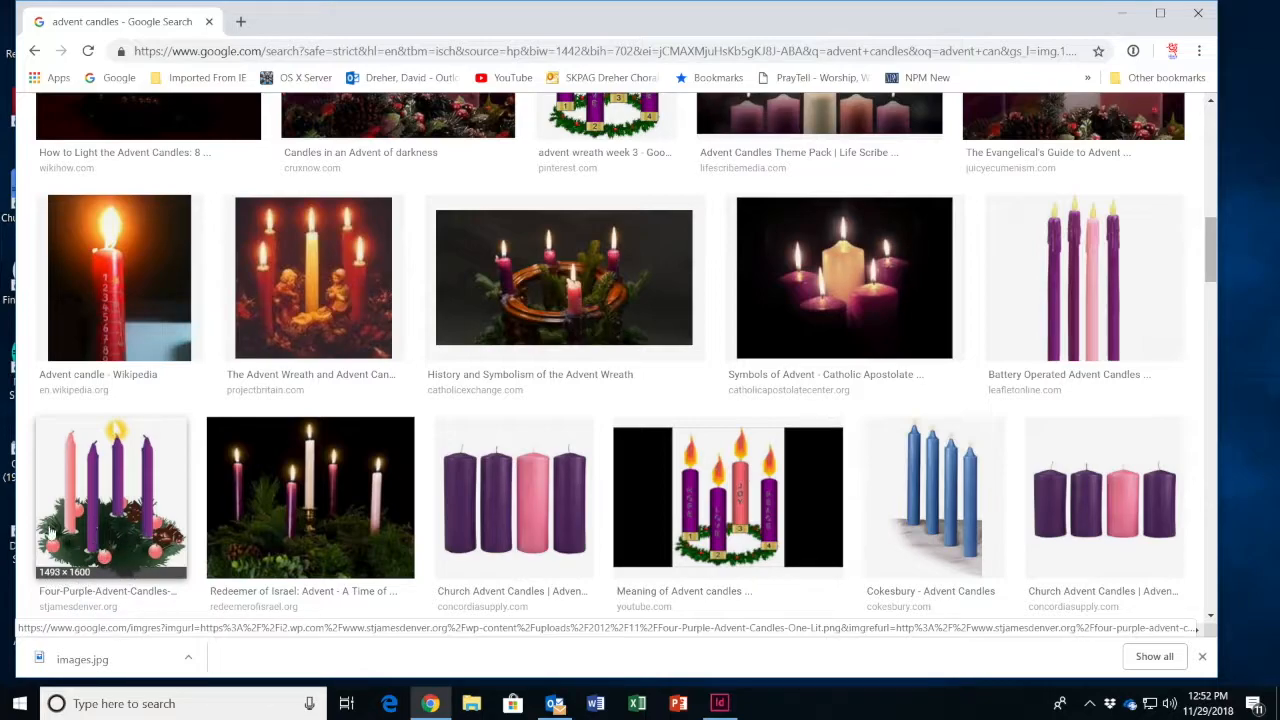
pyautogui.click(1122, 19)
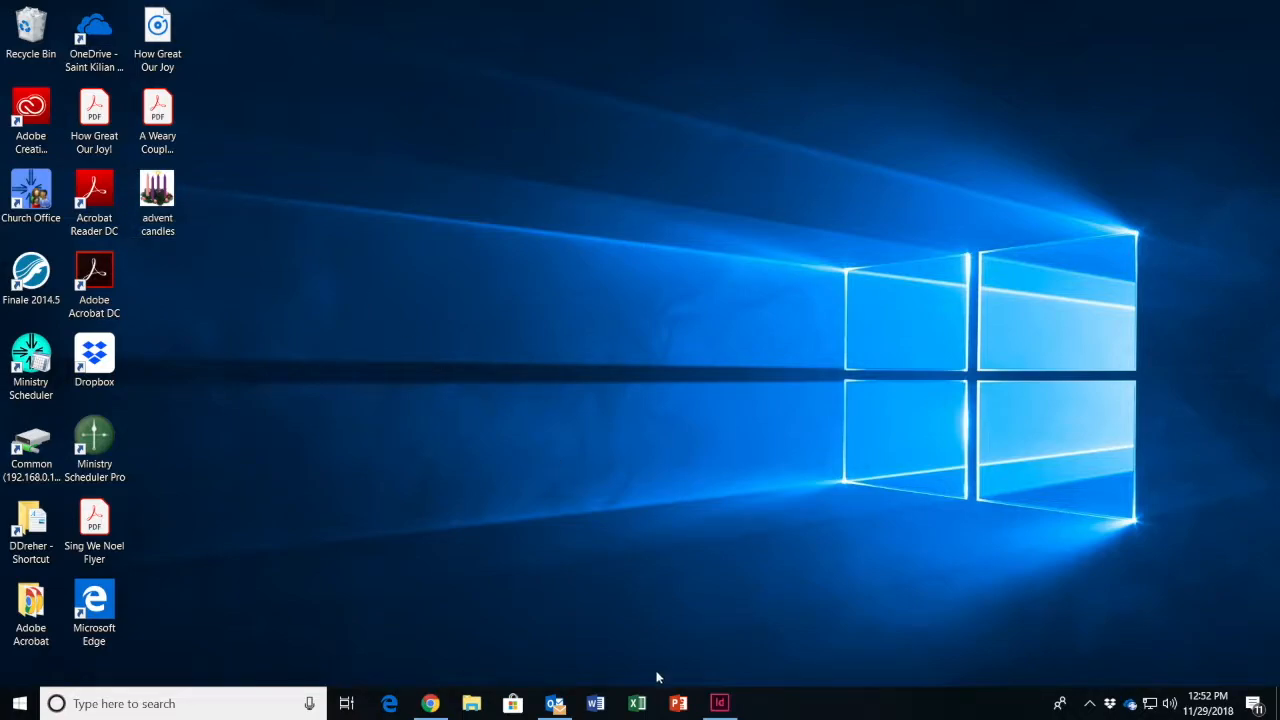
# Switch back to InDesign and draw a graphics frame about 2.18 in wide and 1.32 in high below the First Reading line.
pyautogui.click(719, 703)
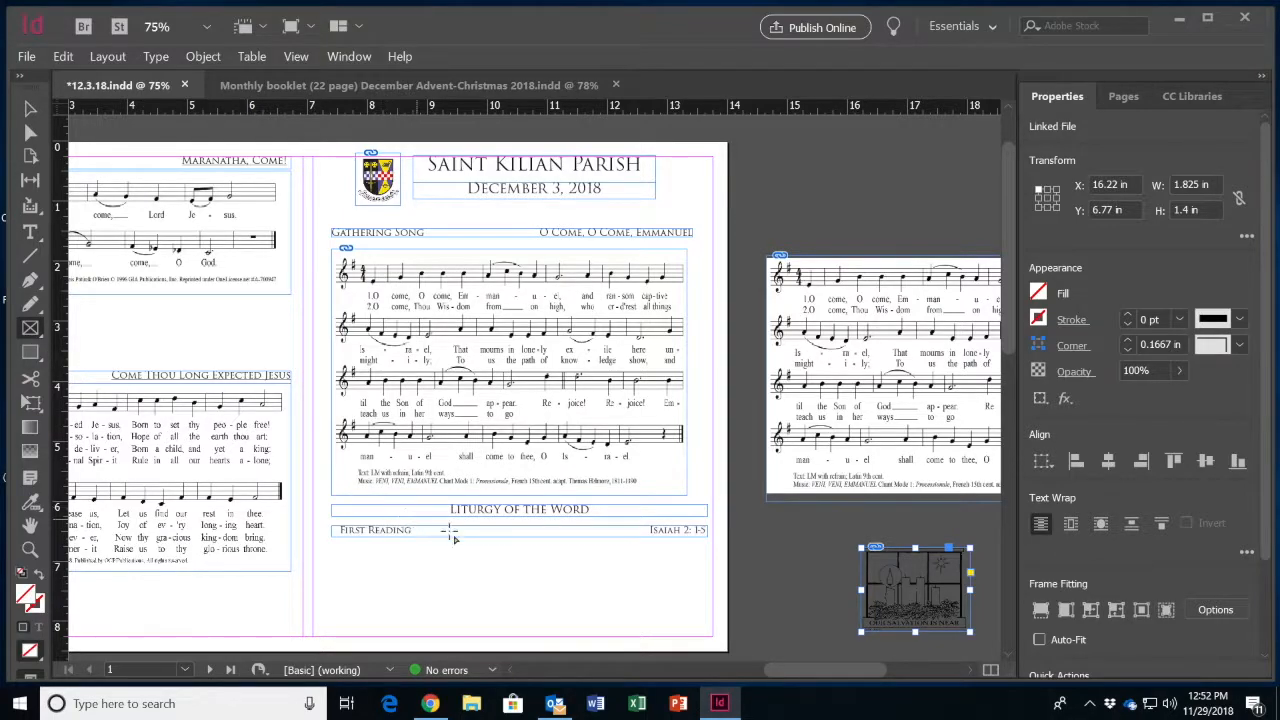
pyautogui.moveTo(434, 548); pyautogui.dragTo(566, 630)
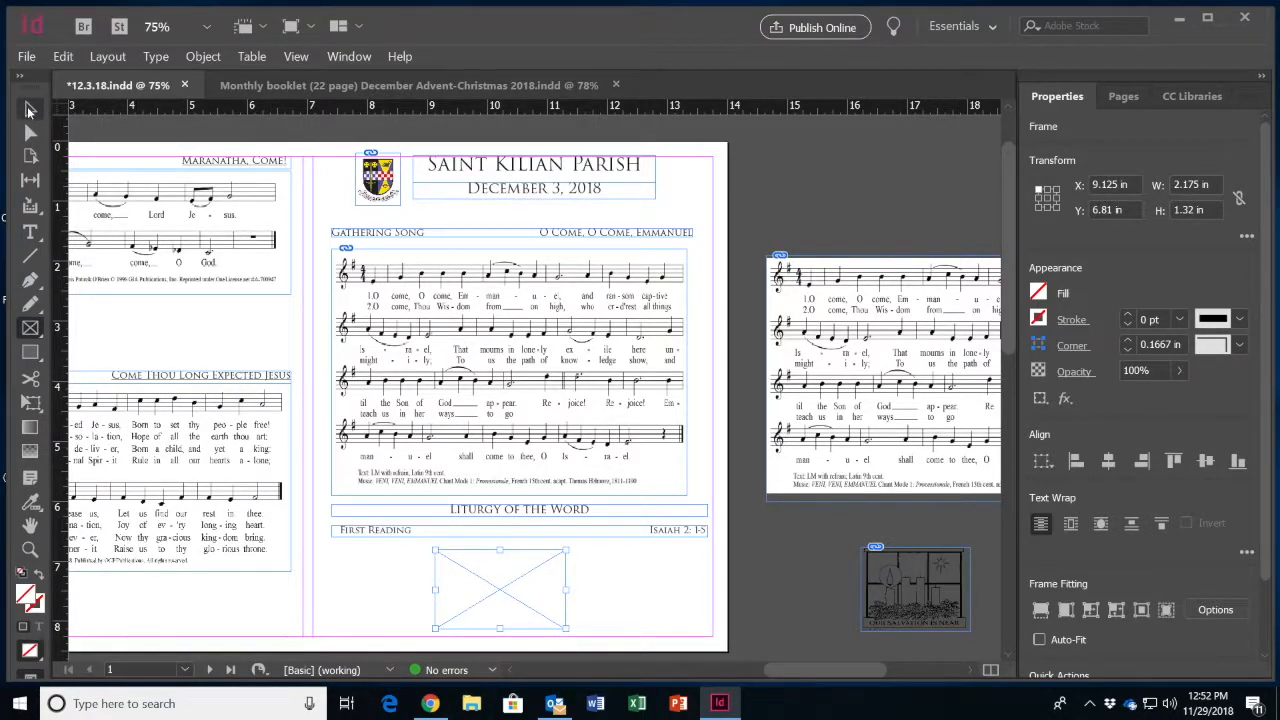
pyautogui.click(30, 110)
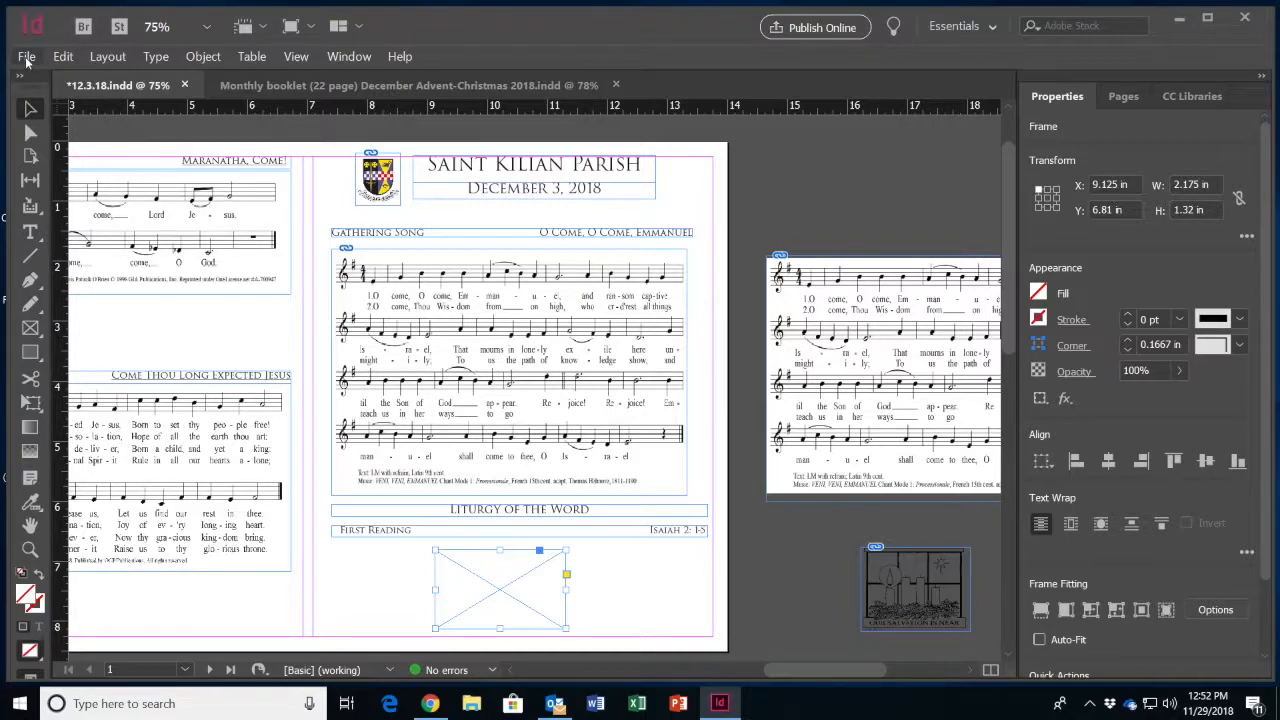
# Place the "advent candles" image from the Desktop folder into the new graphics frame.
pyautogui.click(27, 57)
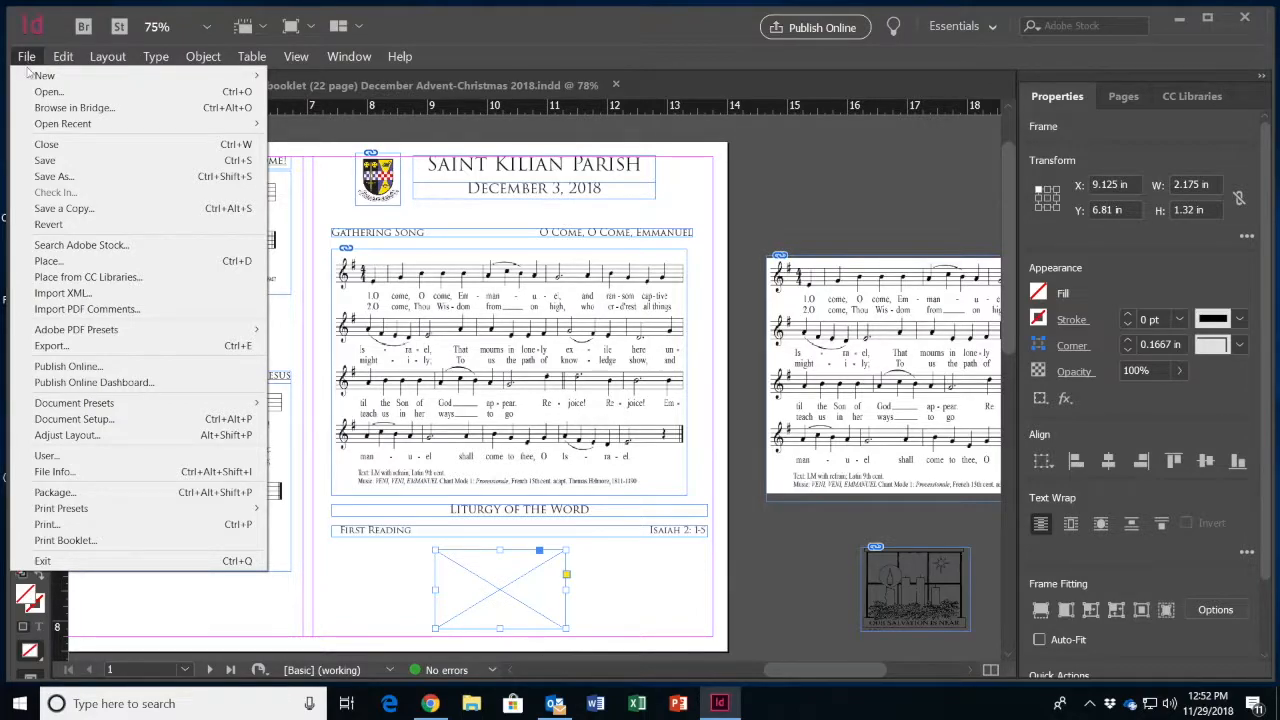
pyautogui.click(44, 262)
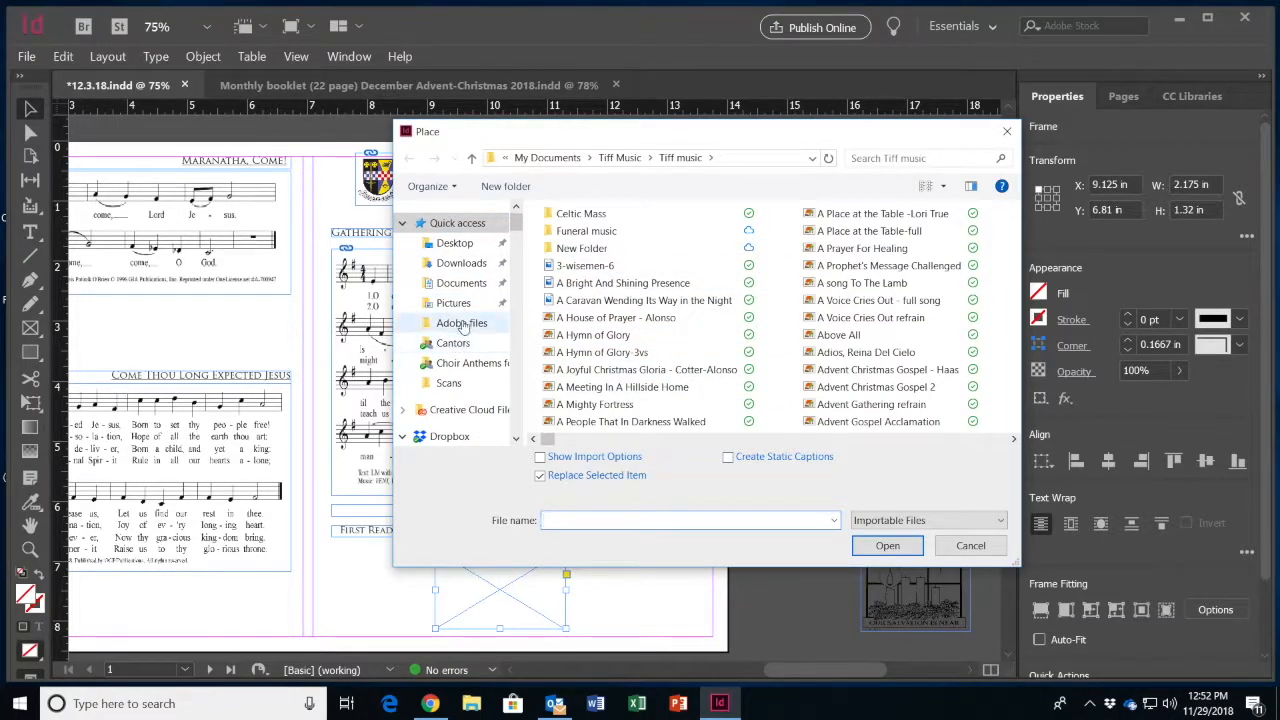
pyautogui.click(450, 247)
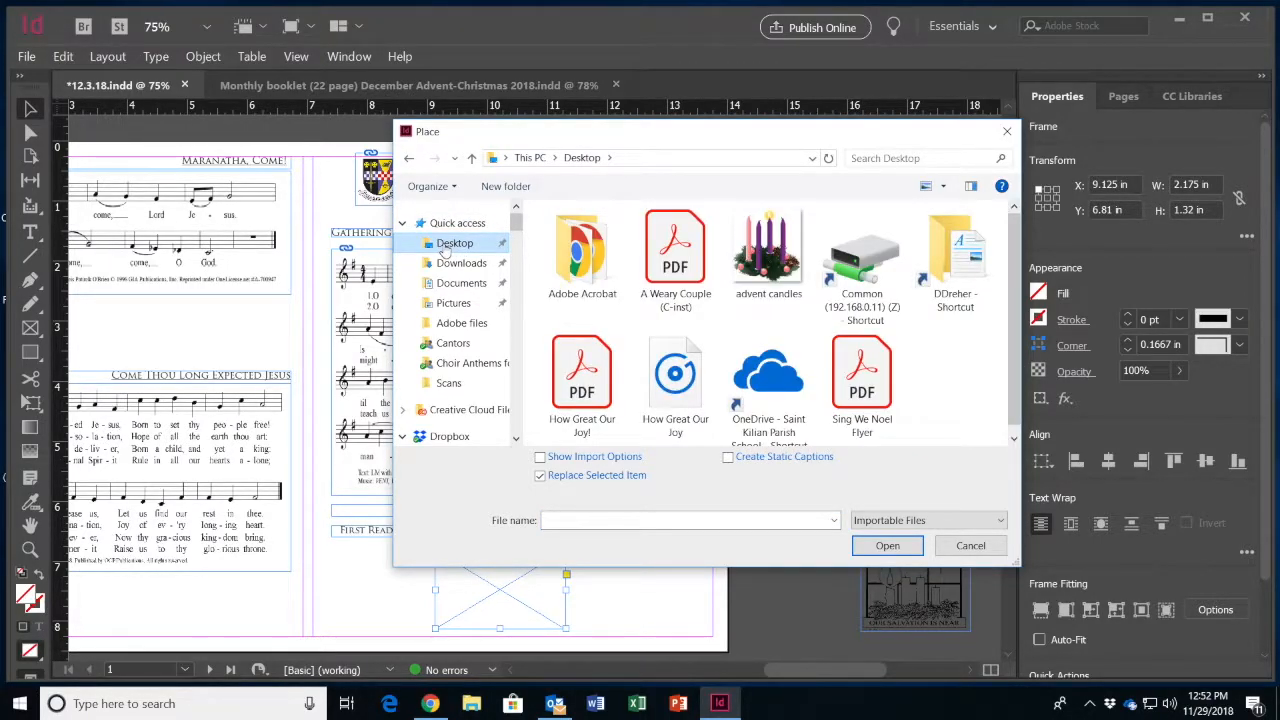
pyautogui.click(768, 262)
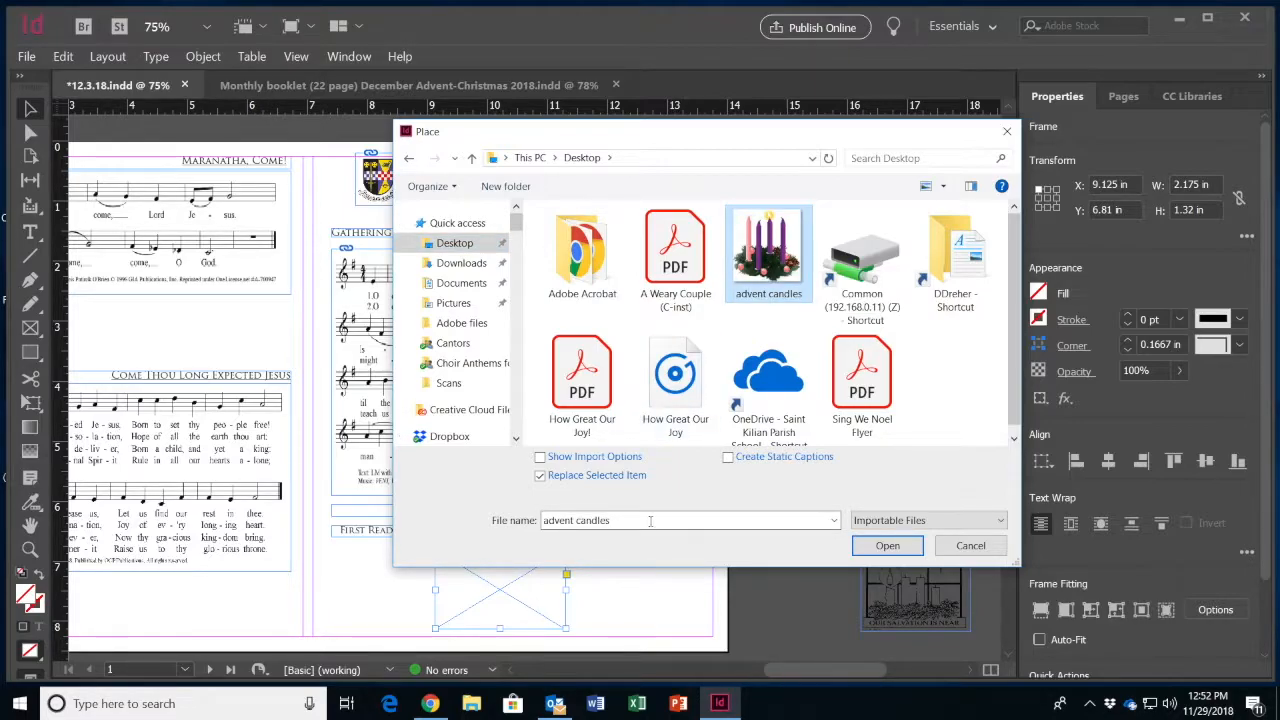
pyautogui.click(887, 545)
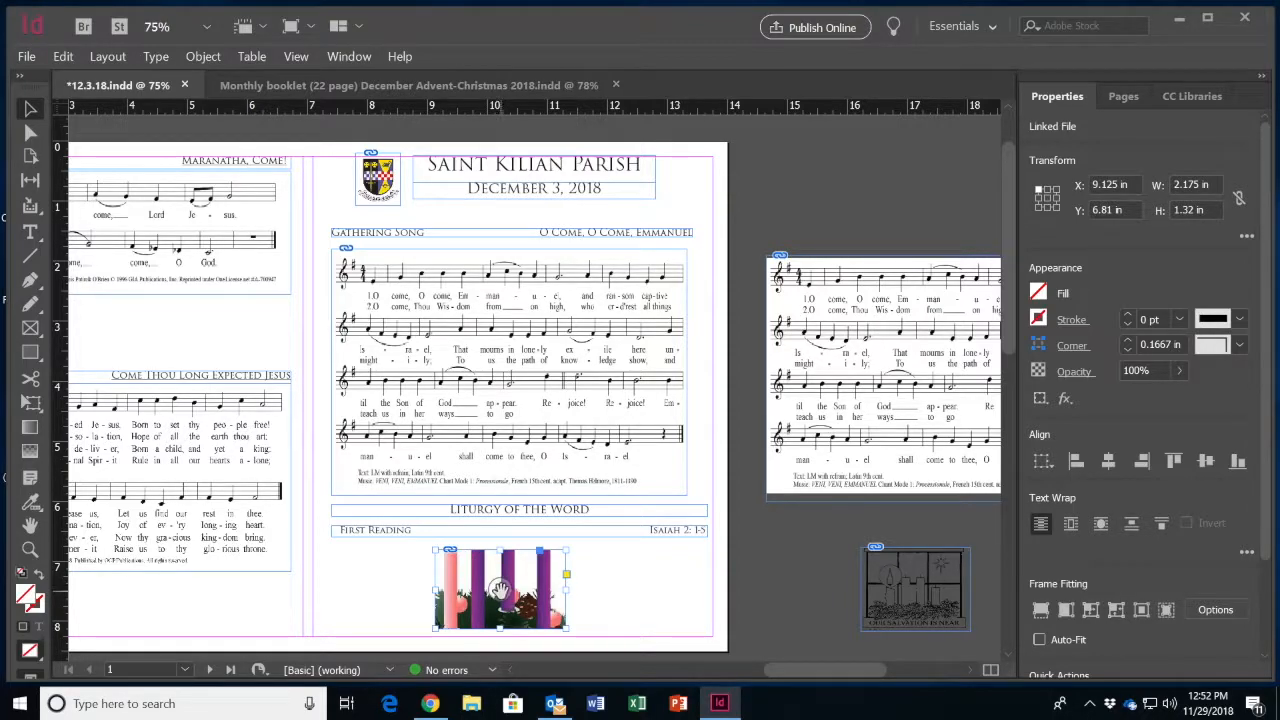
# Shrink the advent candles image to the frame's full size, about 2.18 in wide and 1.32 in high.
pyautogui.click(500, 590)
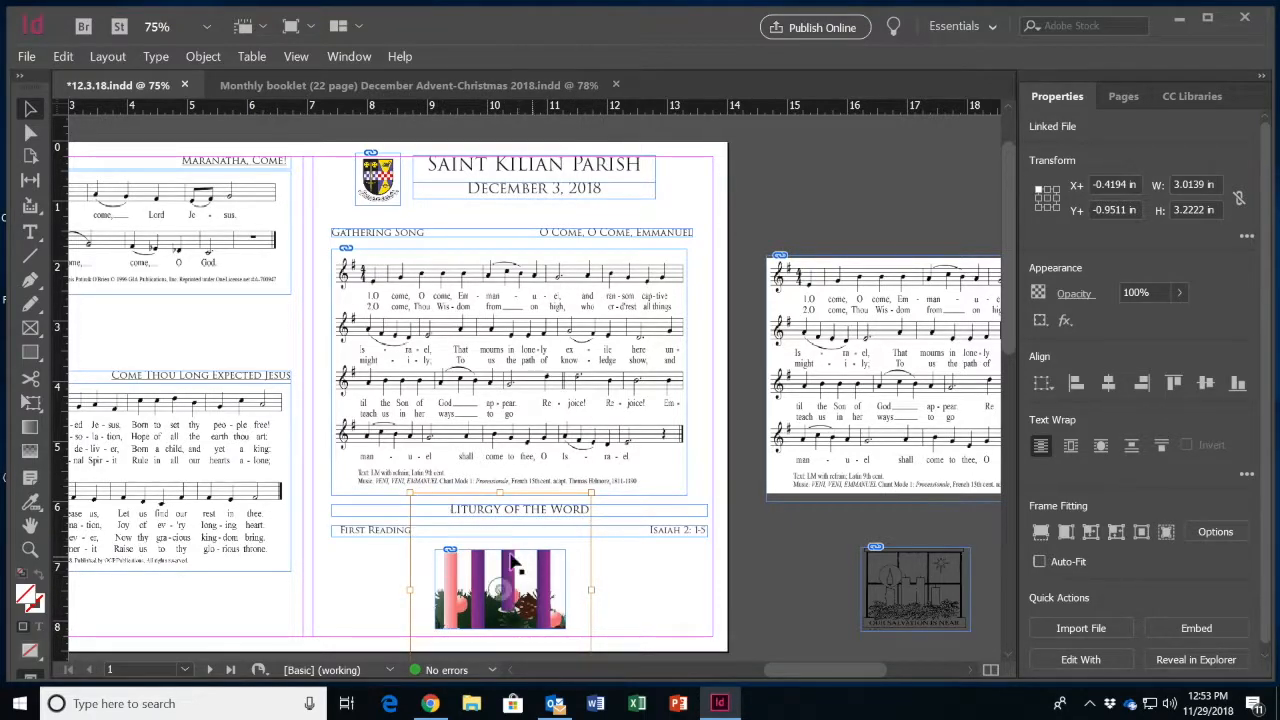
pyautogui.moveTo(410, 493); pyautogui.dragTo(434, 550)
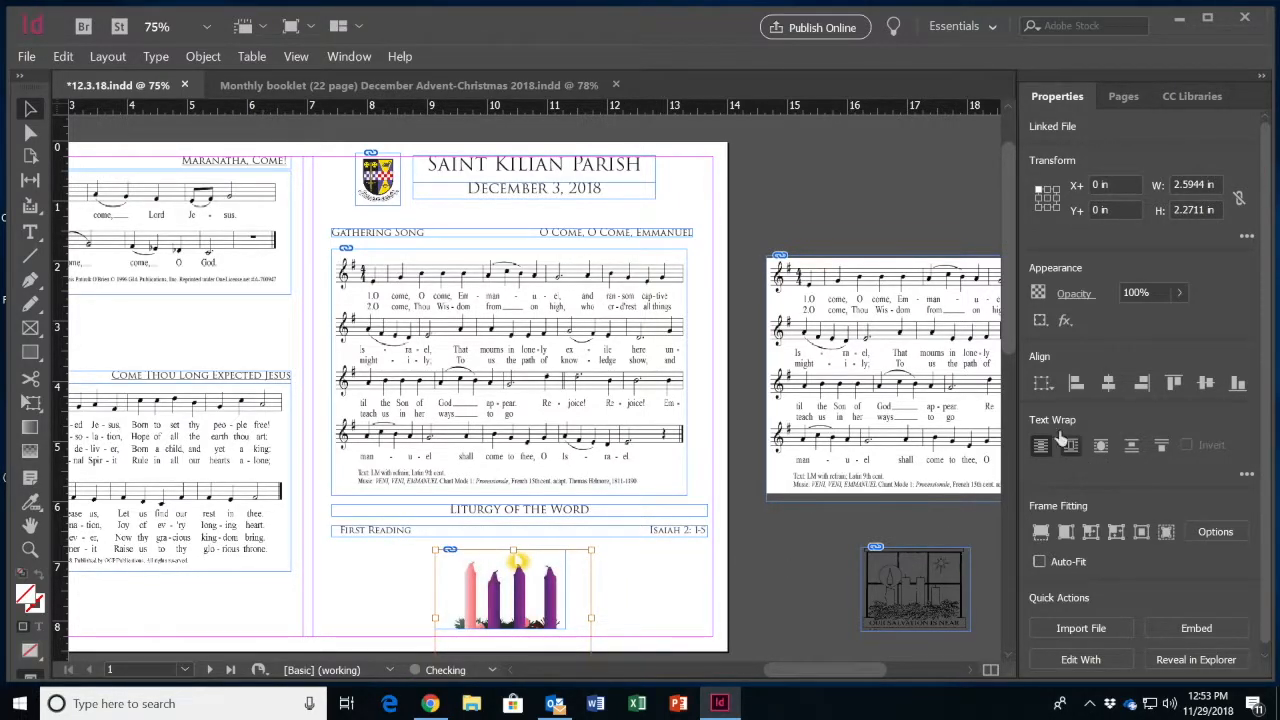
pyautogui.moveTo(1010, 336); pyautogui.dragTo(1012, 381)
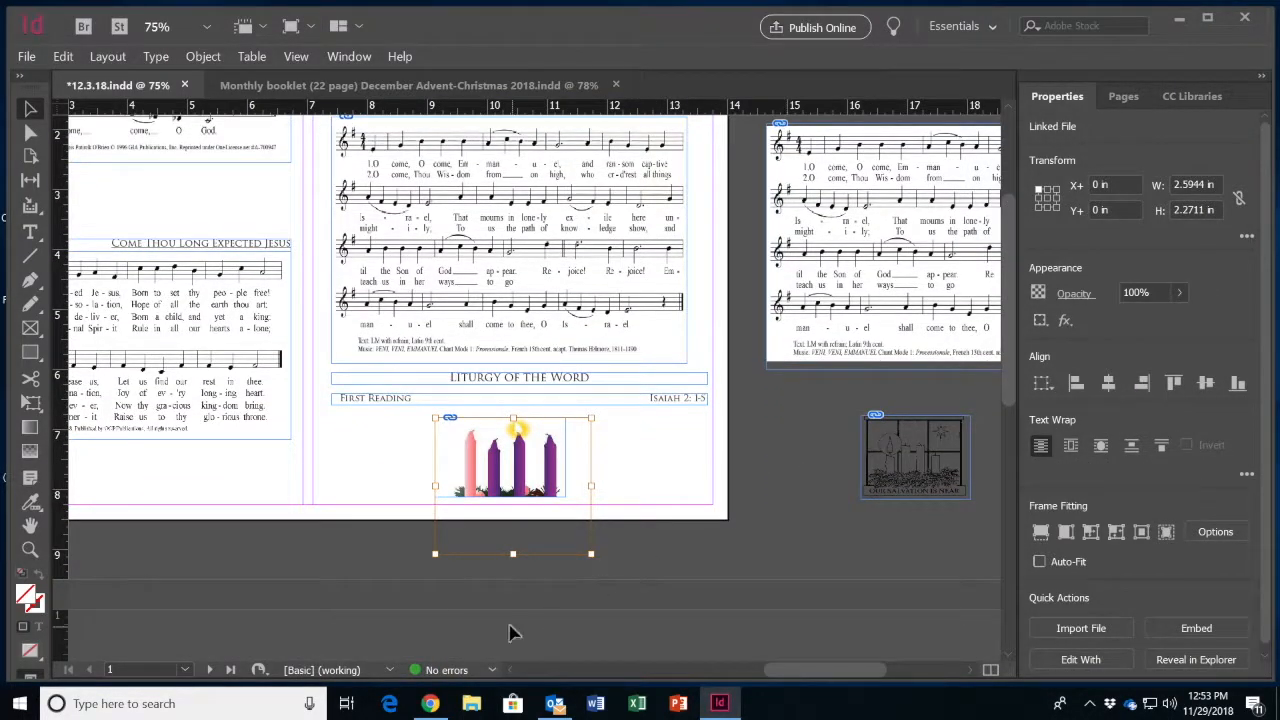
pyautogui.moveTo(591, 553); pyautogui.dragTo(571, 496)
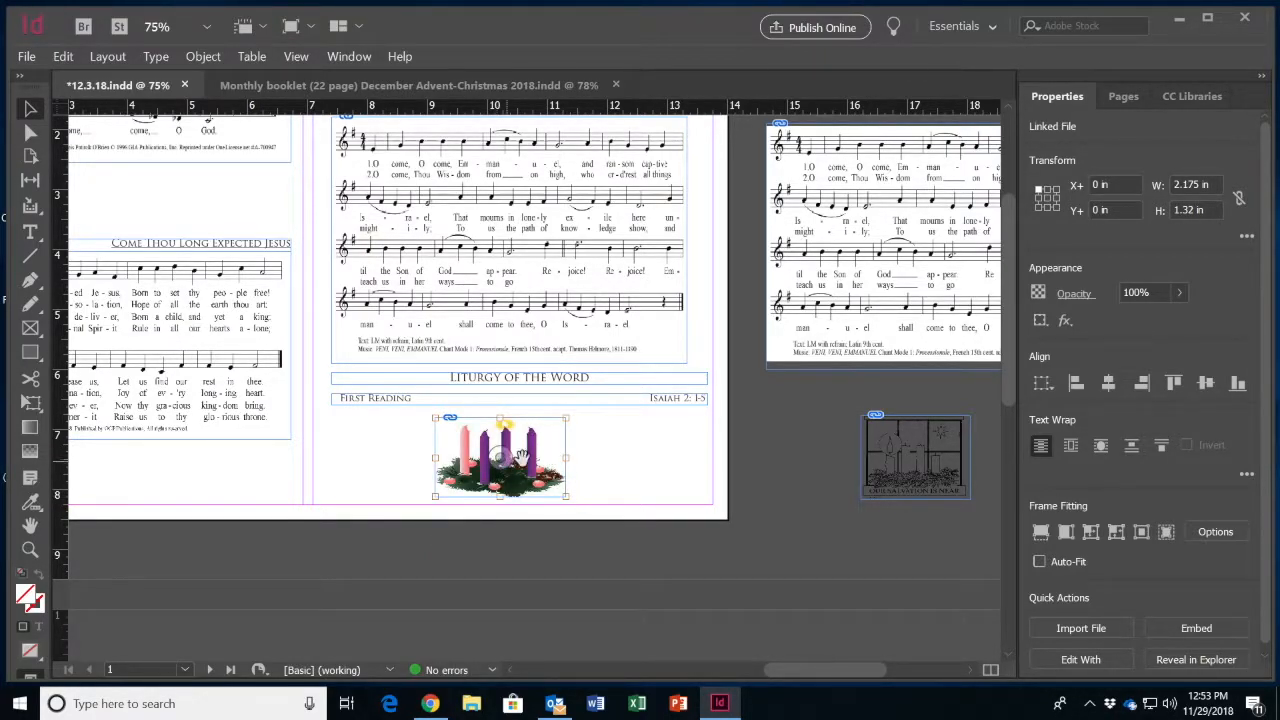
# Narrow the advent candles image to about 1.7 in and center it horizontally in its frame, at about X+ 0.24 in.
pyautogui.moveTo(565, 458); pyautogui.dragTo(537, 459)
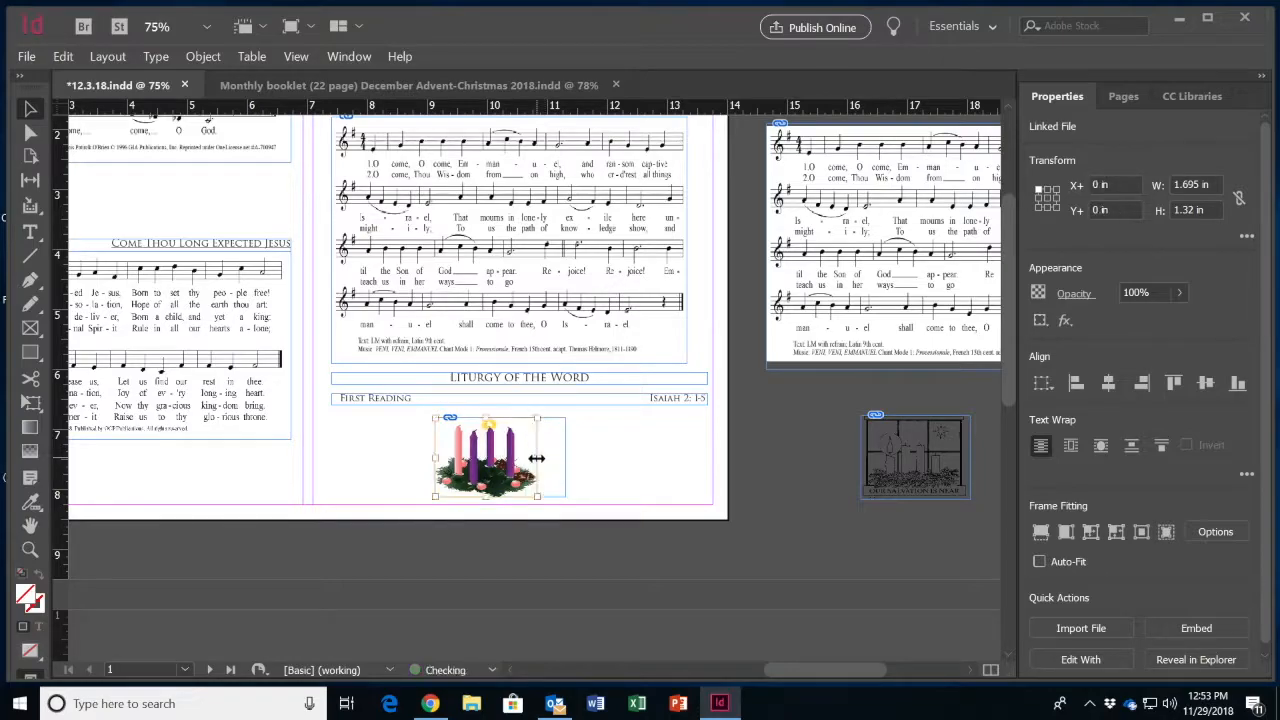
pyautogui.click(502, 455)
pyautogui.moveTo(502, 455)
pyautogui.mouseDown()
pyautogui.moveTo(516, 467)
pyautogui.moveTo(514, 456)
pyautogui.mouseUp()
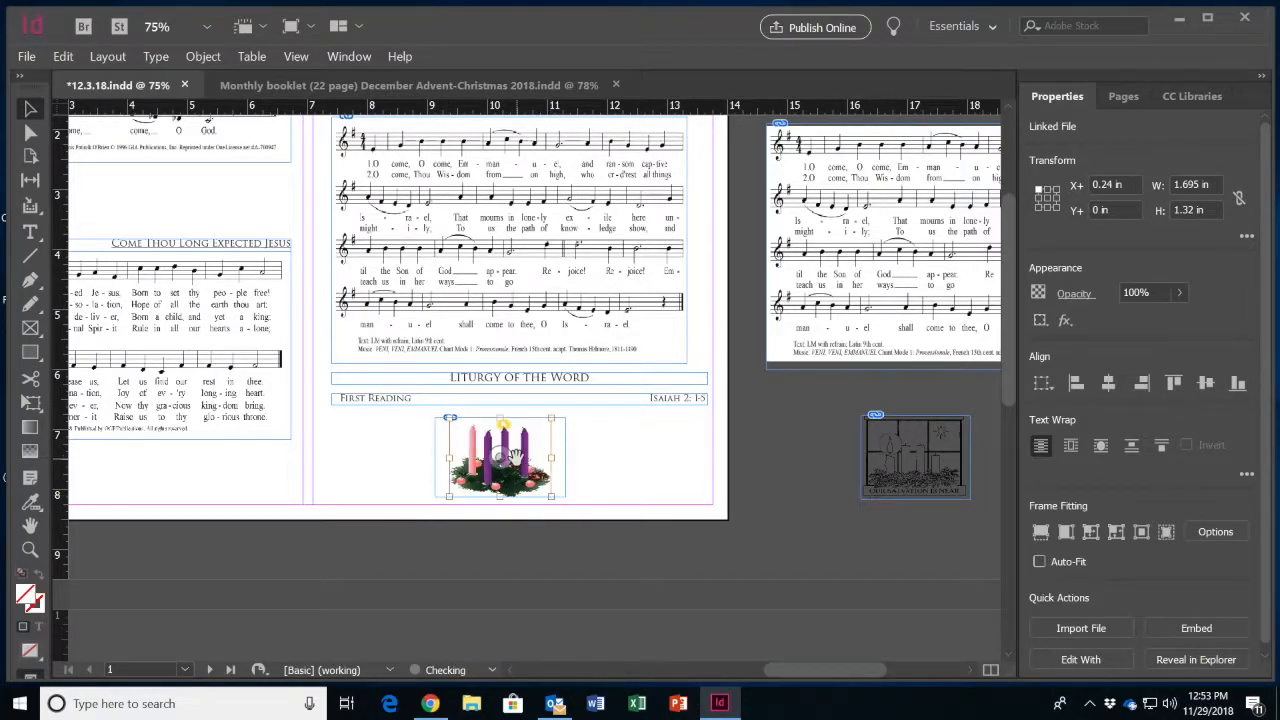
# Move the advent candles frame slightly, to about X 9.33 in and Y 6.85 in, below the First Reading line.
pyautogui.press('Escape')
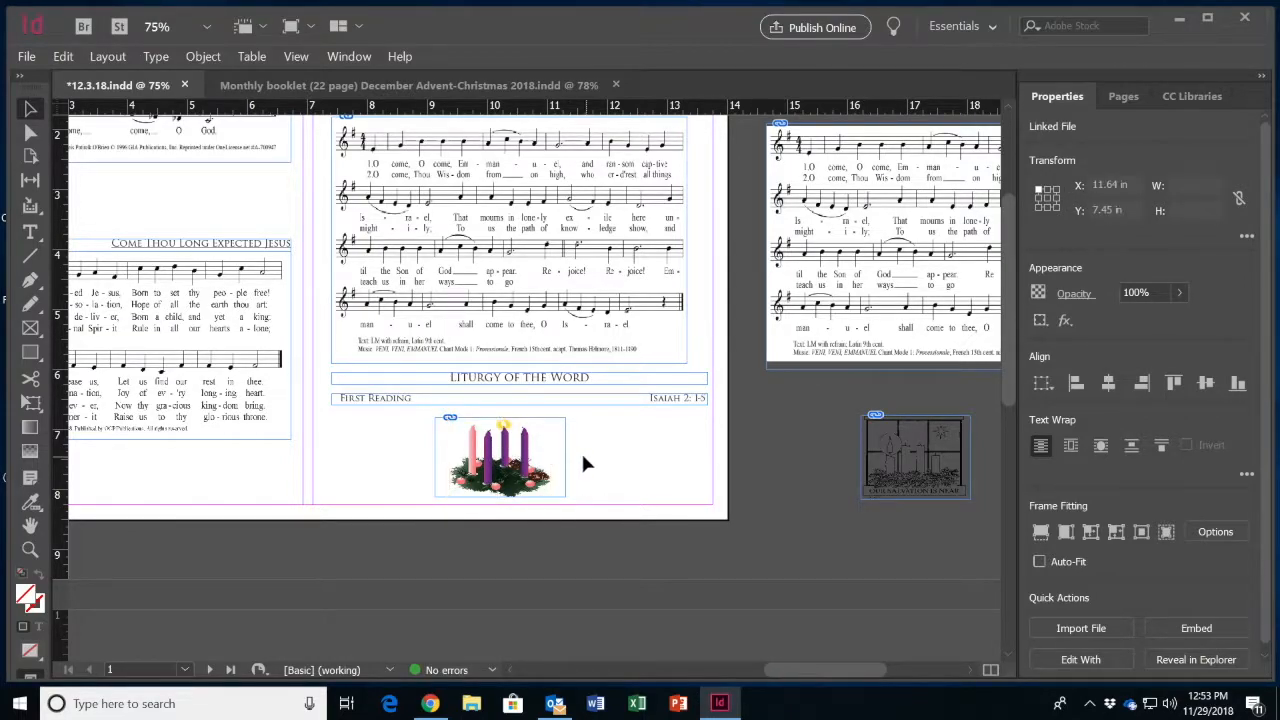
pyautogui.click(572, 462)
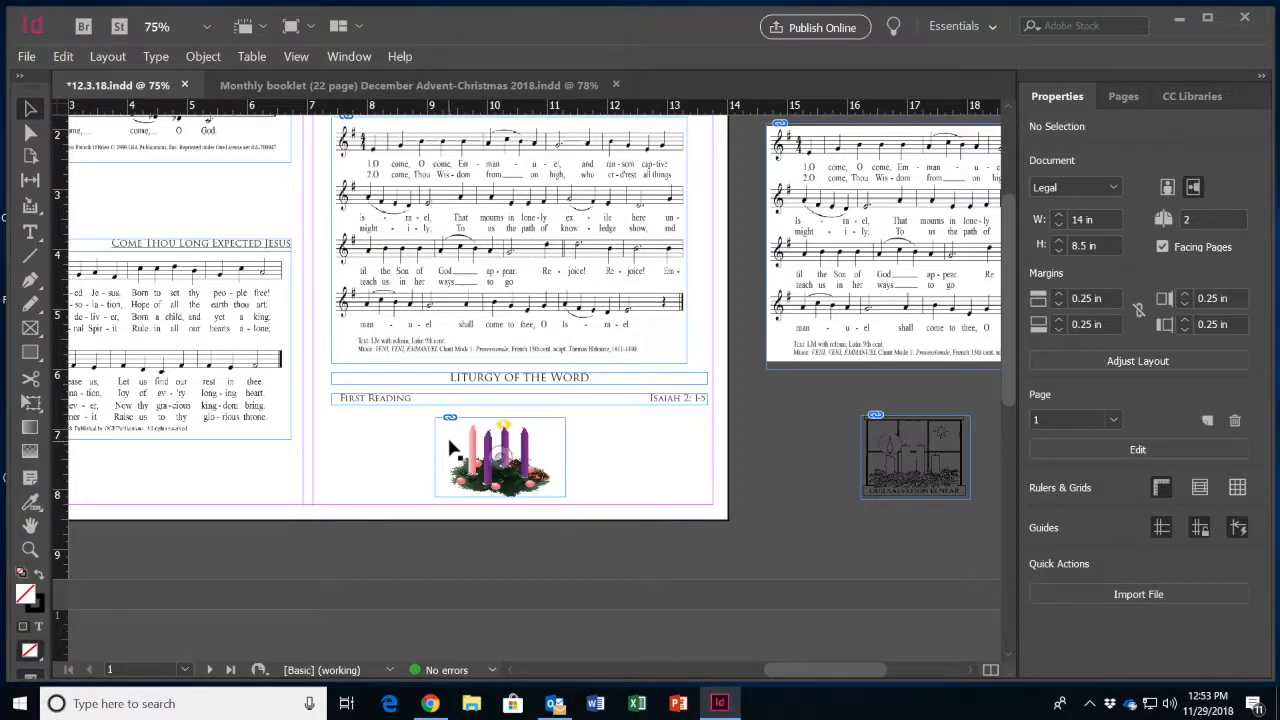
pyautogui.moveTo(508, 444)
pyautogui.mouseDown()
pyautogui.moveTo(462, 444)
pyautogui.moveTo(521, 445)
pyautogui.mouseUp()
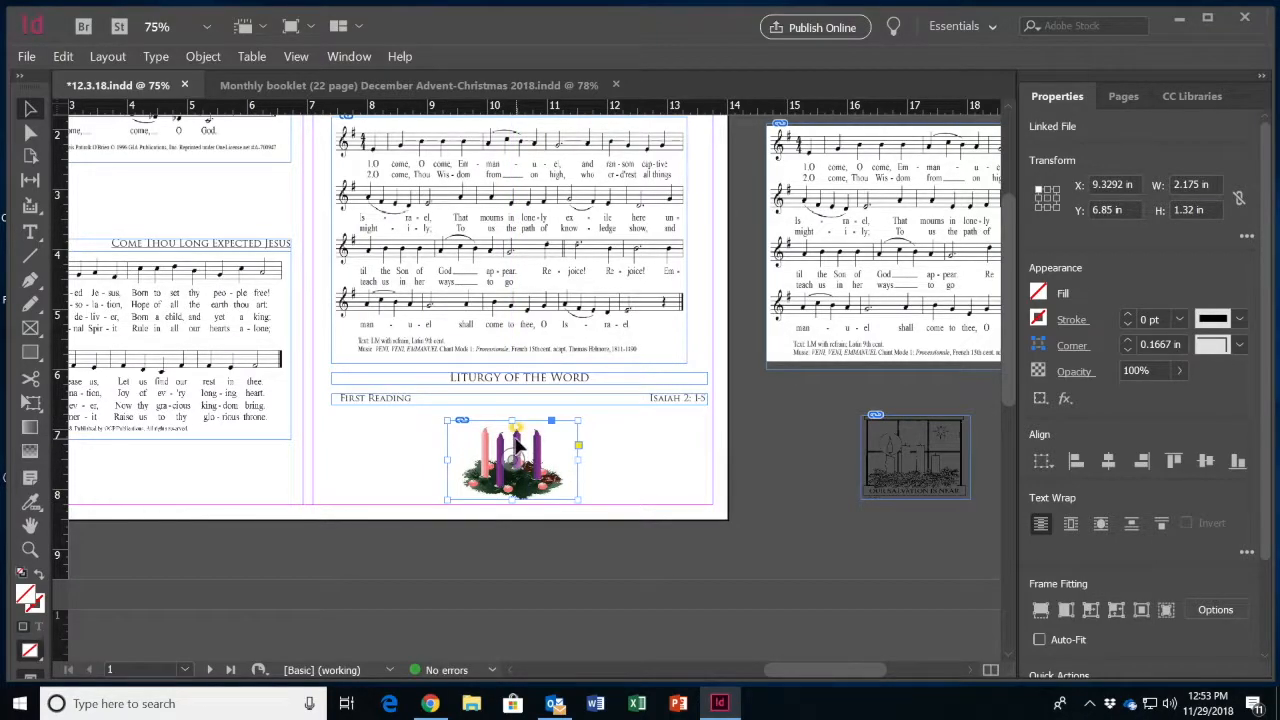
pyautogui.click(605, 434)
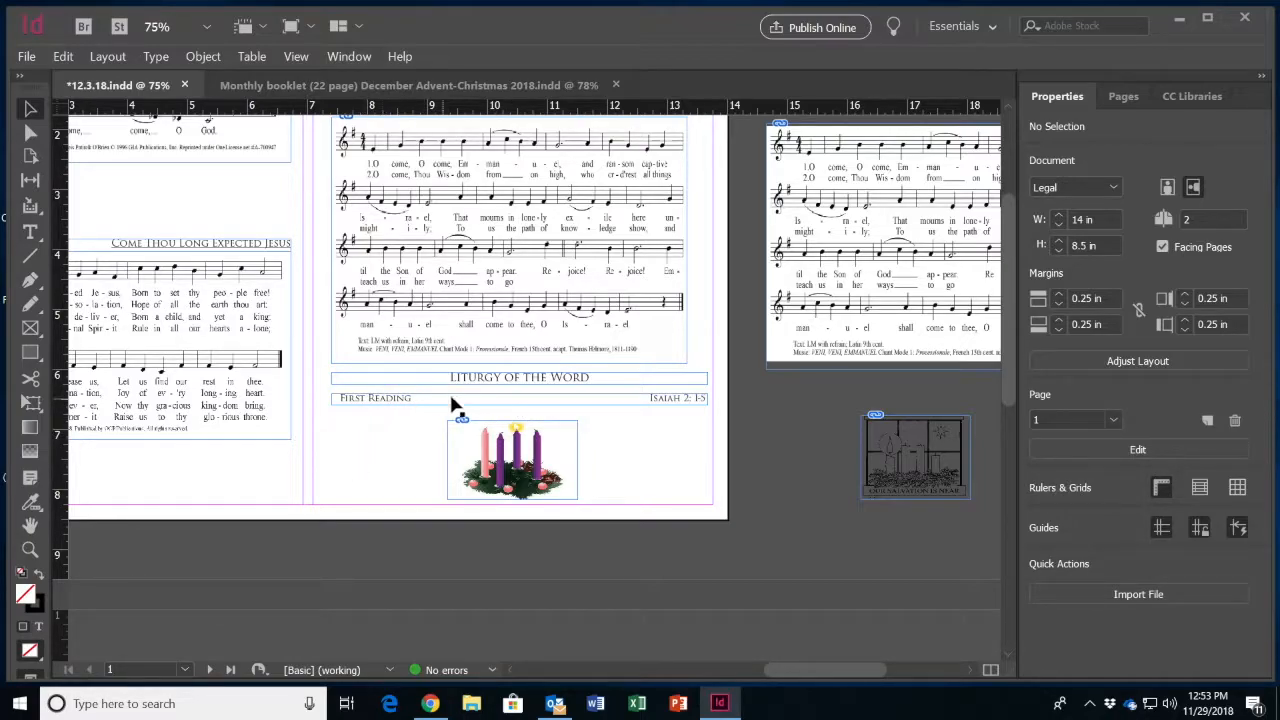
# Review both pages of the December 3 worship aid, including the items kept on the pasteboard.
pyautogui.moveTo(1005, 310); pyautogui.dragTo(1000, 518)
pyautogui.moveTo(825, 674); pyautogui.dragTo(686, 671)
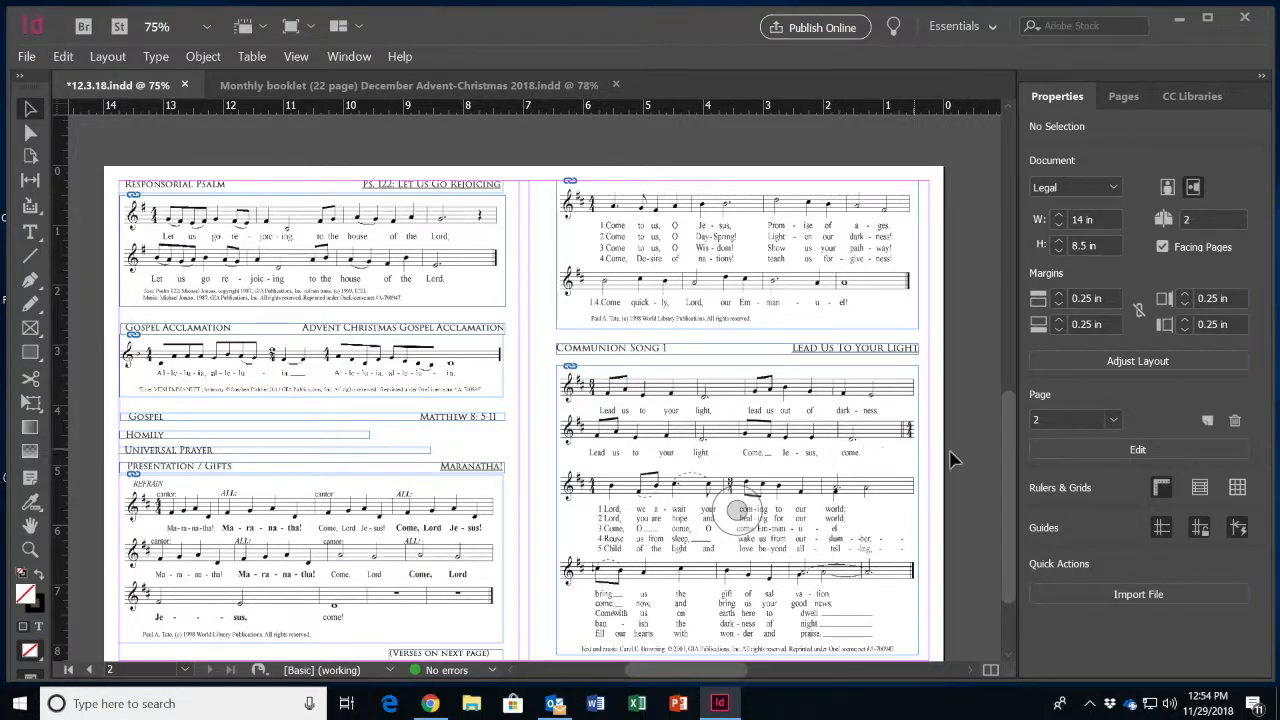
pyautogui.moveTo(1009, 464); pyautogui.dragTo(1000, 429)
pyautogui.scroll(5, 1000, 429)
pyautogui.hscroll(-10, 850, 460)
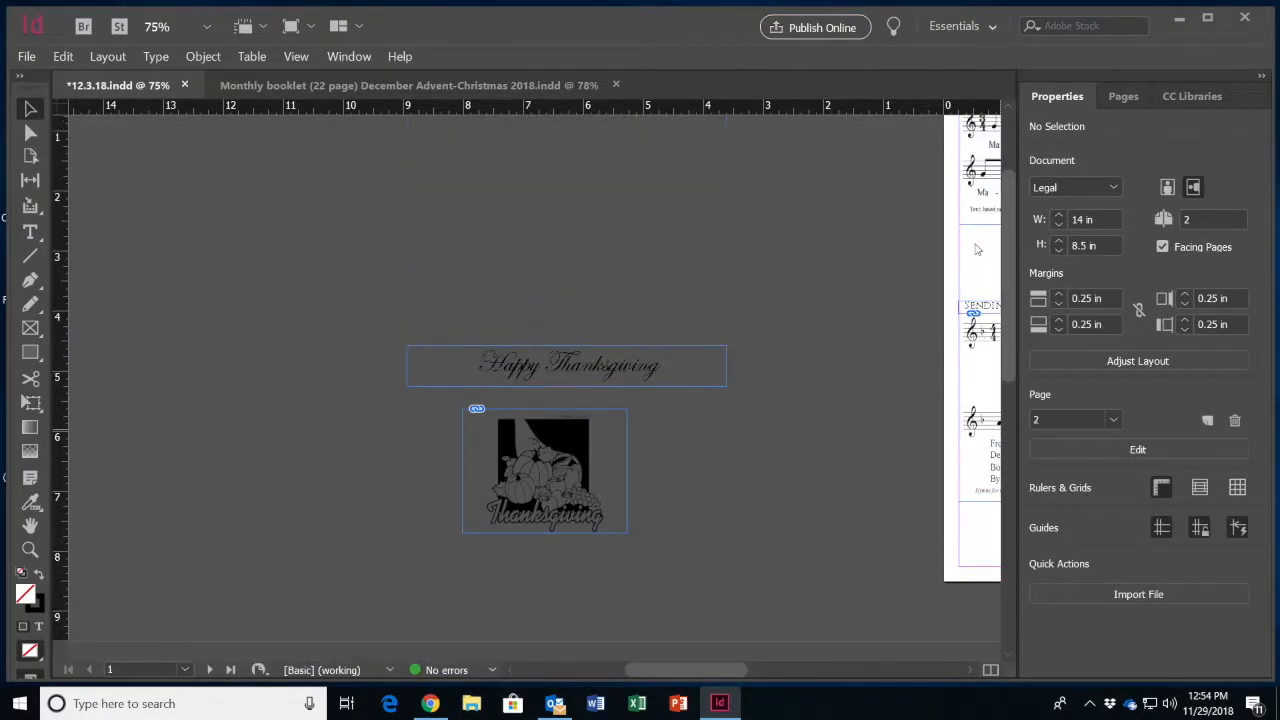
pyautogui.moveTo(647, 668); pyautogui.dragTo(757, 672)
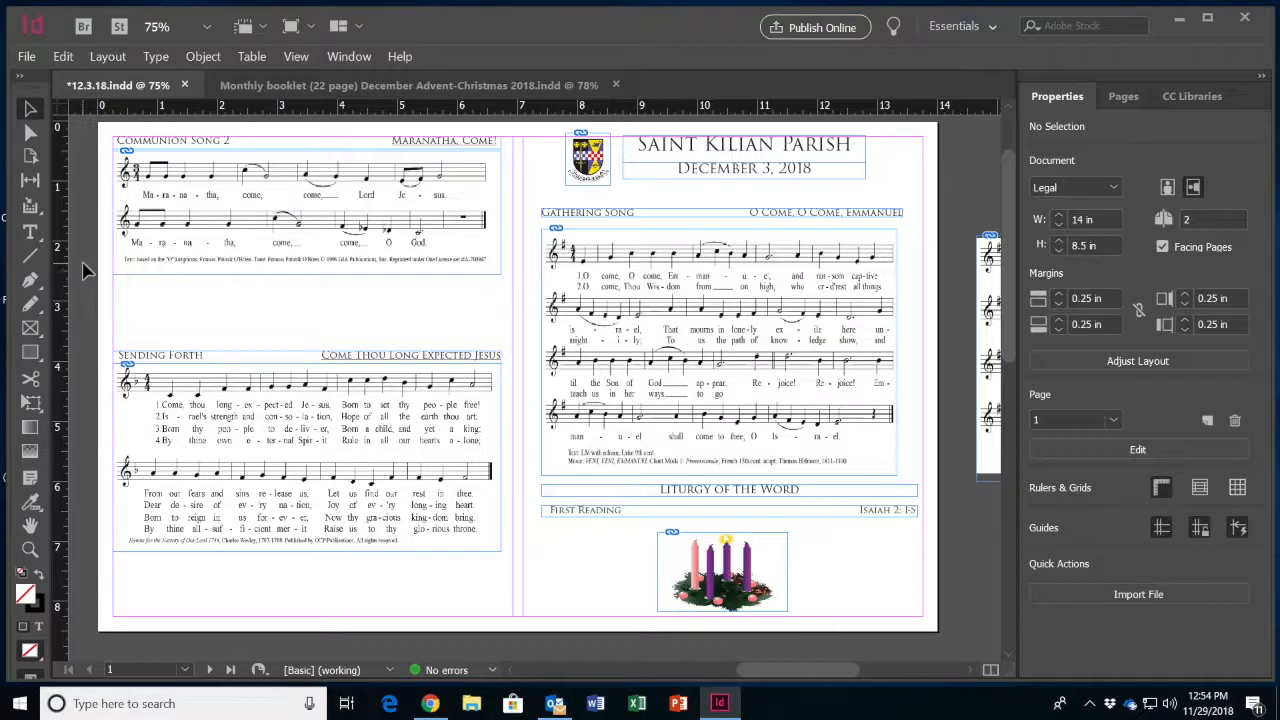
# Start printing the worship aid, set the number of copies to 1, and open the printer setup.
pyautogui.click(27, 59)
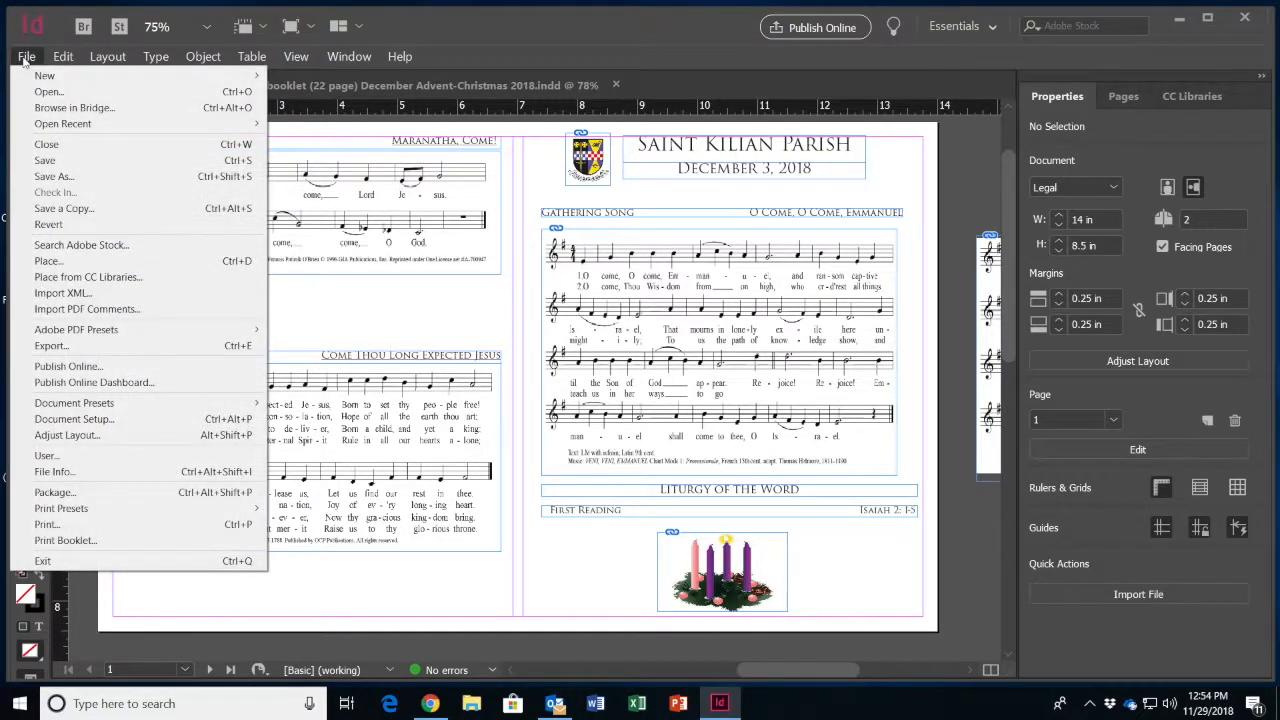
pyautogui.click(50, 526)
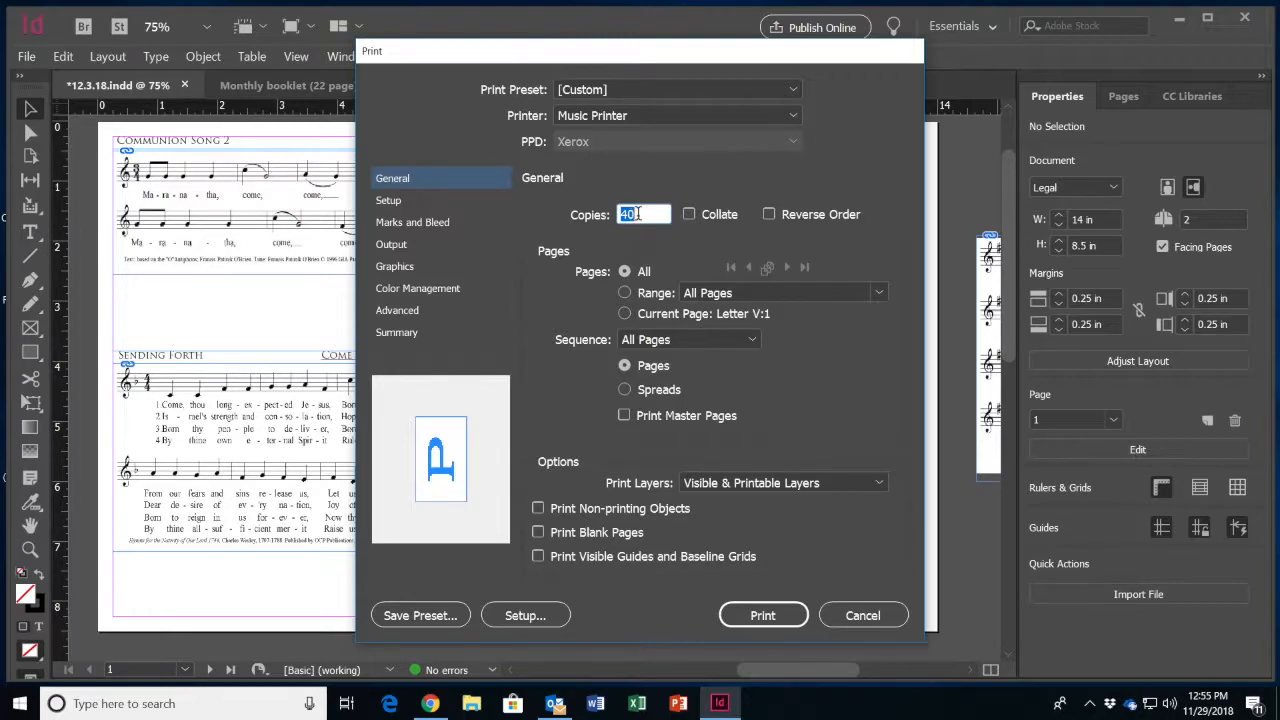
pyautogui.write('1')
pyautogui.click(535, 616)
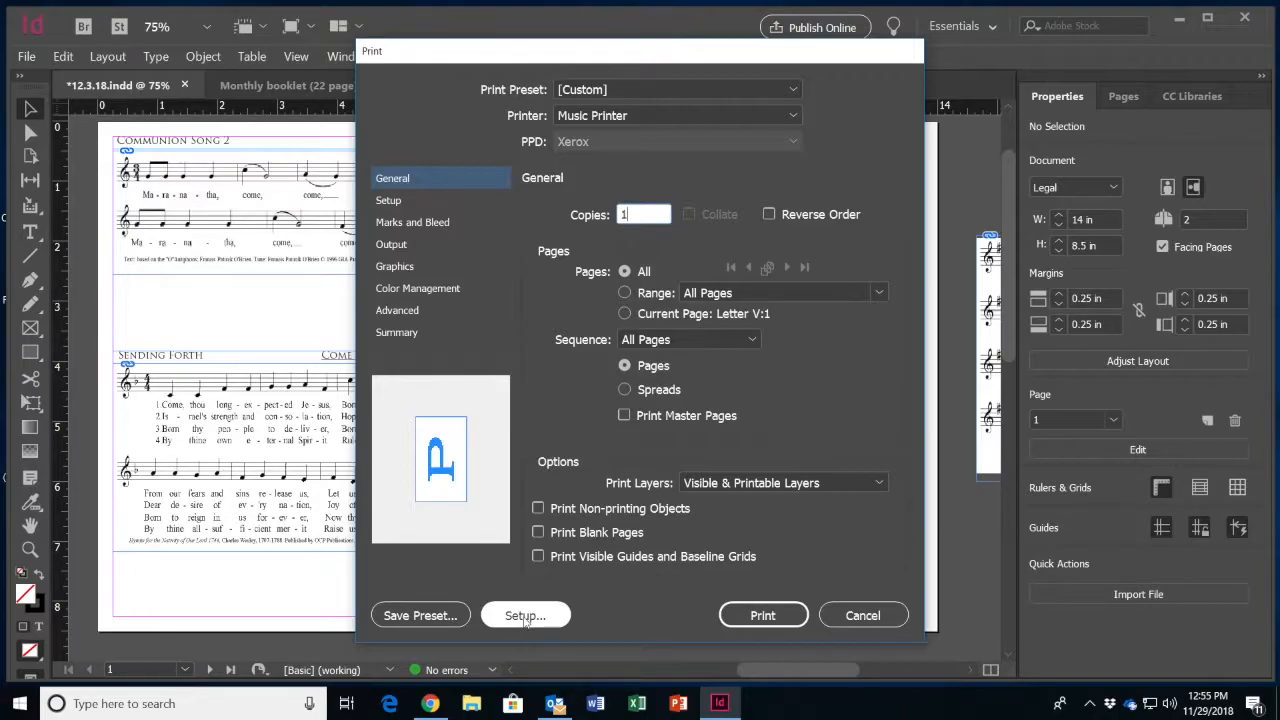
pyautogui.click(800, 384)
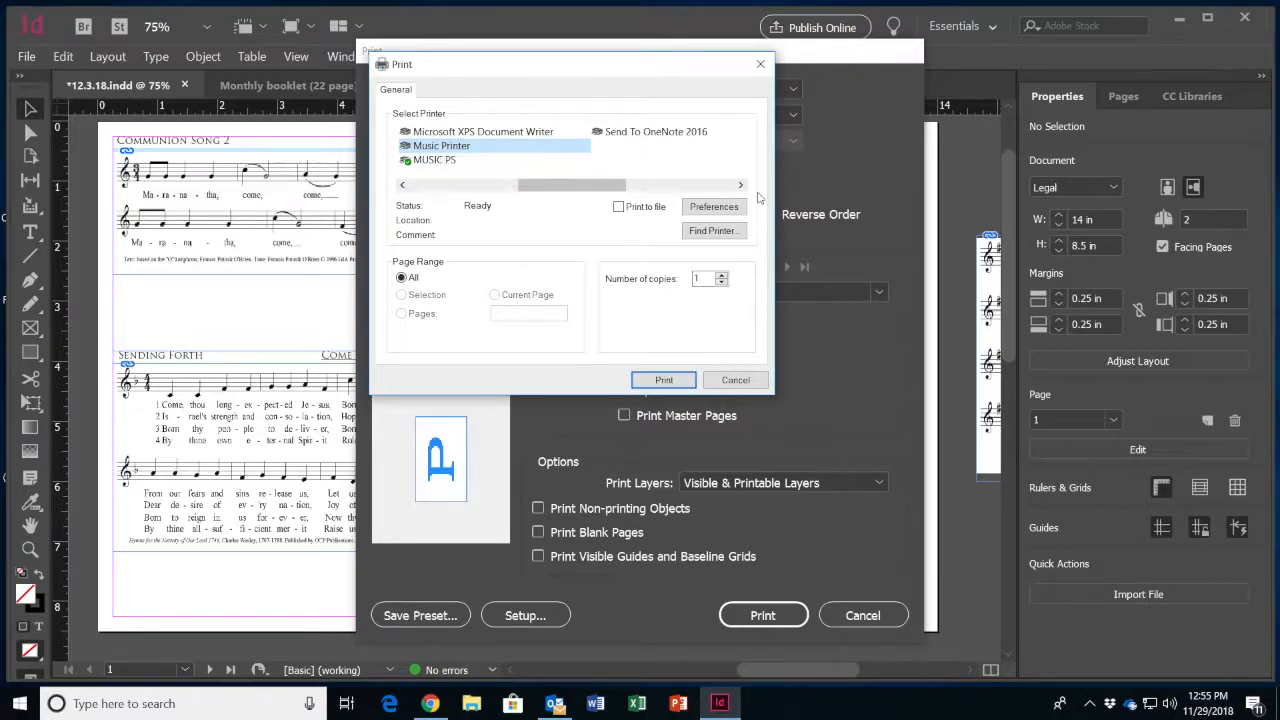
# In the Music Printer's preferences, check the paper options and choose 2-Sided Print, Flip on Short Edge.
pyautogui.click(714, 208)
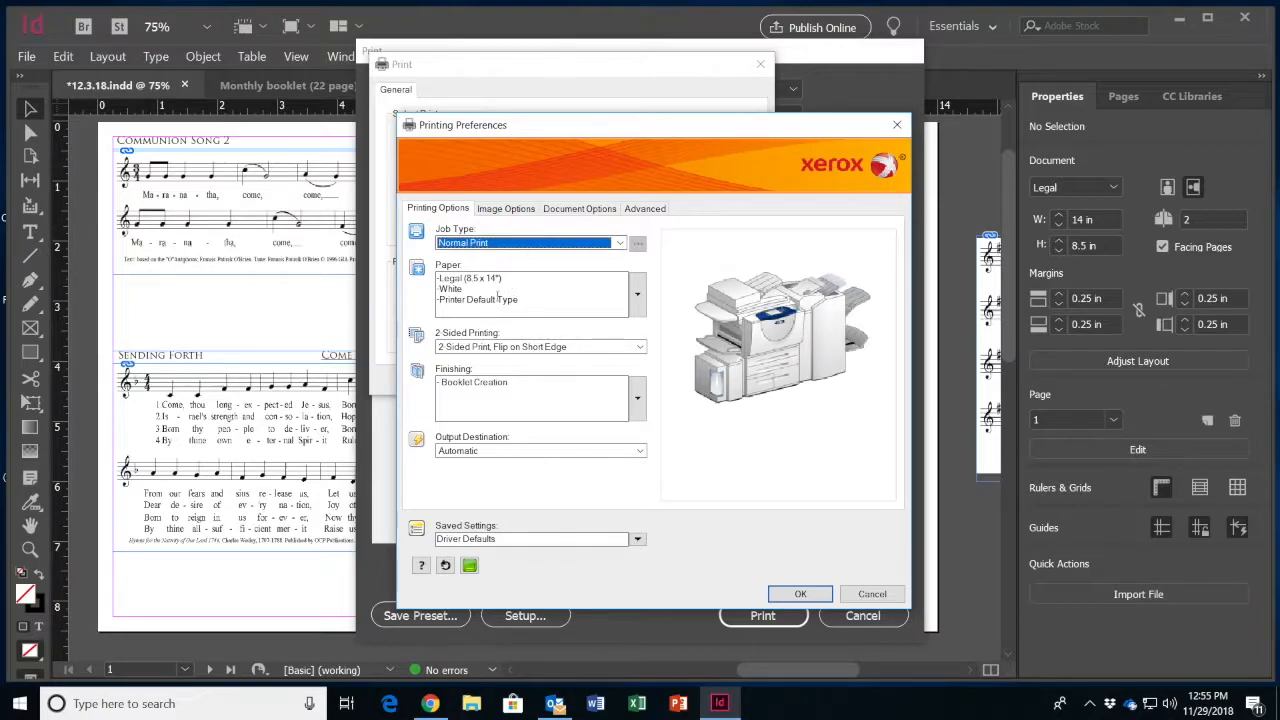
pyautogui.click(636, 294)
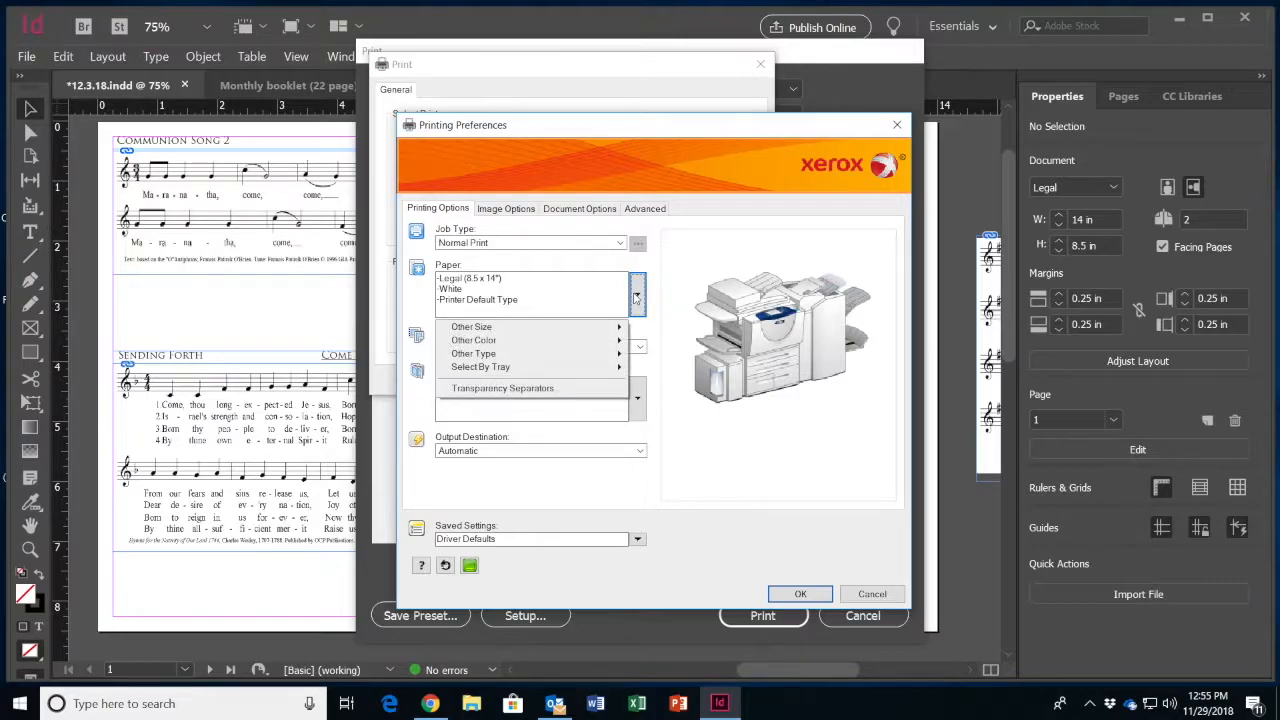
pyautogui.click(669, 295)
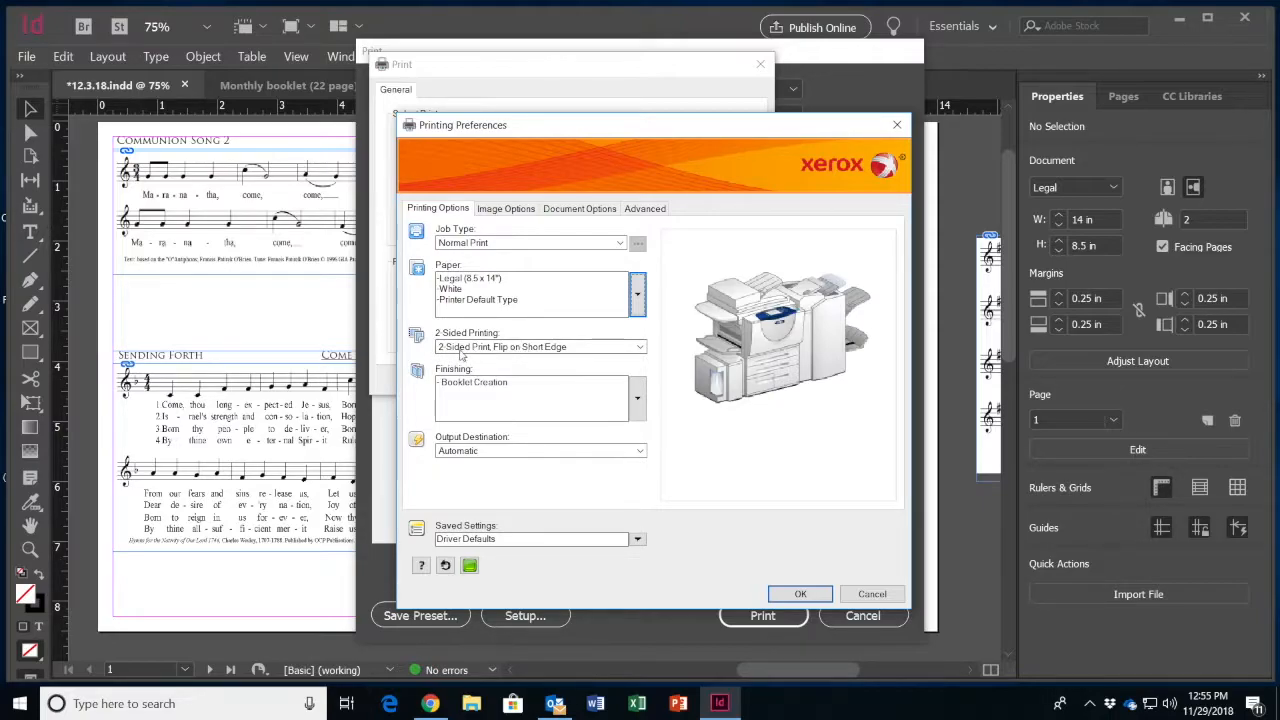
pyautogui.click(640, 348)
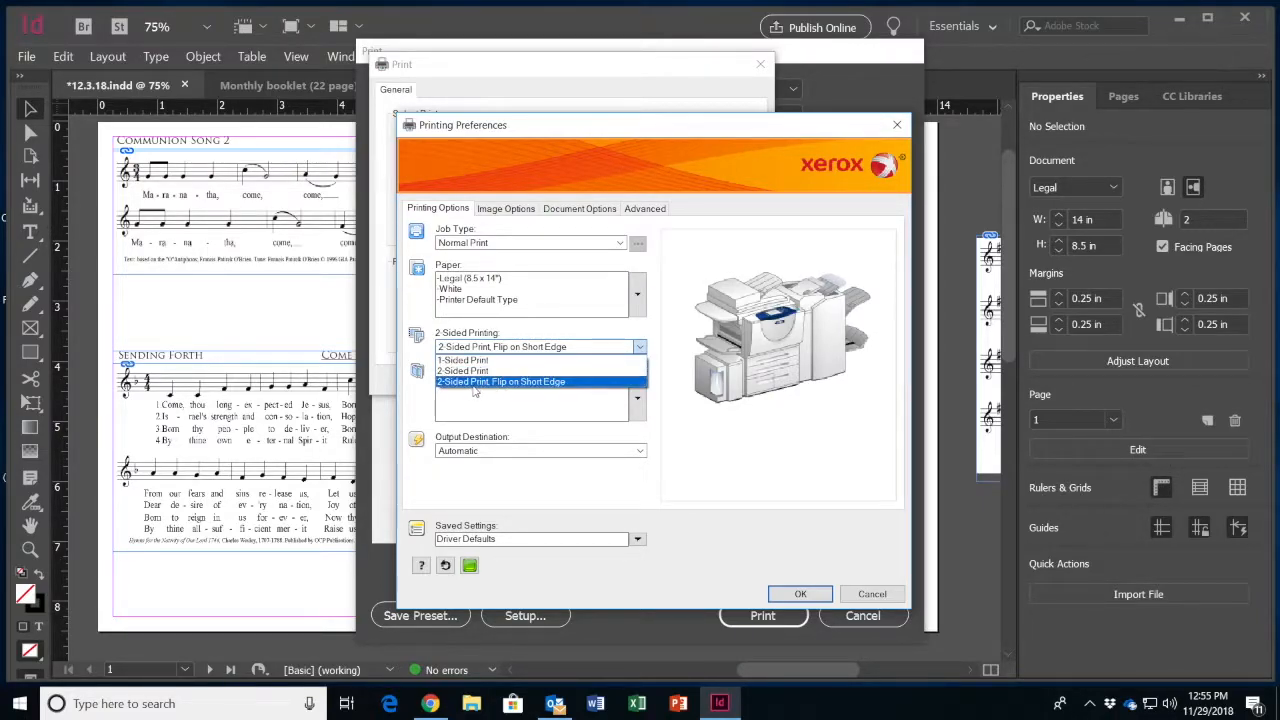
pyautogui.click(533, 383)
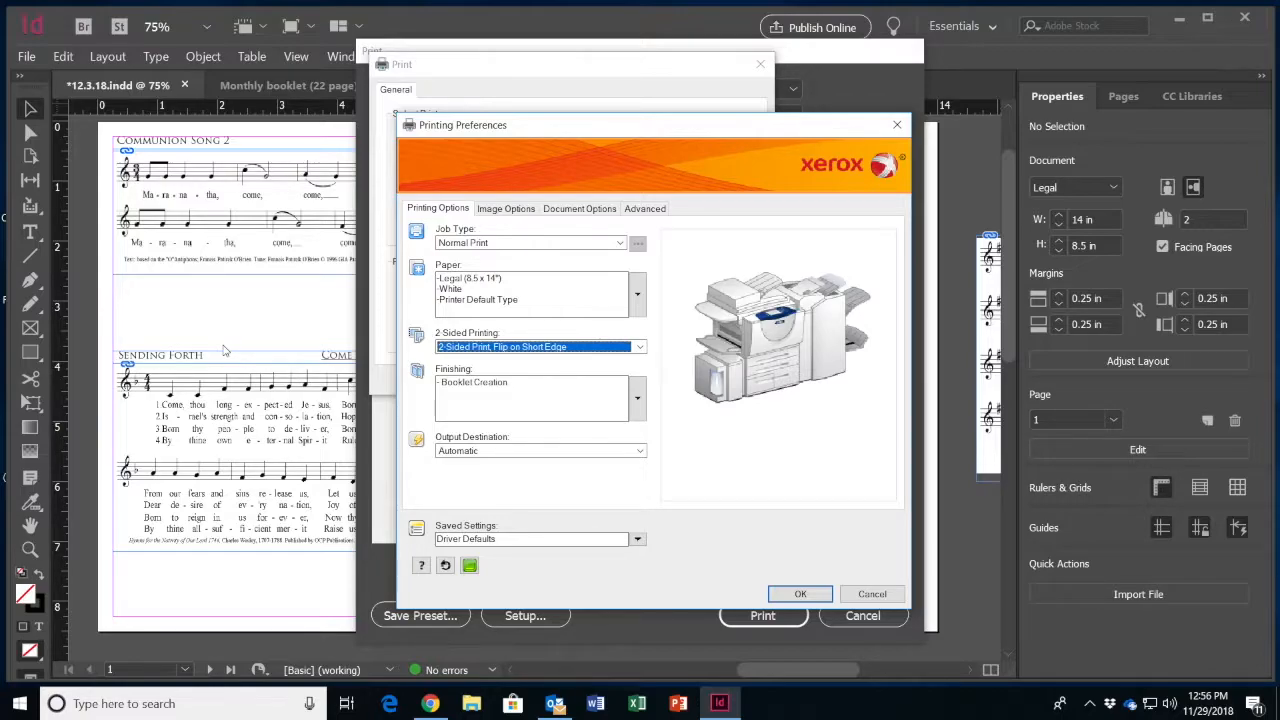
# Accept Booklet Creation finishing with Booklet Fold in the printer preferences, and leave the print setup without printing.
pyautogui.click(637, 400)
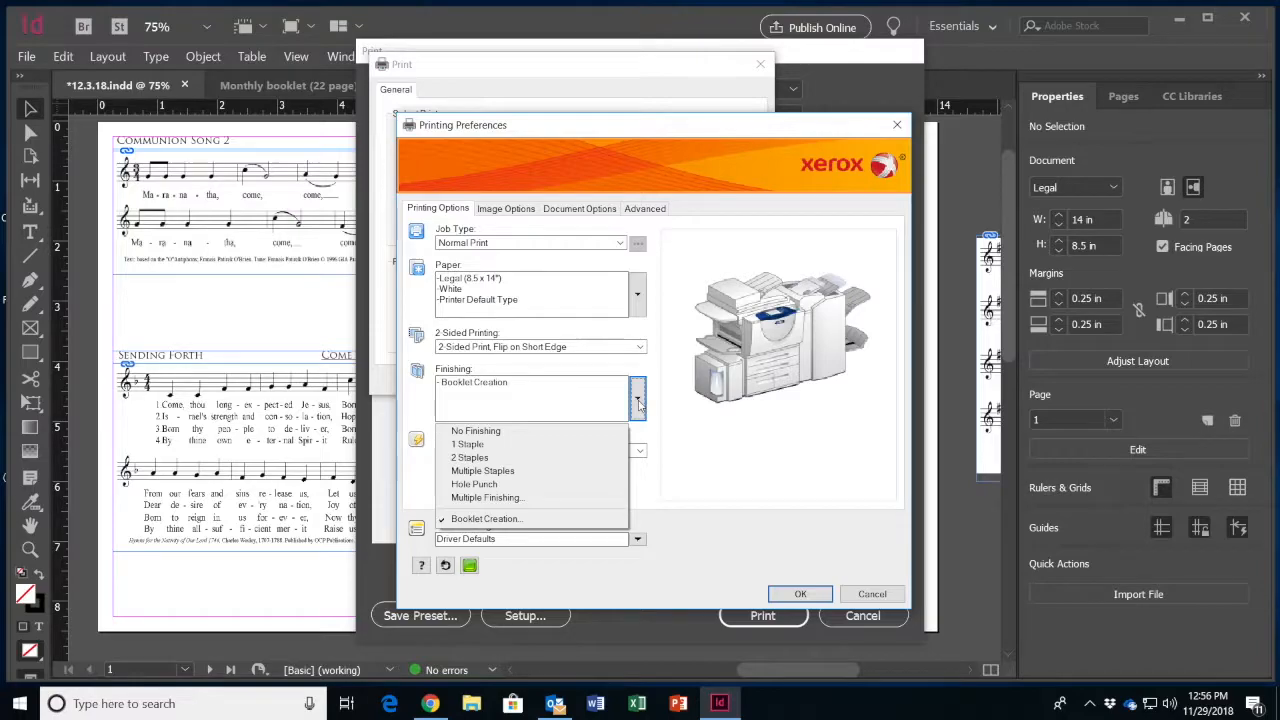
pyautogui.click(472, 519)
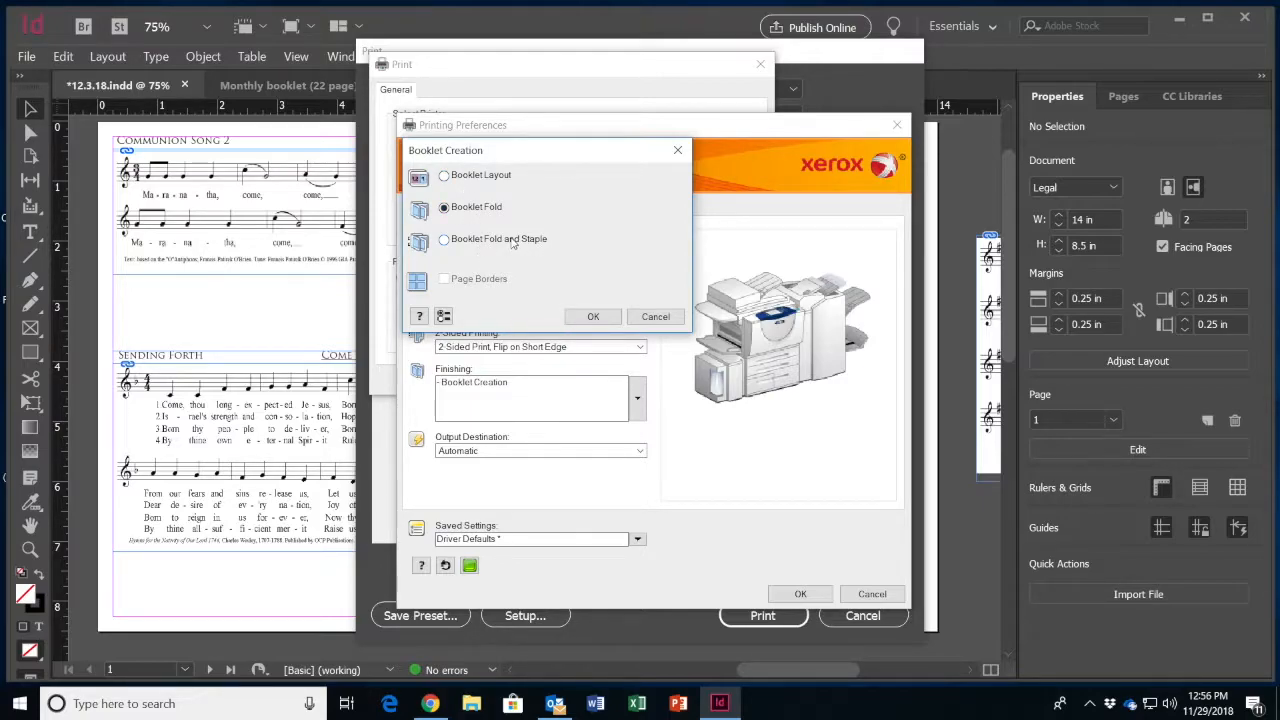
pyautogui.click(591, 316)
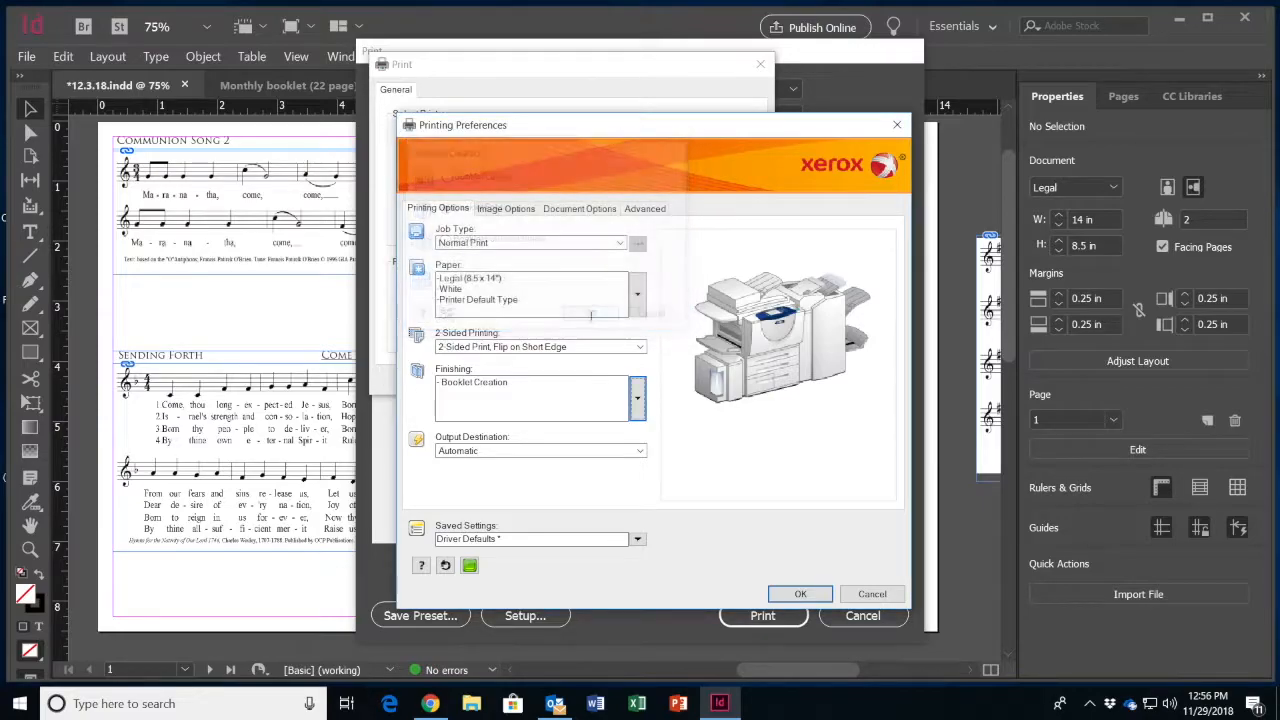
pyautogui.click(797, 595)
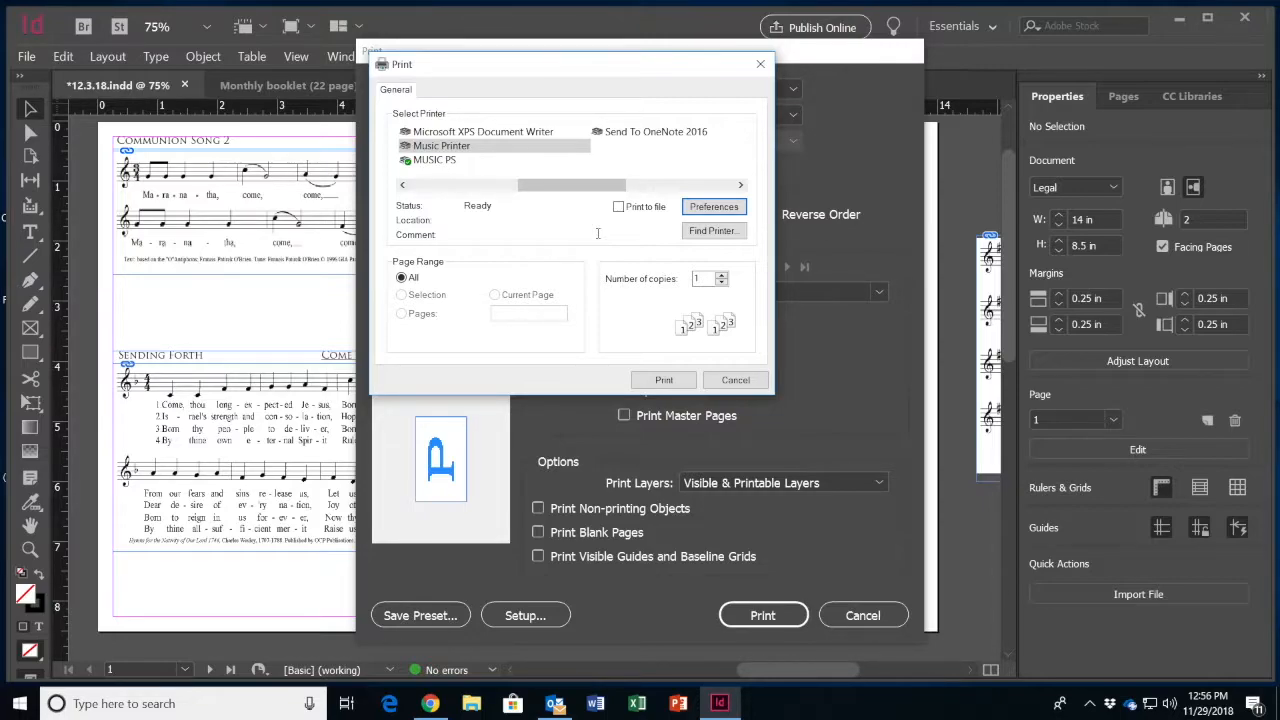
pyautogui.click(664, 379)
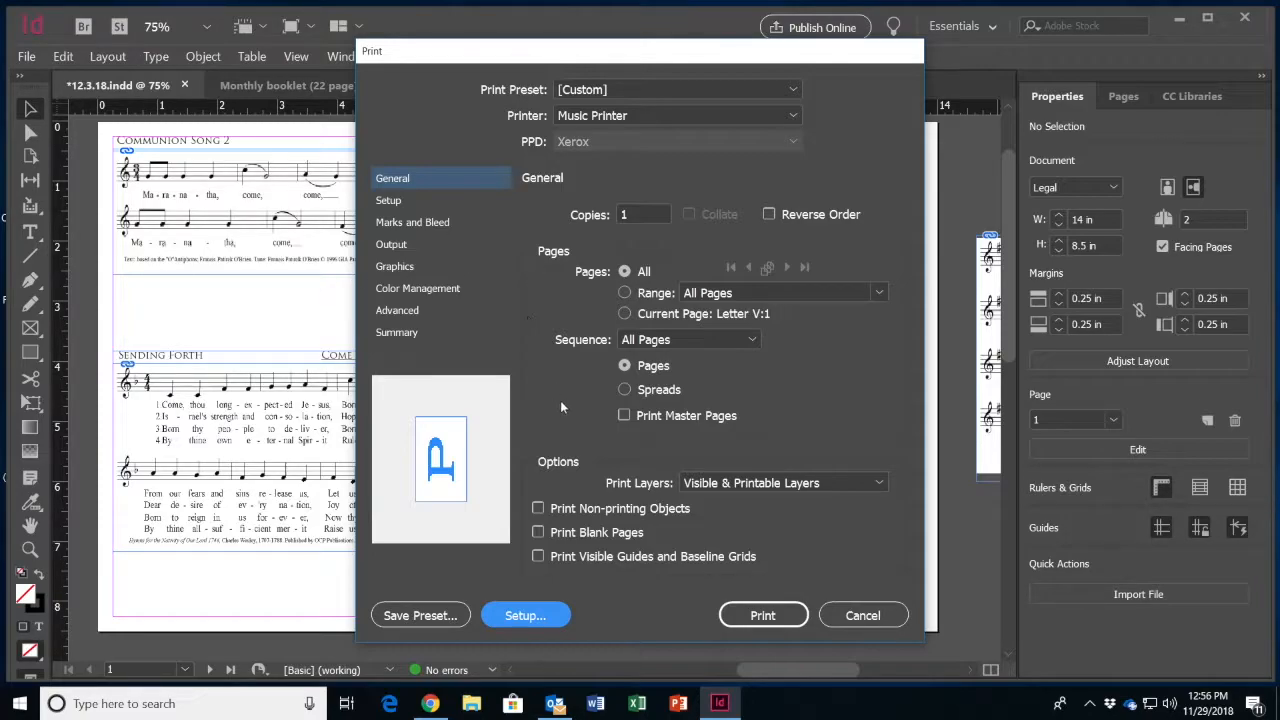
pyautogui.click(848, 607)
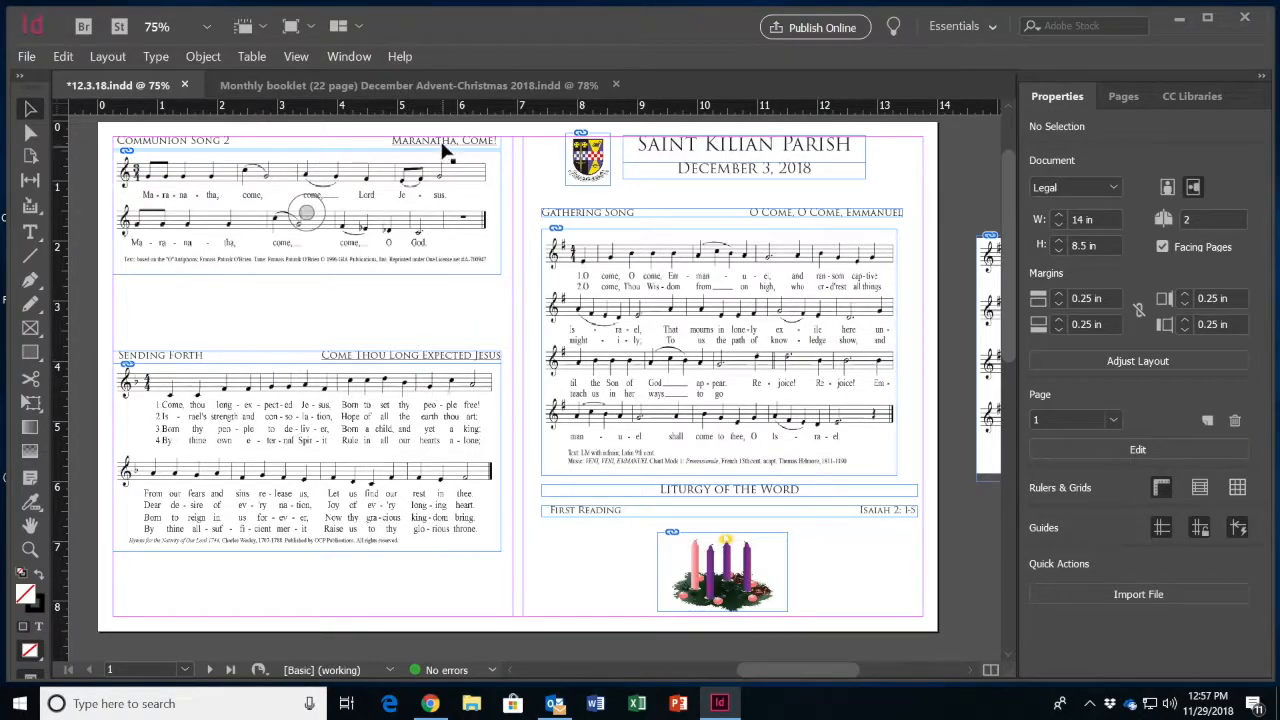
# Switch to the Monthly booklet document and examine its cover and the table of contents spread.
pyautogui.click(247, 88)
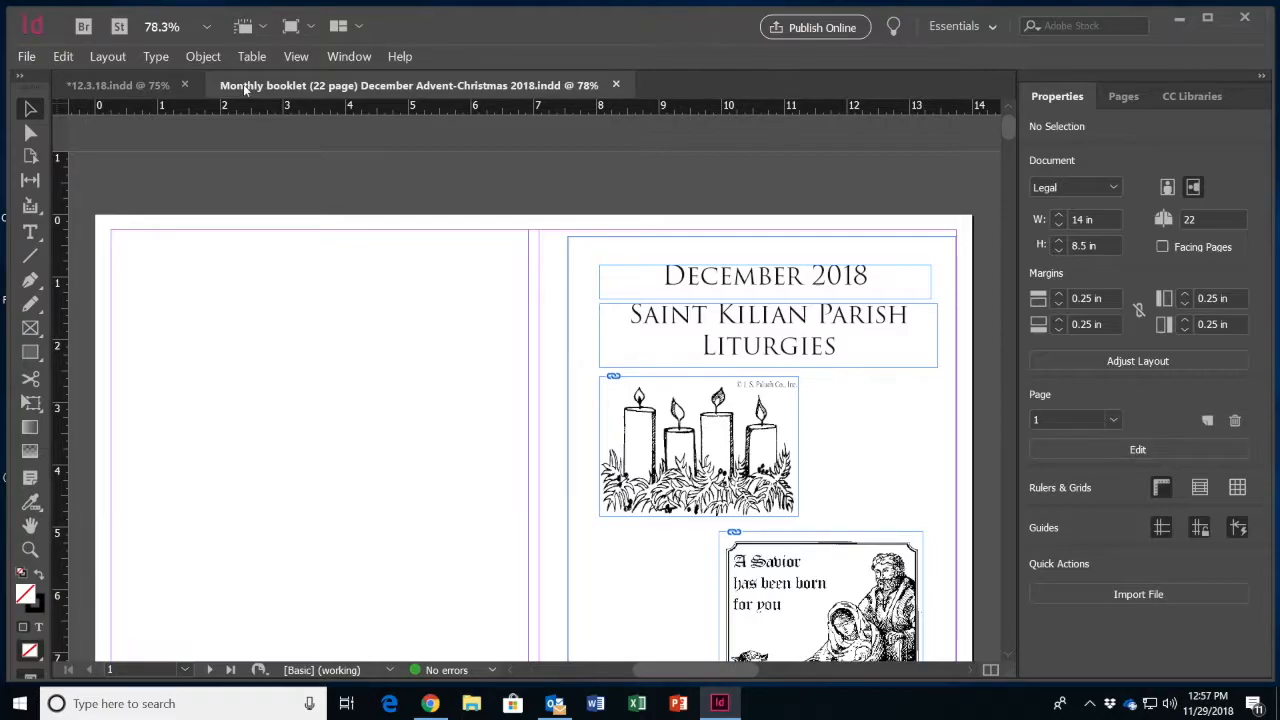
pyautogui.moveTo(1011, 128)
pyautogui.mouseDown()
pyautogui.moveTo(1014, 159)
pyautogui.moveTo(1009, 133)
pyautogui.mouseUp()
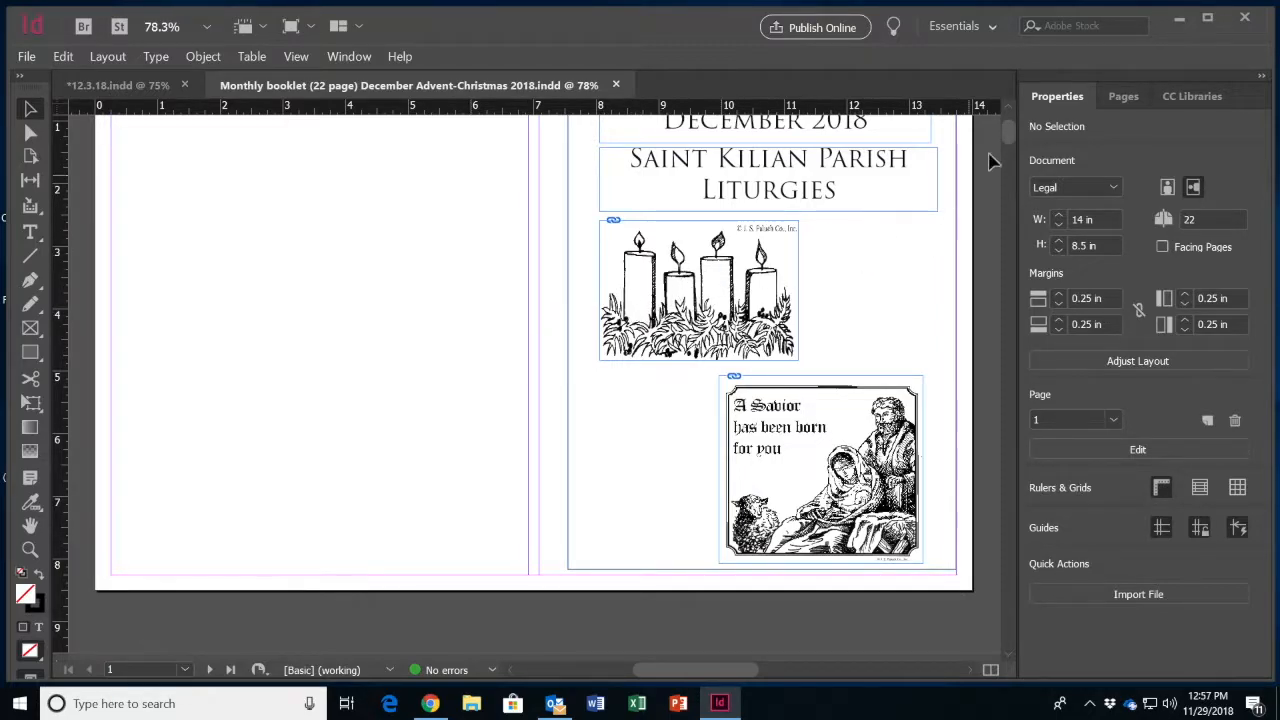
pyautogui.moveTo(1010, 130); pyautogui.dragTo(1010, 152)
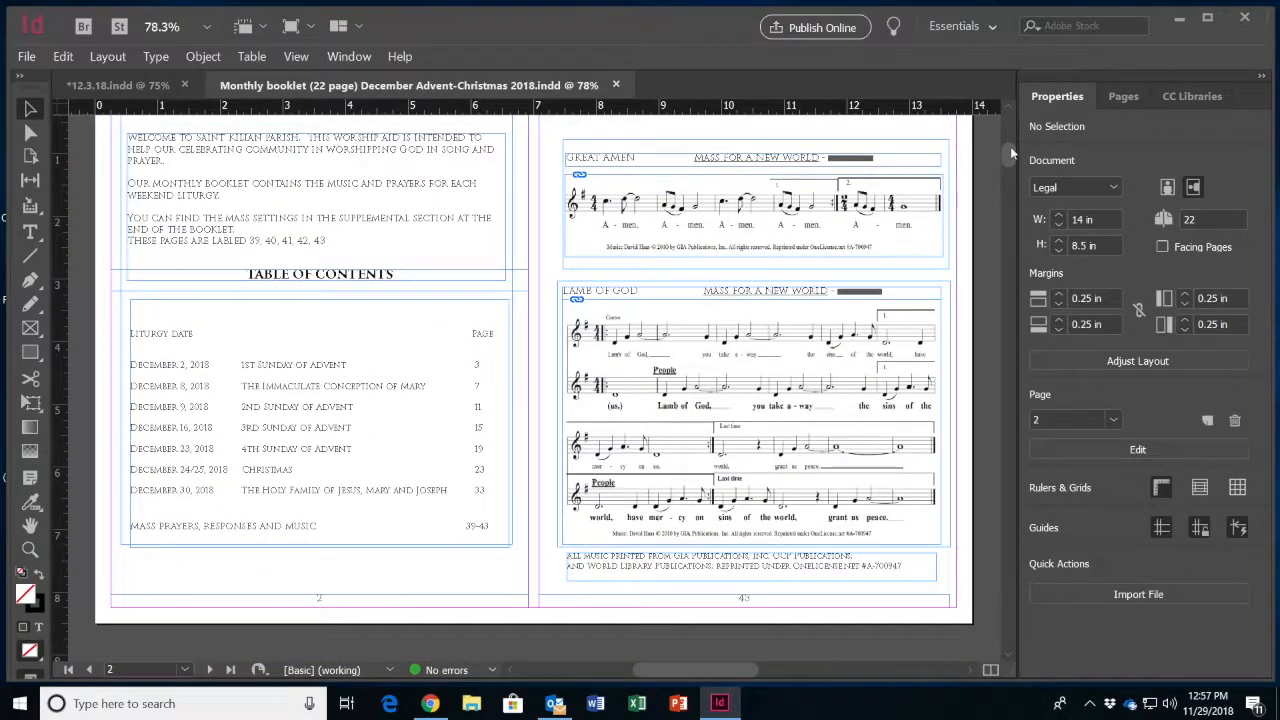
pyautogui.scroll(-1, 1010, 152)
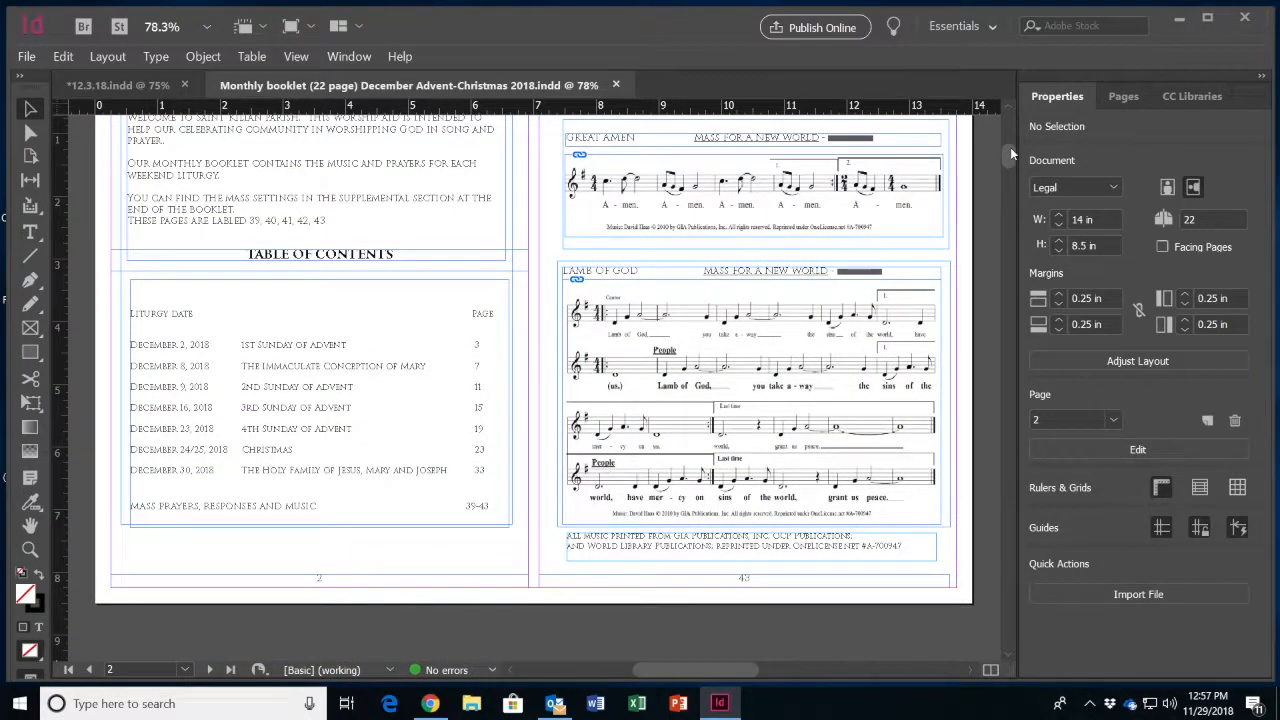
pyautogui.scroll(-1, 1010, 147)
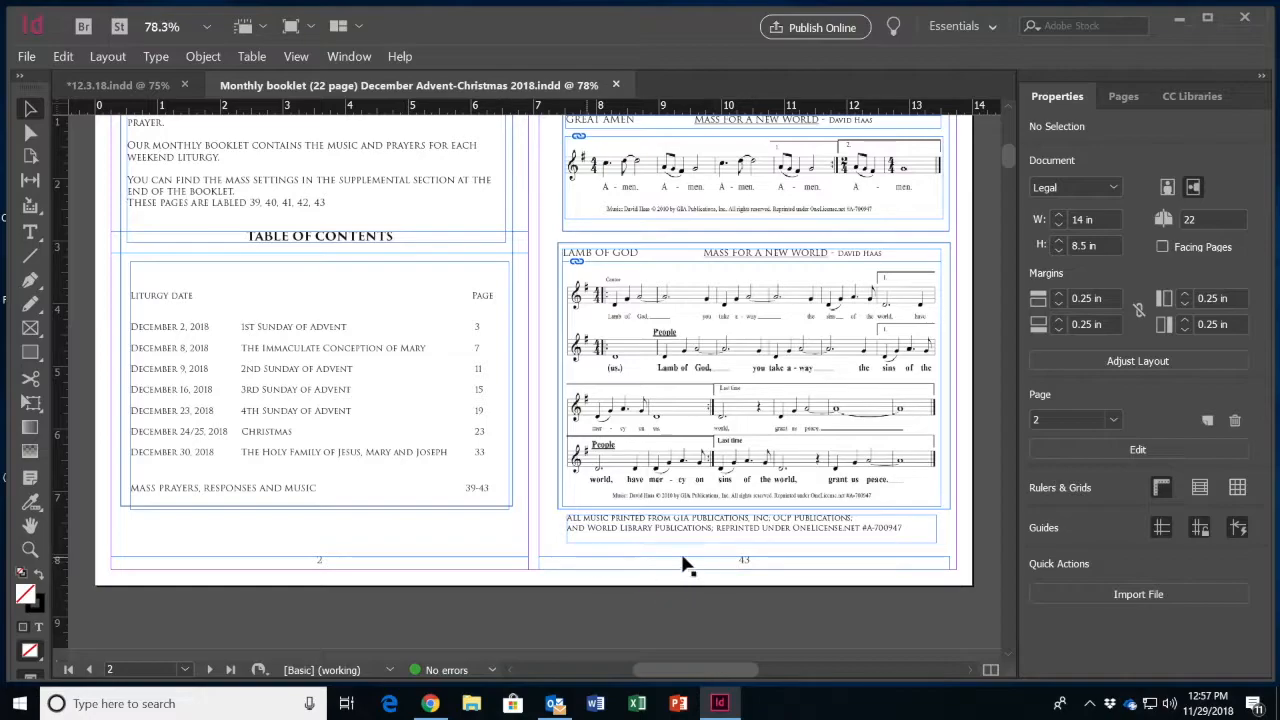
pyautogui.scroll(1, 1009, 156)
pyautogui.scroll(10, 1008, 155)
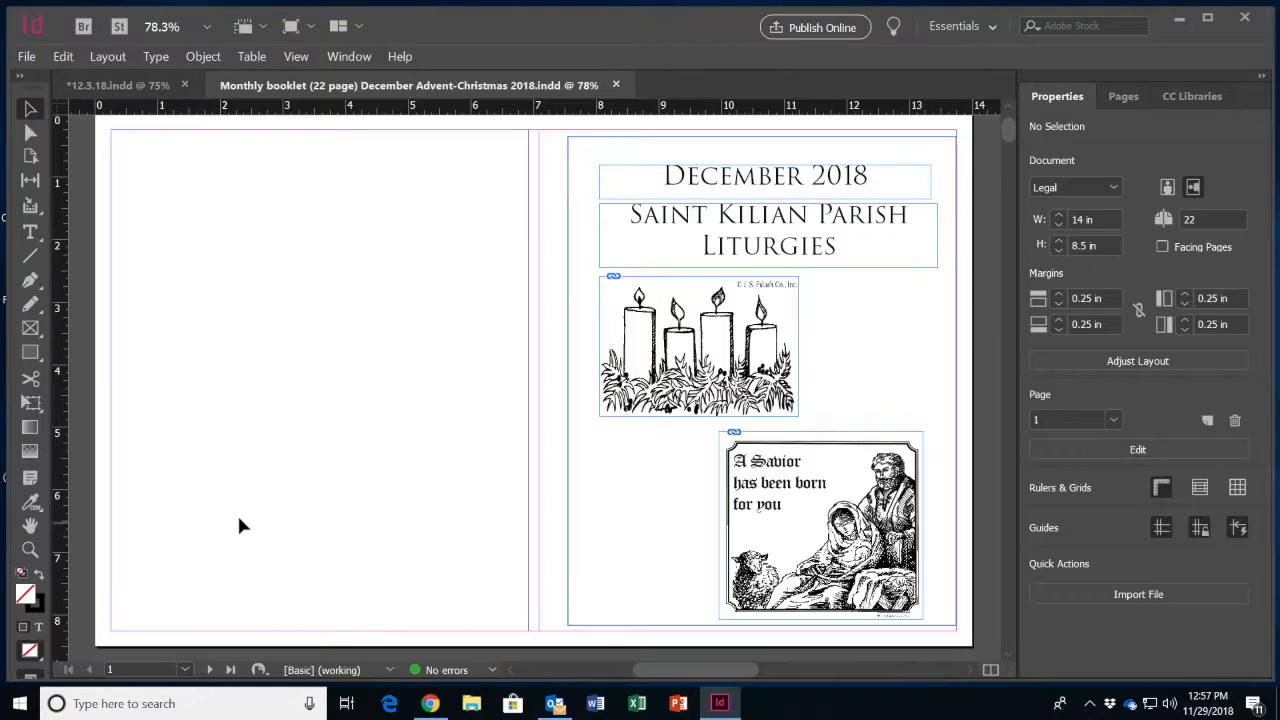
# Examine how the pages are paired on the monthly booklet's spreads through pages 22 and 23, and return to the cover.
pyautogui.moveTo(1009, 130); pyautogui.dragTo(1010, 158)
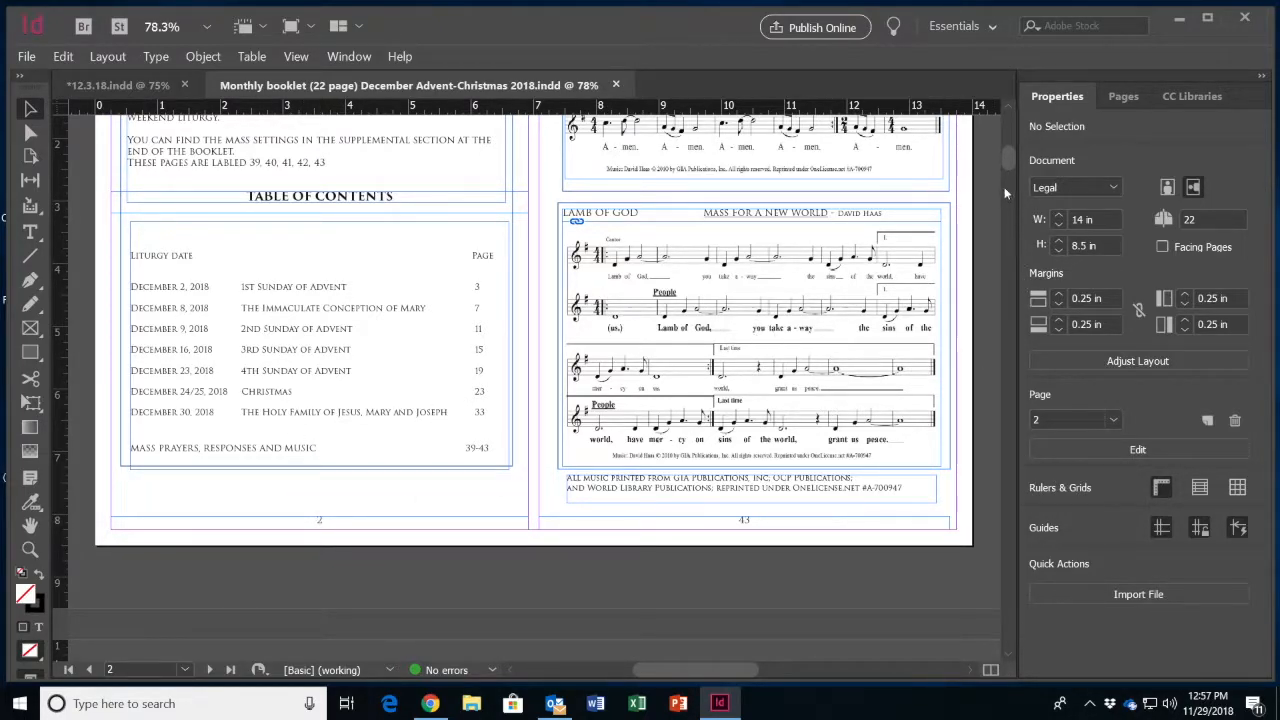
pyautogui.moveTo(1006, 163); pyautogui.dragTo(1008, 184)
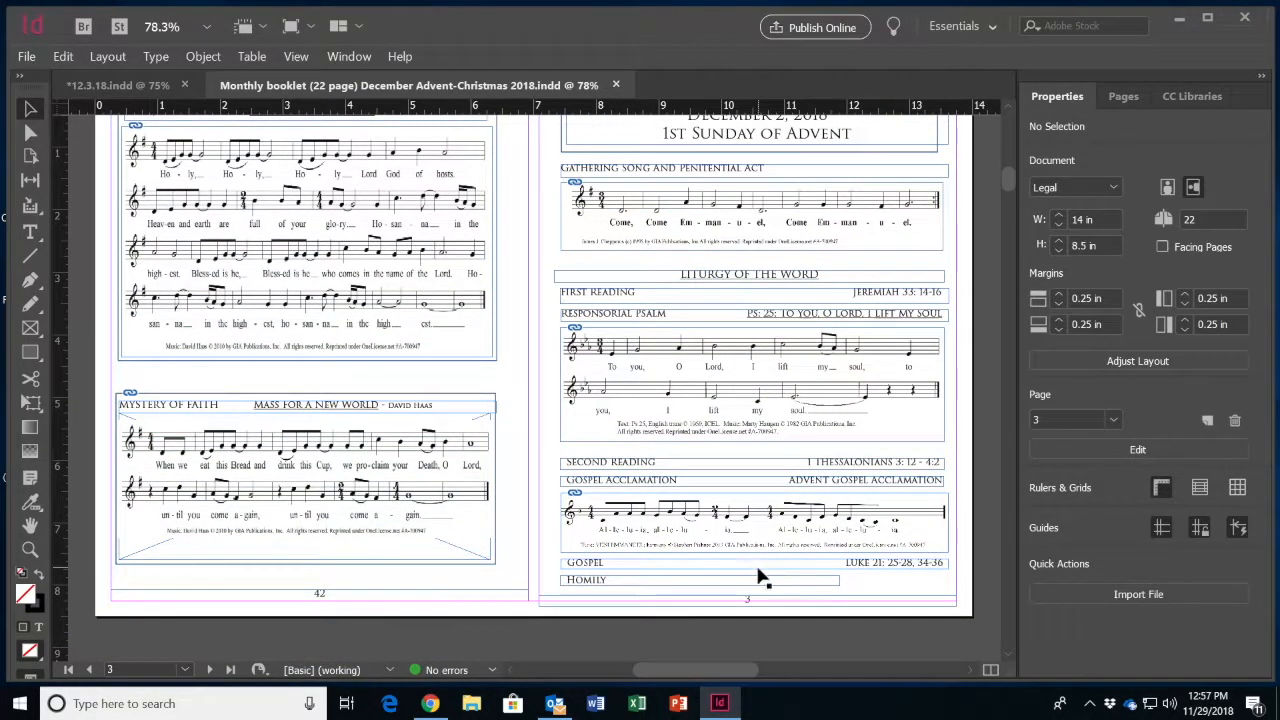
pyautogui.moveTo(1008, 186); pyautogui.dragTo(1013, 628)
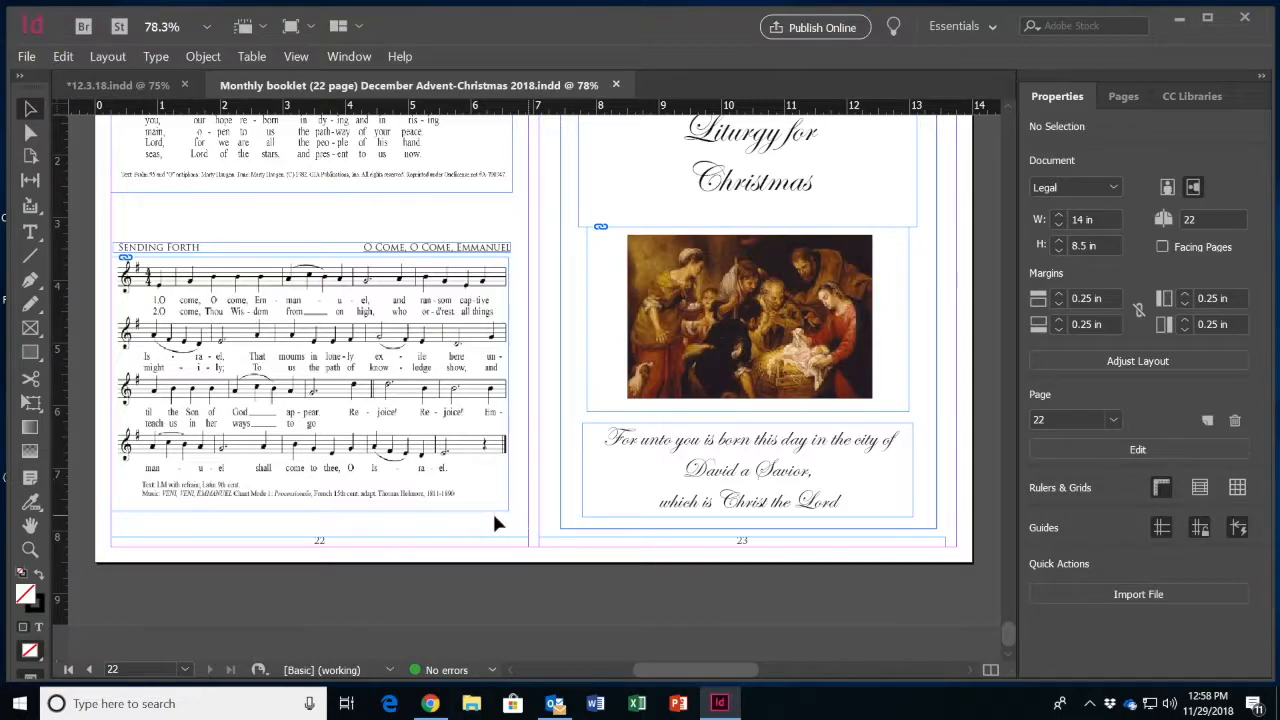
pyautogui.moveTo(1012, 632); pyautogui.dragTo(1010, 603)
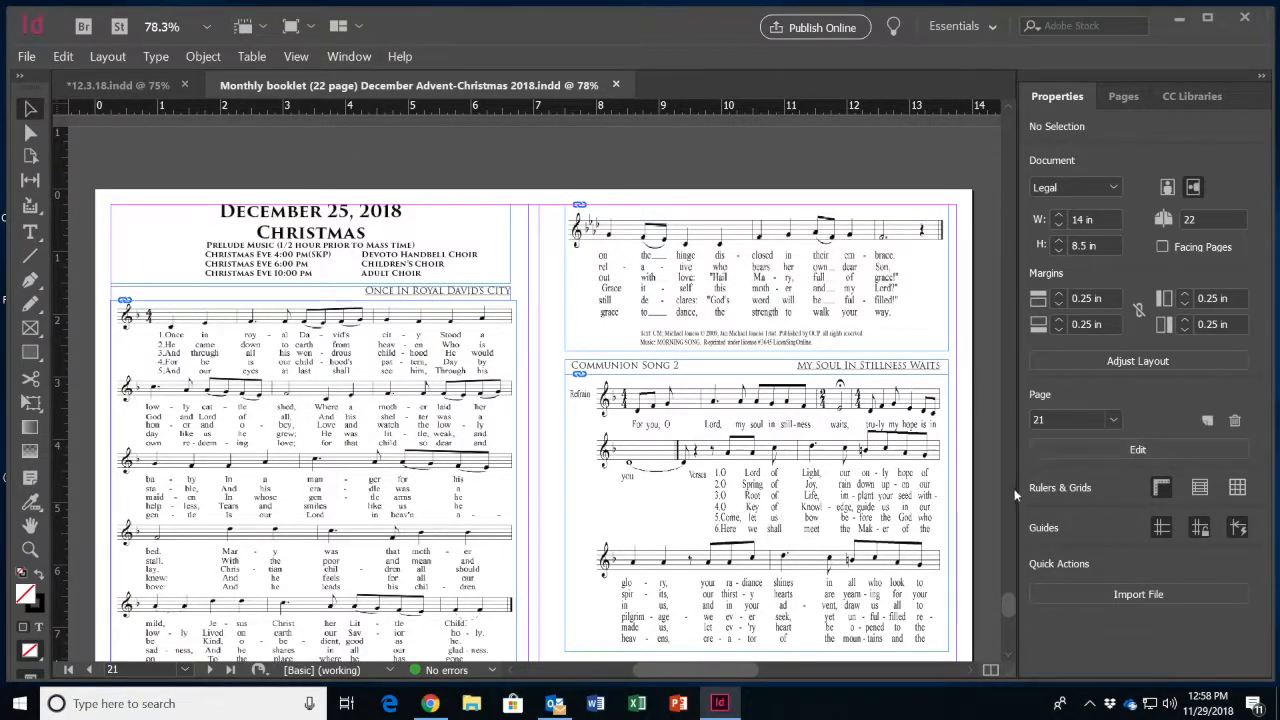
pyautogui.moveTo(1008, 598); pyautogui.dragTo(1008, 543)
pyautogui.moveTo(1016, 423); pyautogui.dragTo(1002, 119)
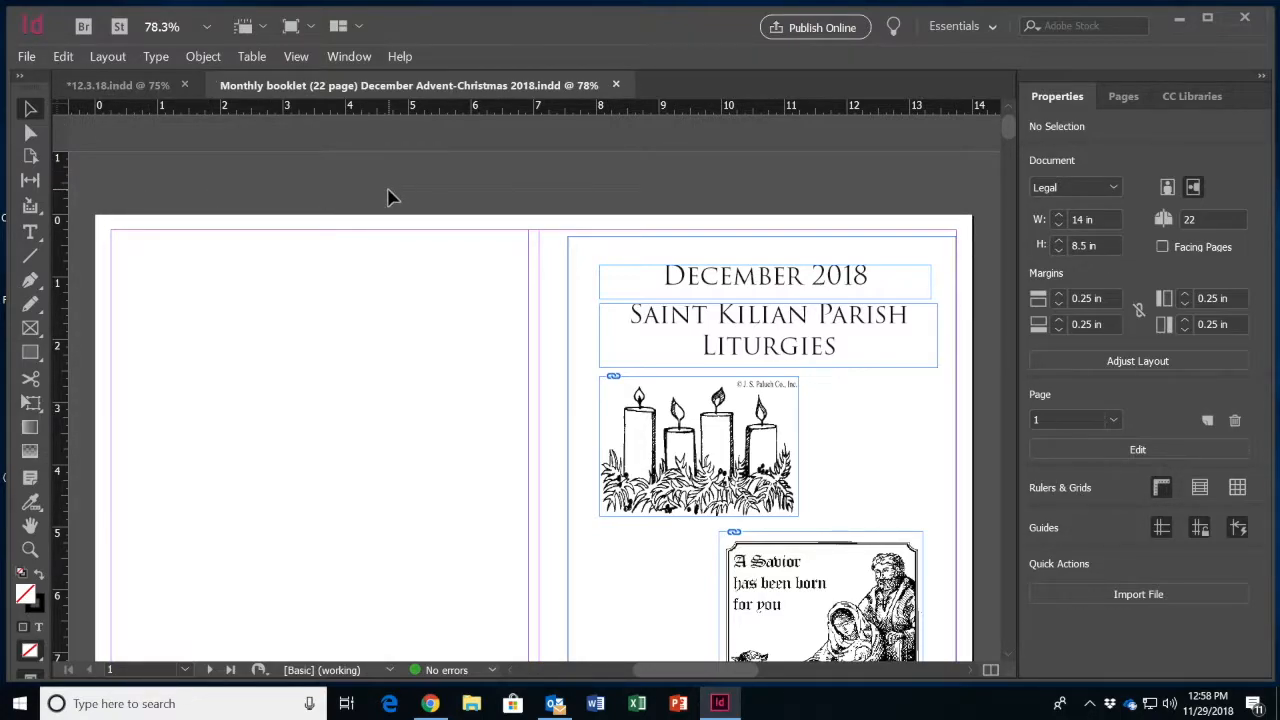
# Start setting up a new document and set its measurement units to inches.
pyautogui.click(27, 57)
pyautogui.moveTo(38, 76)
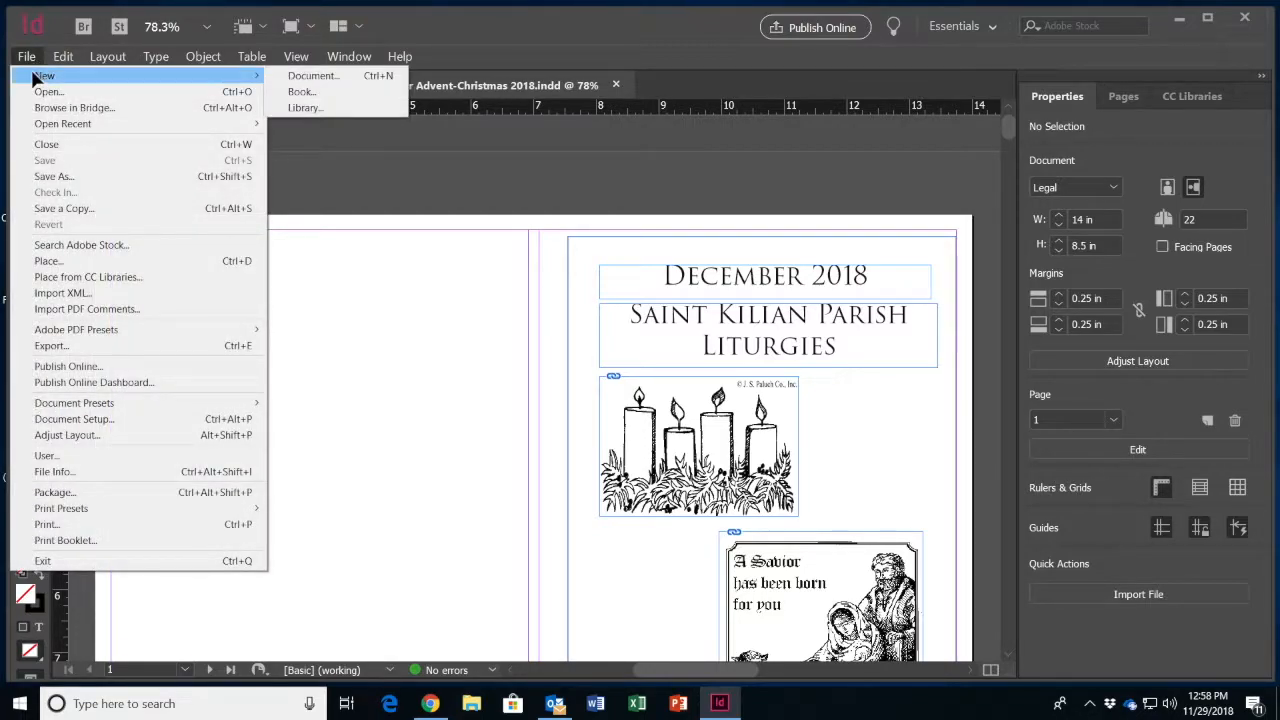
pyautogui.click(307, 77)
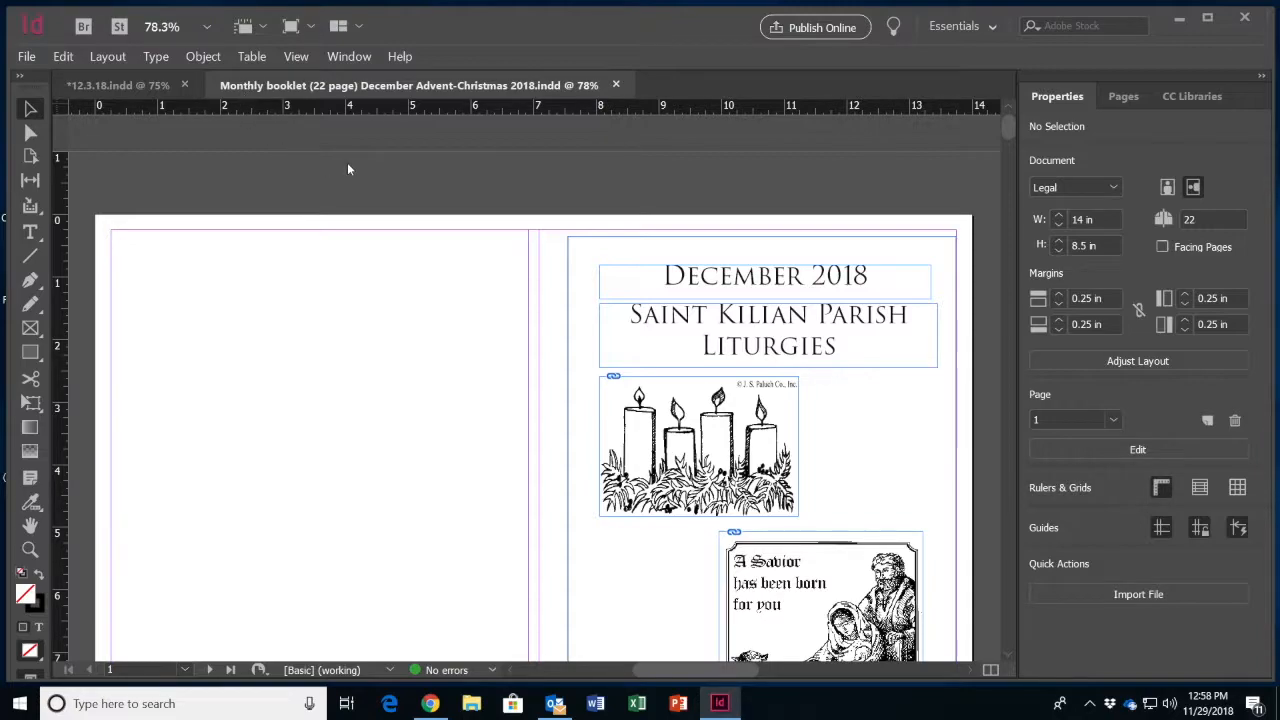
pyautogui.hotkey('ctrl', 'n')
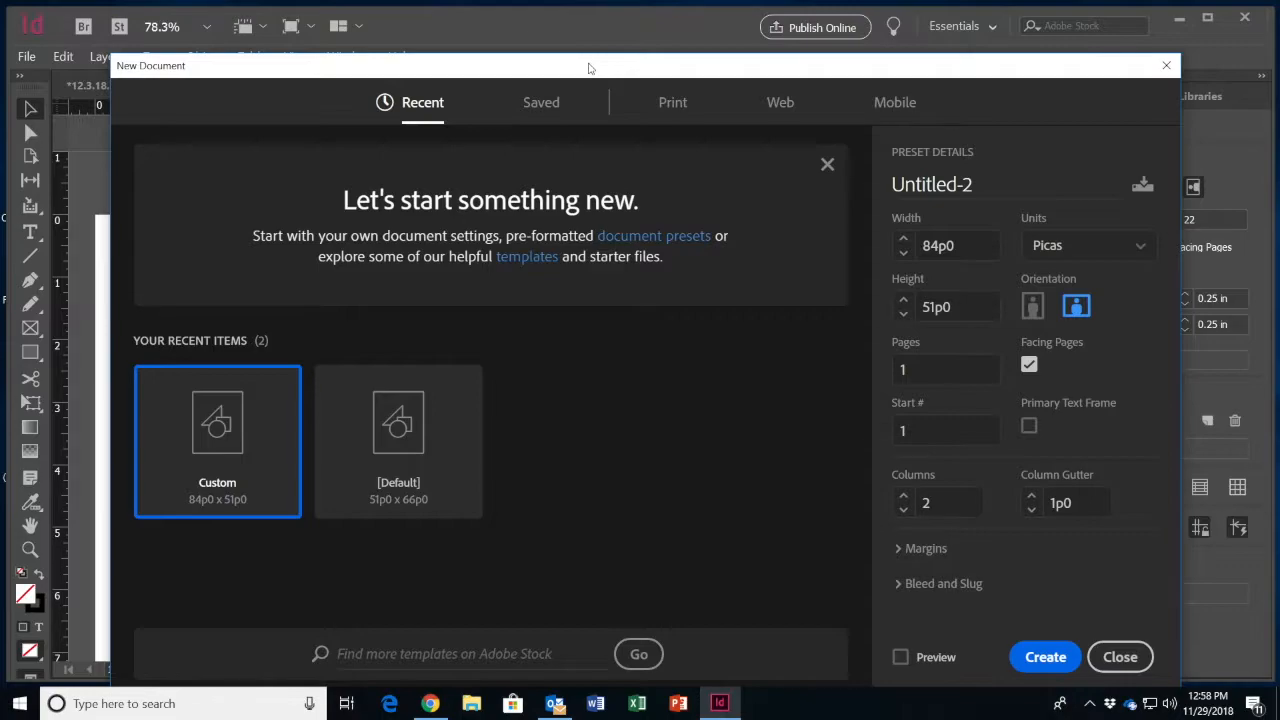
pyautogui.moveTo(588, 68); pyautogui.dragTo(541, 63)
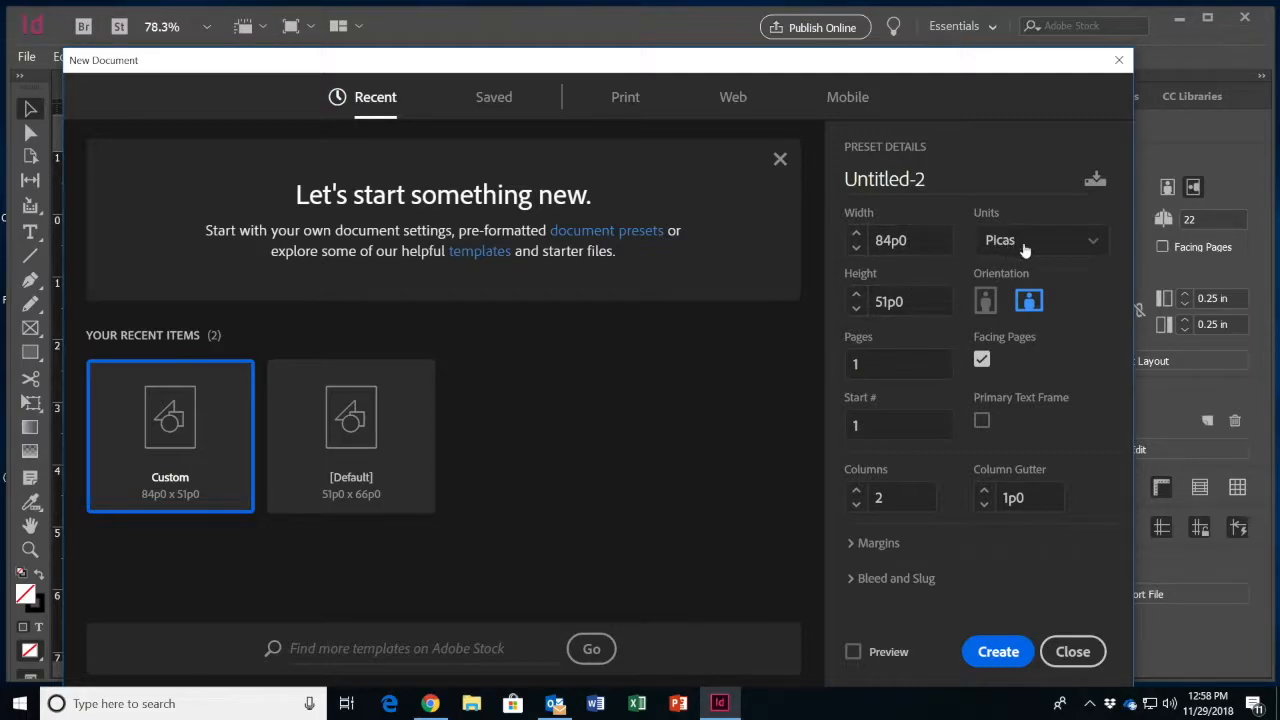
pyautogui.click(1095, 243)
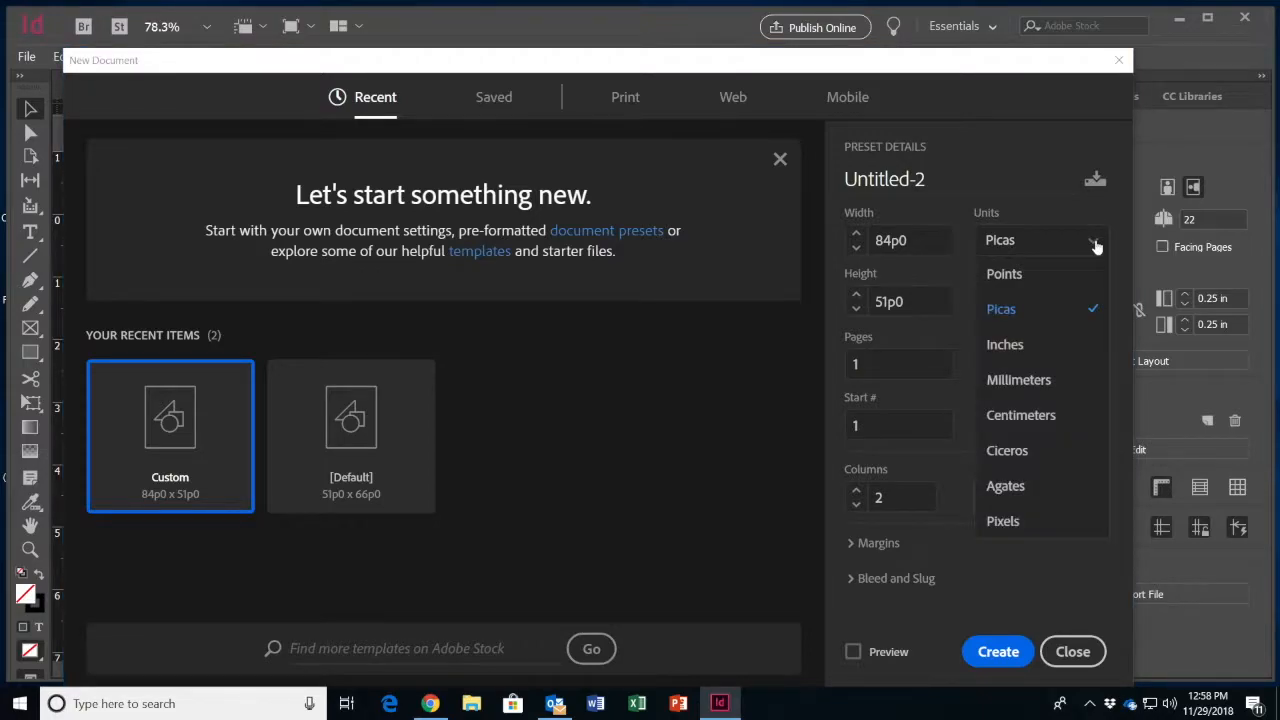
pyautogui.click(1020, 344)
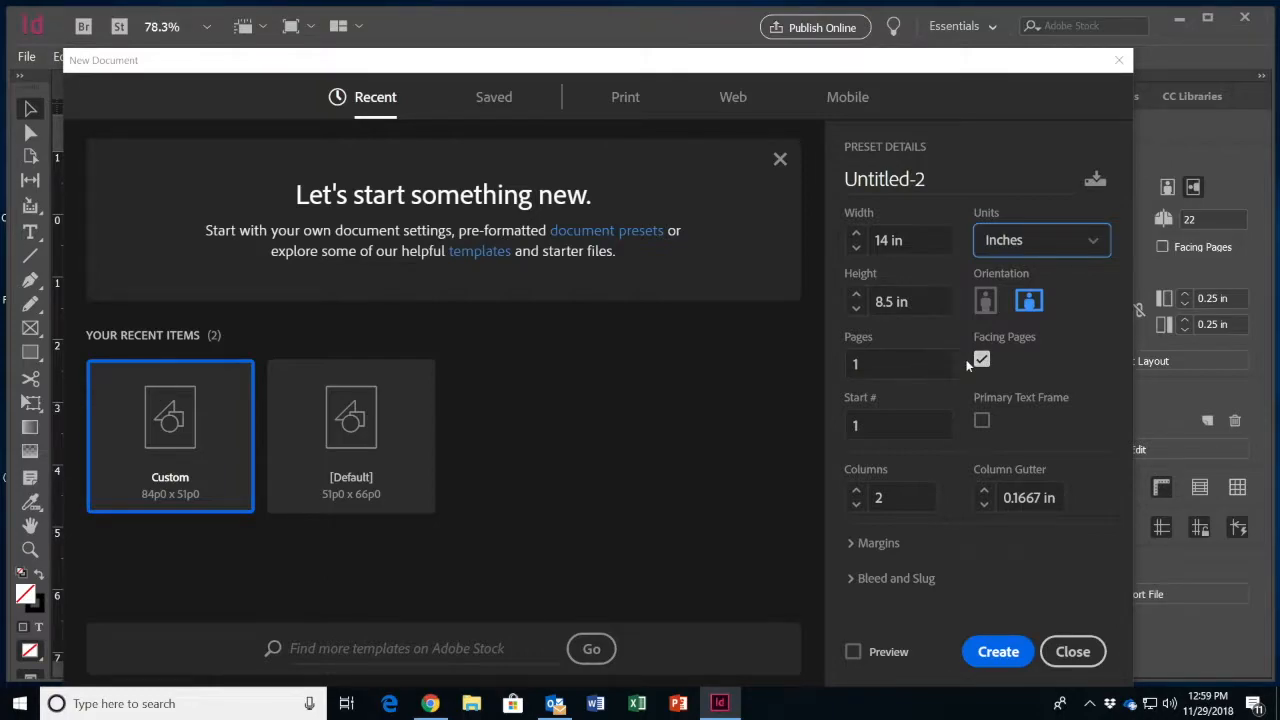
# Set the new document's number of columns to 1.
pyautogui.click(884, 497)
pyautogui.doubleClick(884, 497)
pyautogui.write('1')
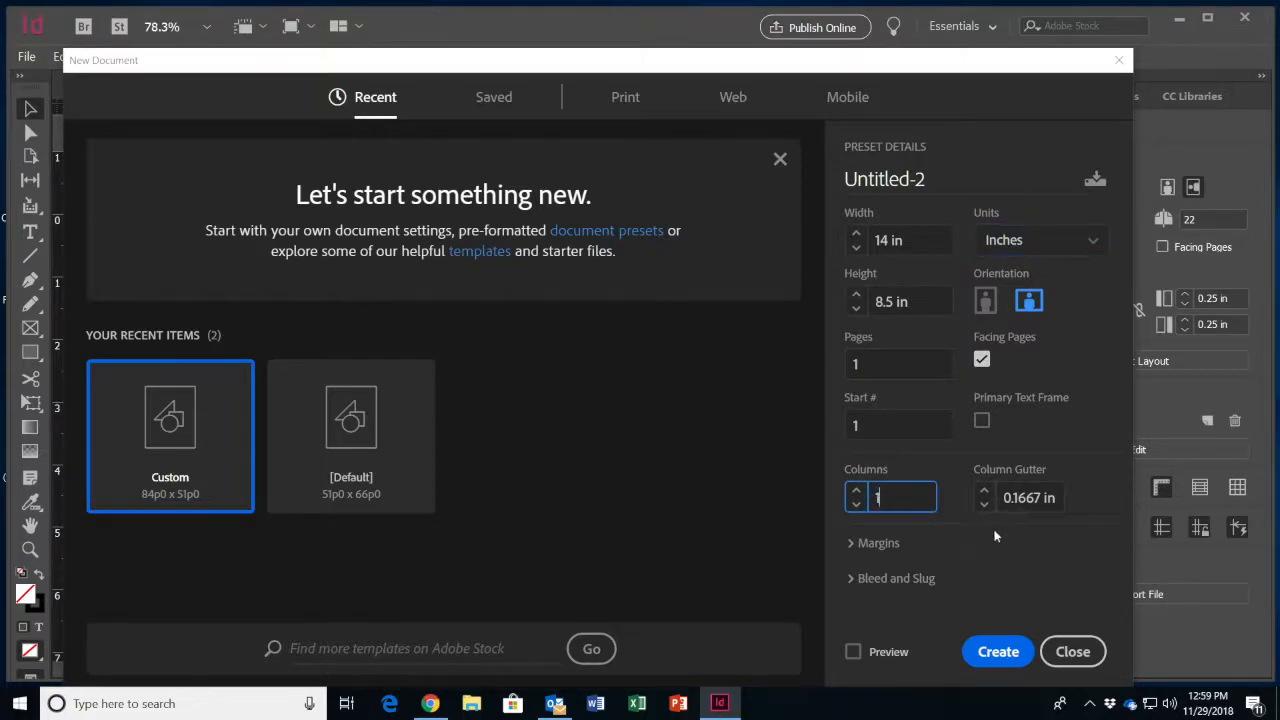
# Set the new document to 2 columns and all four margins to 0.25 in.
pyautogui.click(967, 545)
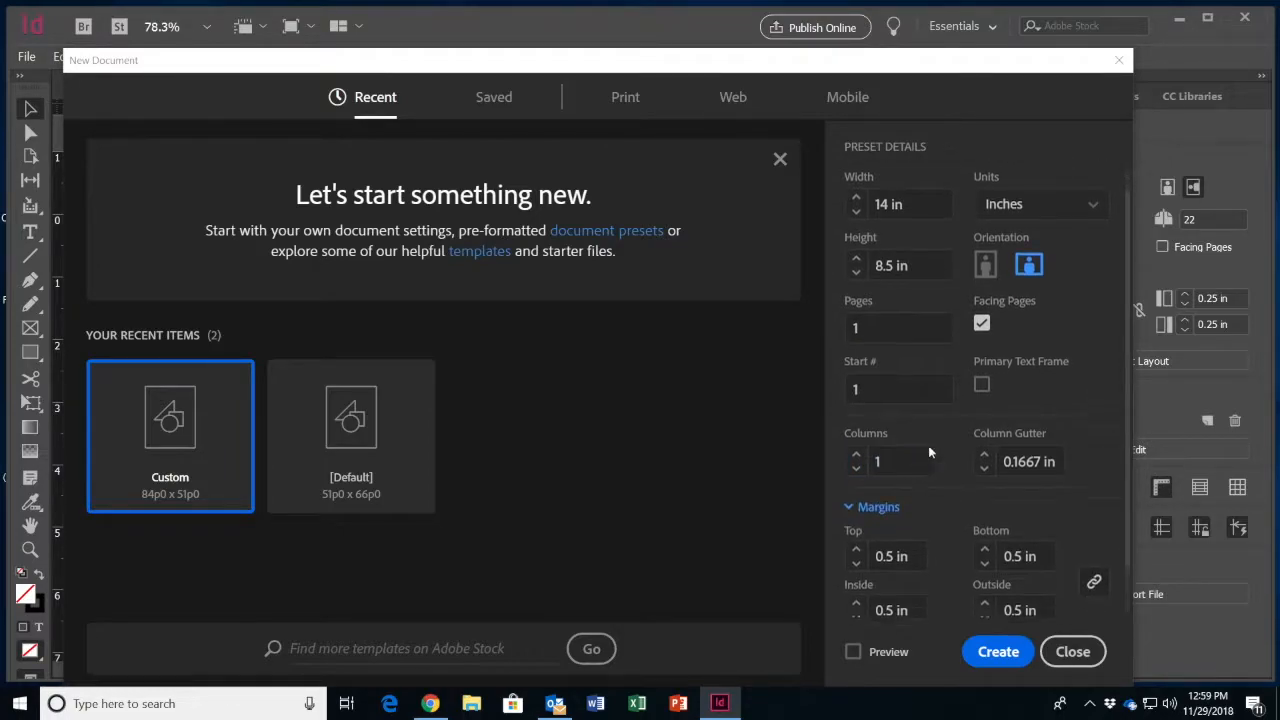
pyautogui.scroll(-1, 930, 450)
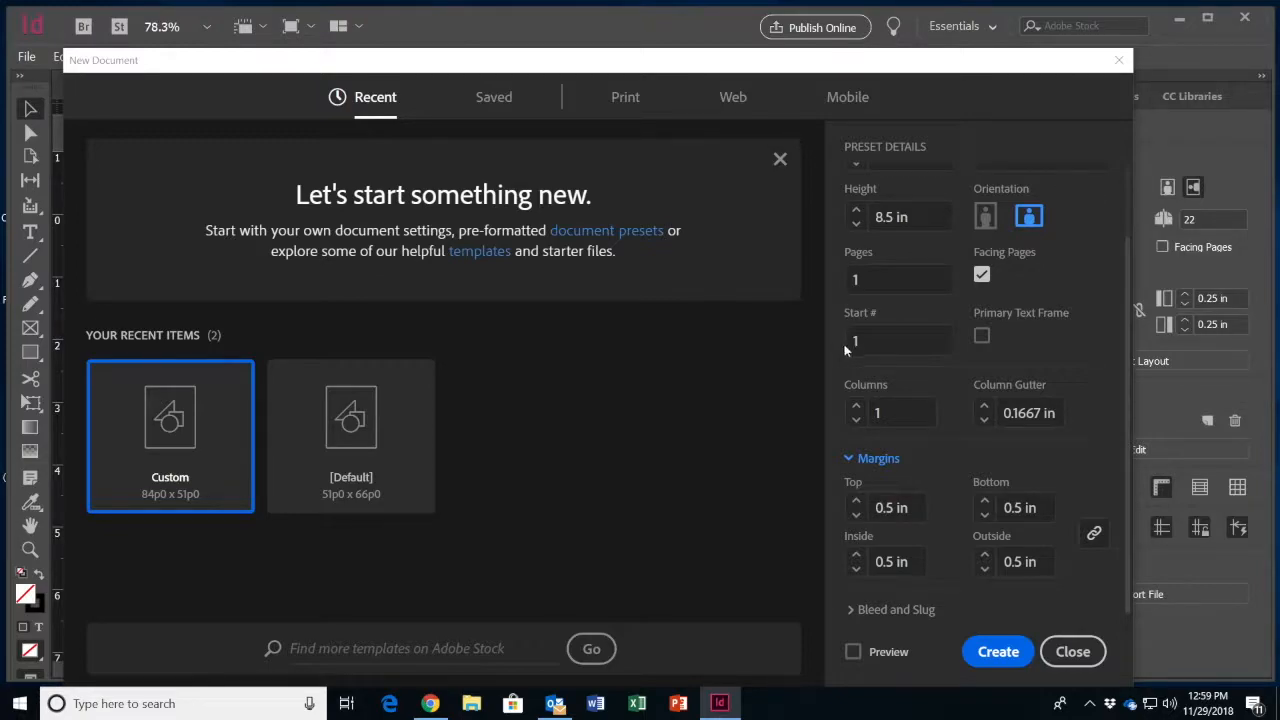
pyautogui.click(856, 406)
pyautogui.click(914, 512)
pyautogui.click(856, 516)
pyautogui.click(856, 516)
pyautogui.click(856, 506)
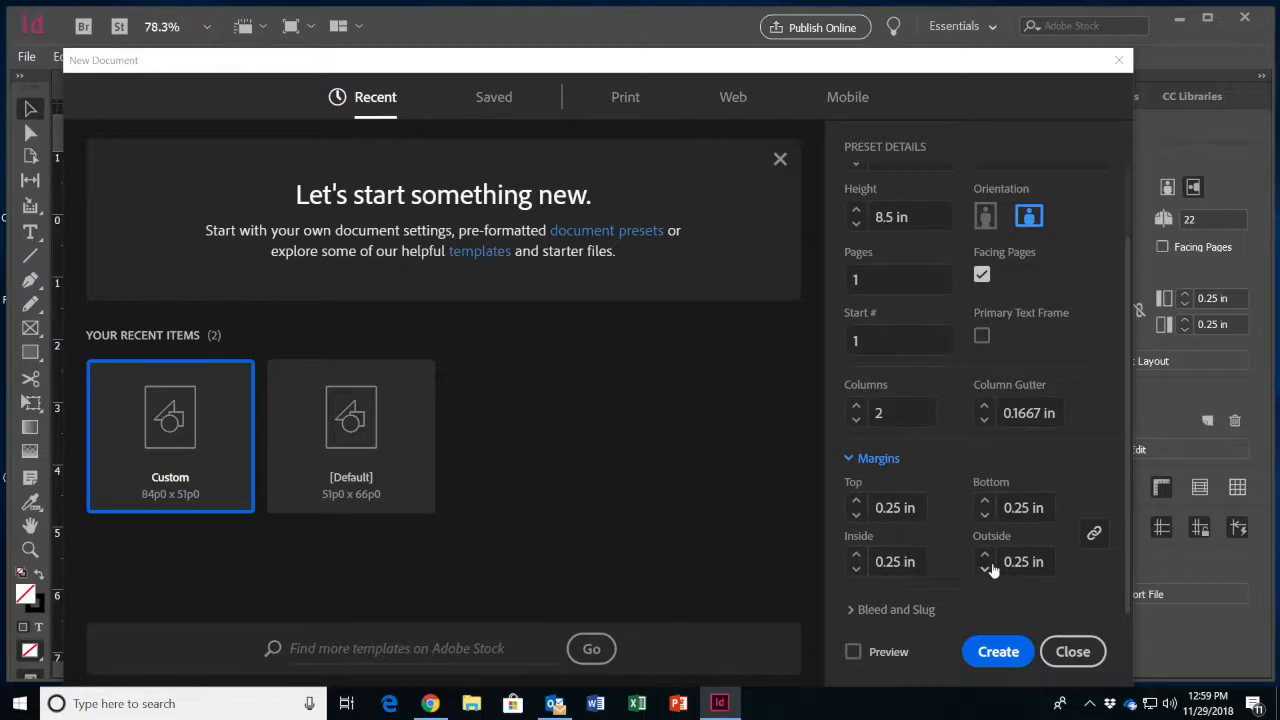
# Toggle the margin linking, leaving the margins linked, and create the 14 by 8.5 in landscape document.
pyautogui.click(1094, 535)
pyautogui.click(1094, 535)
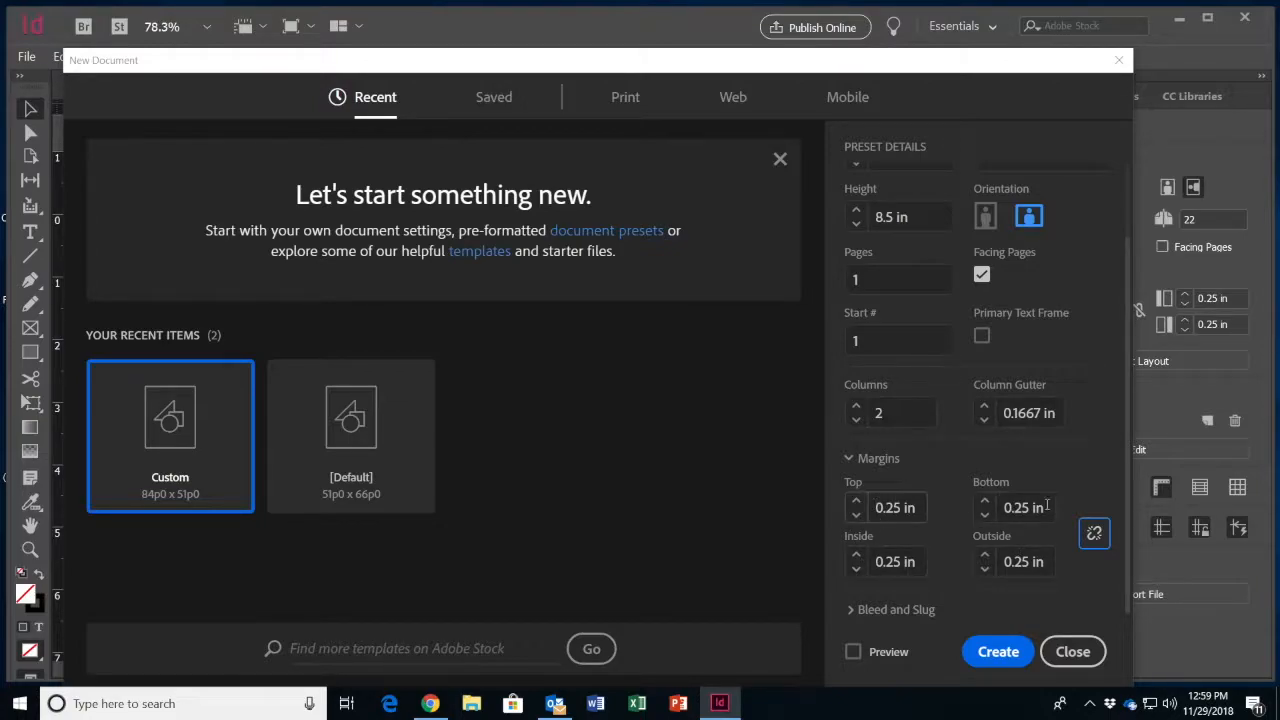
pyautogui.click(1093, 533)
pyautogui.click(883, 420)
pyautogui.scroll(2, 970, 374)
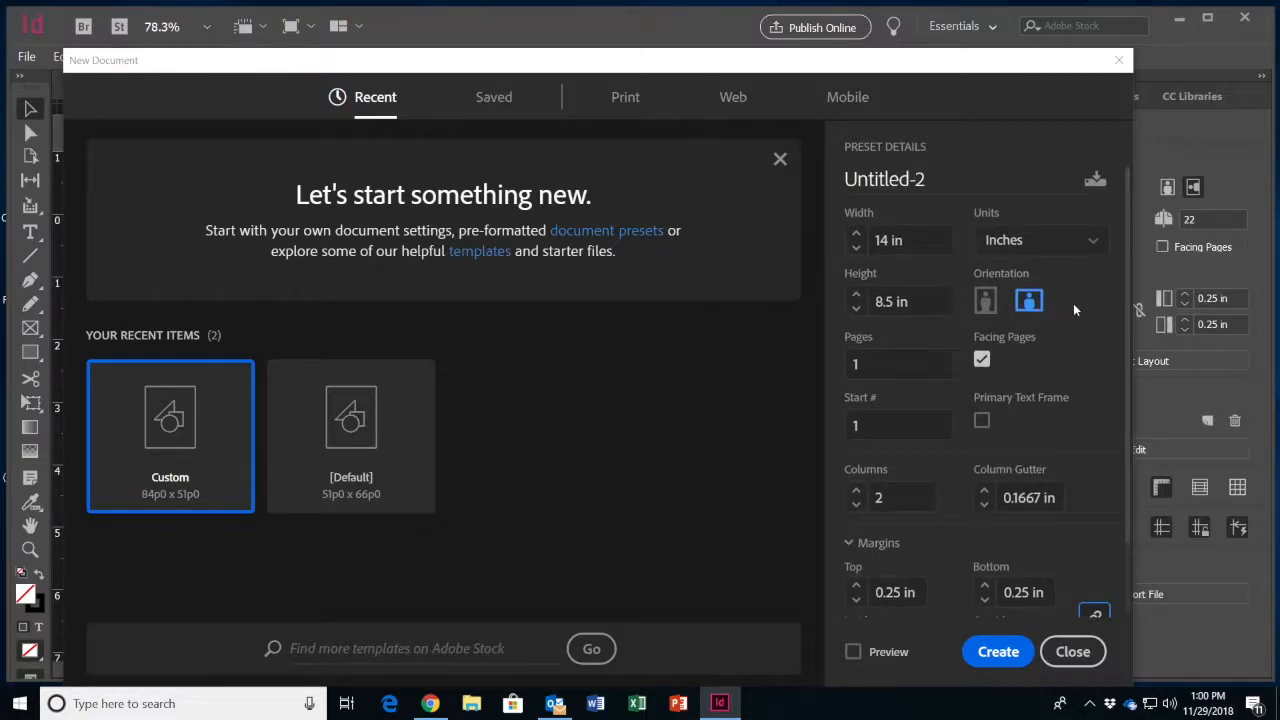
pyautogui.click(997, 652)
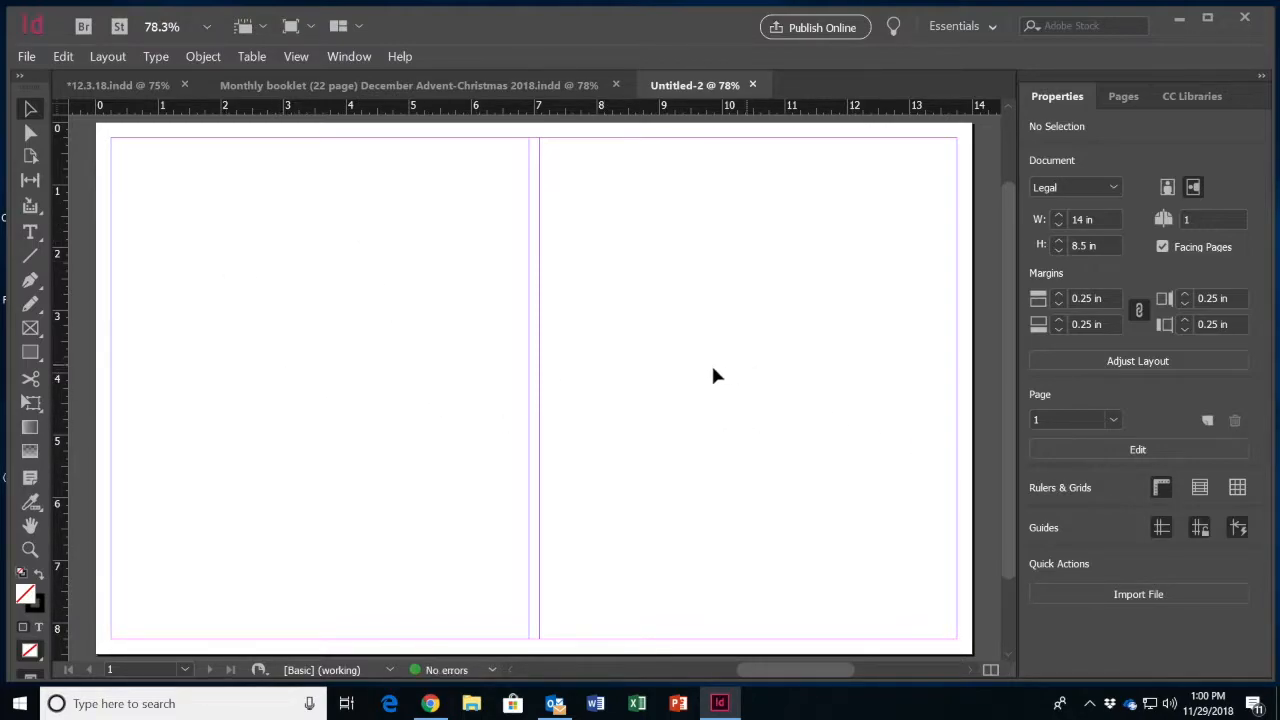
# Set the new document's page count to 2, check the added page, and return to page 1.
pyautogui.moveTo(1009, 363)
pyautogui.mouseDown()
pyautogui.moveTo(1016, 471)
pyautogui.moveTo(1016, 307)
pyautogui.moveTo(1013, 406)
pyautogui.moveTo(1014, 314)
pyautogui.moveTo(1014, 367)
pyautogui.mouseUp()
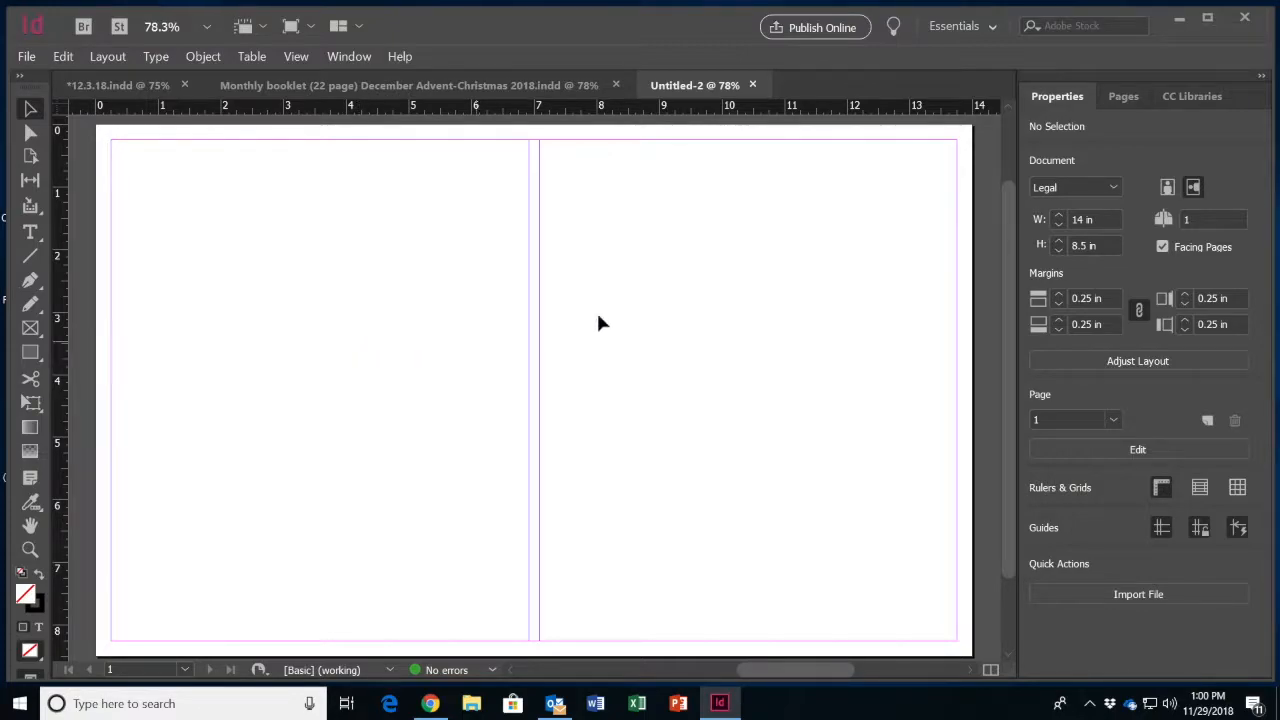
pyautogui.click(1199, 219)
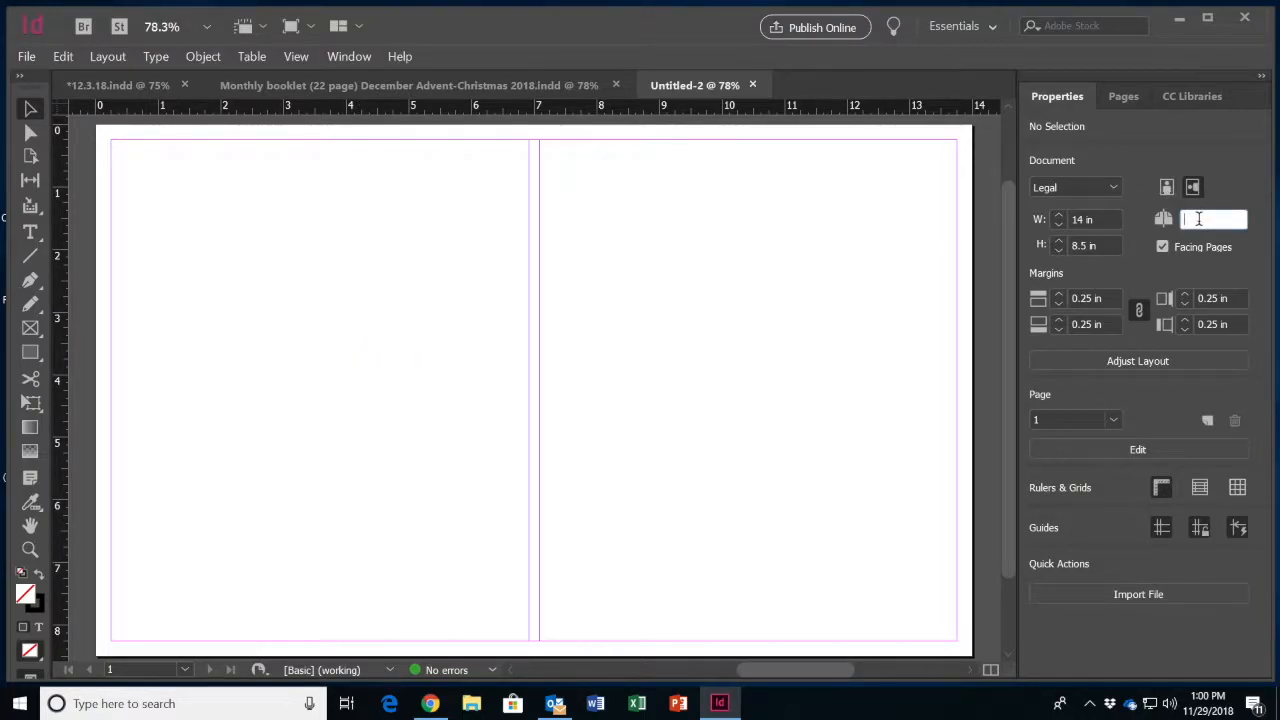
pyautogui.write('2')
pyautogui.press('Return')
pyautogui.moveTo(1008, 258); pyautogui.dragTo(1003, 451)
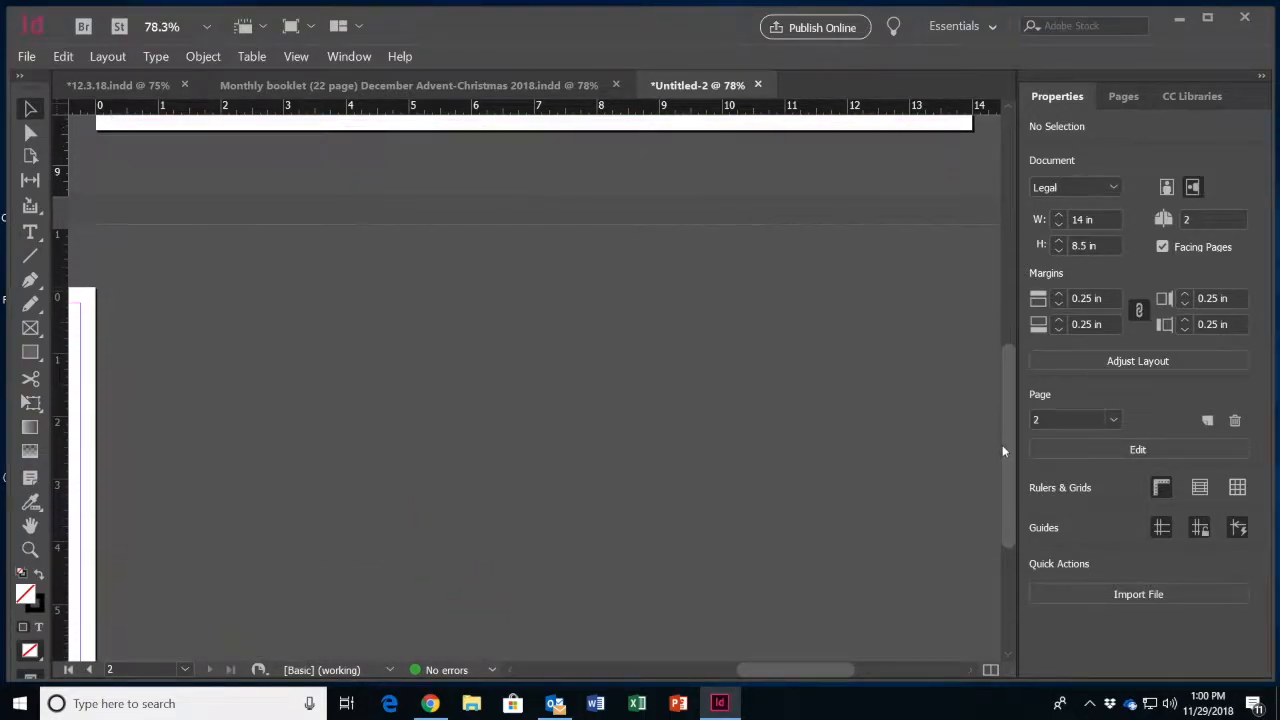
pyautogui.moveTo(784, 673)
pyautogui.mouseDown()
pyautogui.moveTo(668, 666)
pyautogui.moveTo(797, 674)
pyautogui.mouseUp()
pyautogui.moveTo(1006, 442); pyautogui.dragTo(1009, 244)
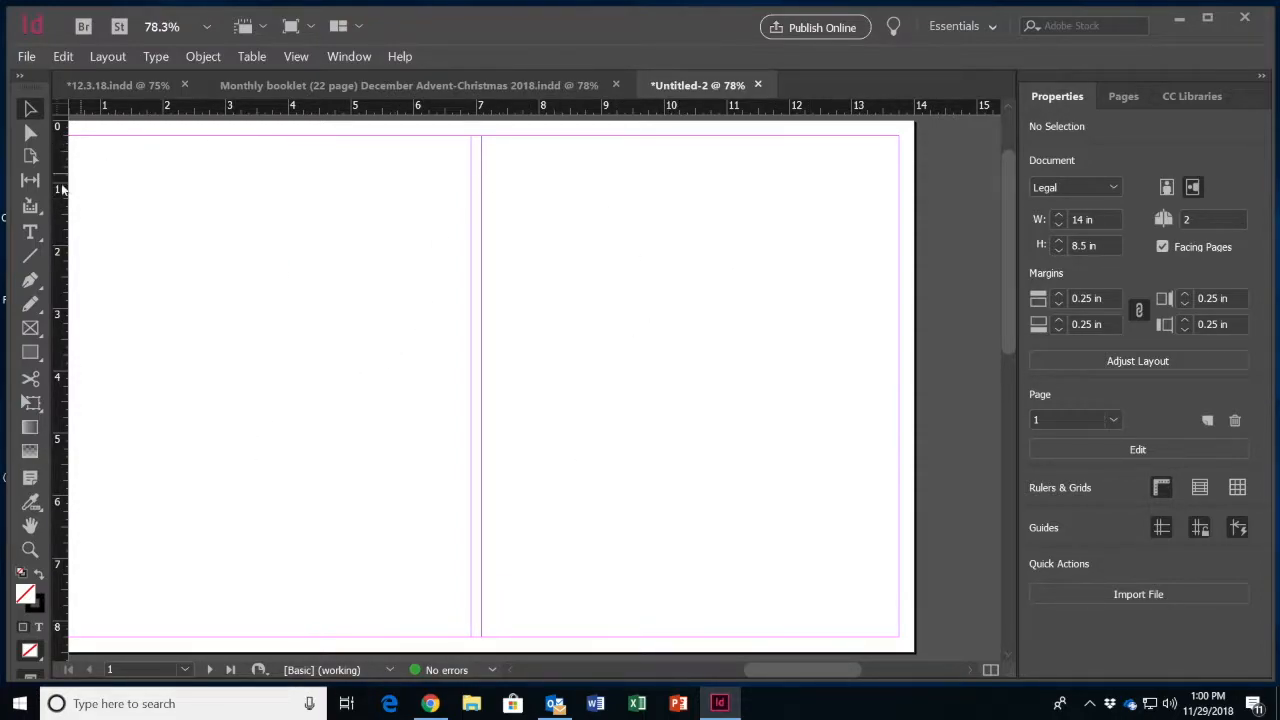
# Add a text frame about 5.74 by 0.8 in atop page 1's right column, reading "This is a test page".
pyautogui.click(30, 232)
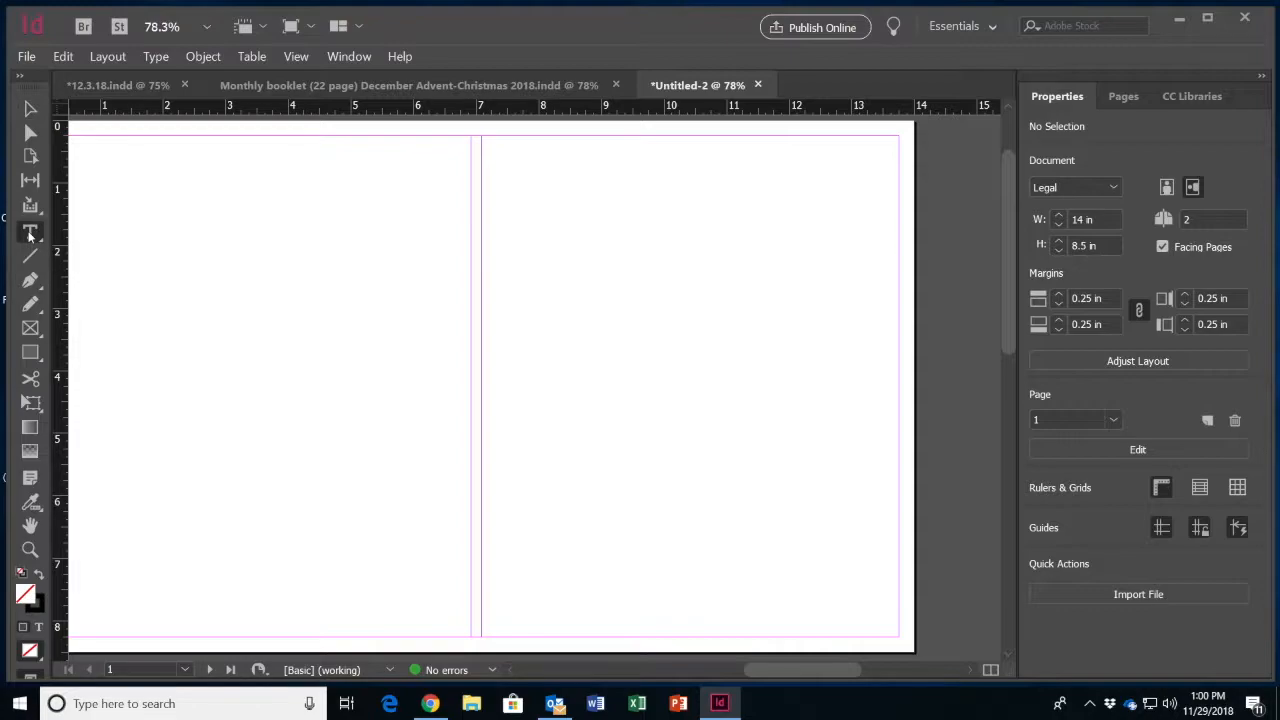
pyautogui.click(30, 233)
pyautogui.moveTo(511, 147); pyautogui.dragTo(870, 196)
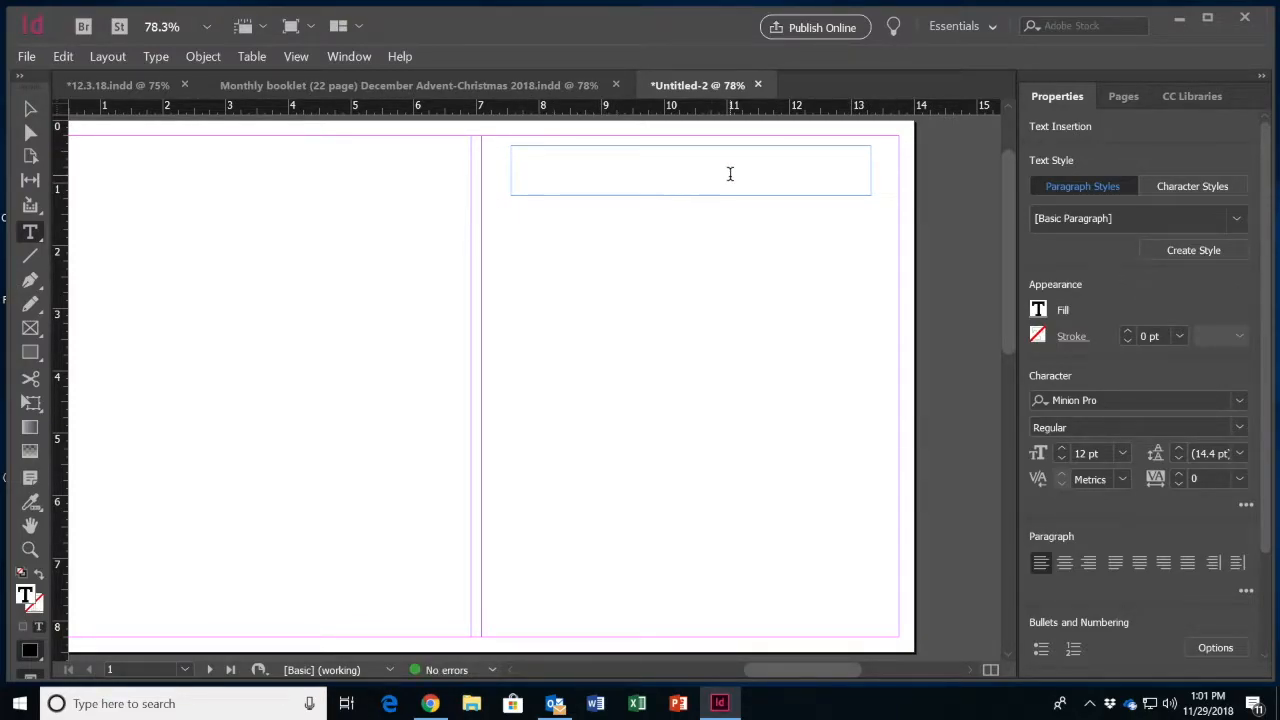
pyautogui.write('This is a test page')
# Justify the "This is a test page" heading with its last line centered and set its size to 24 pt.
pyautogui.moveTo(594, 149); pyautogui.dragTo(504, 156)
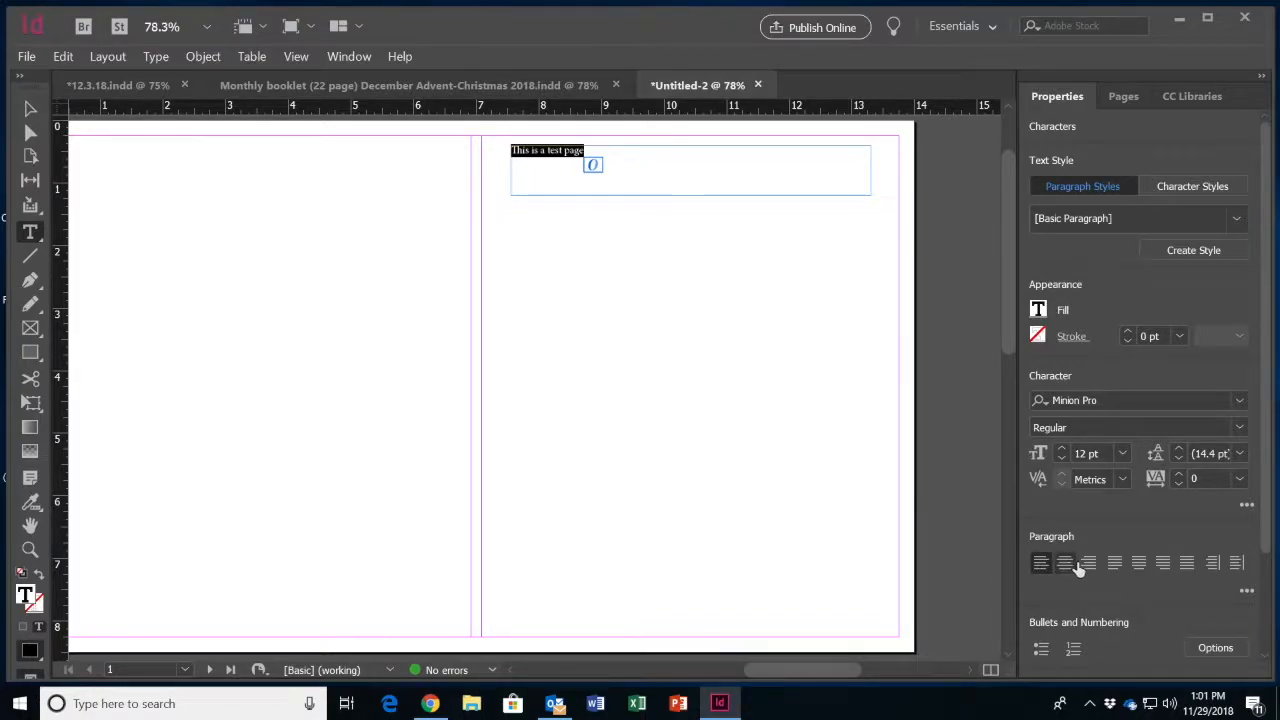
pyautogui.click(1138, 564)
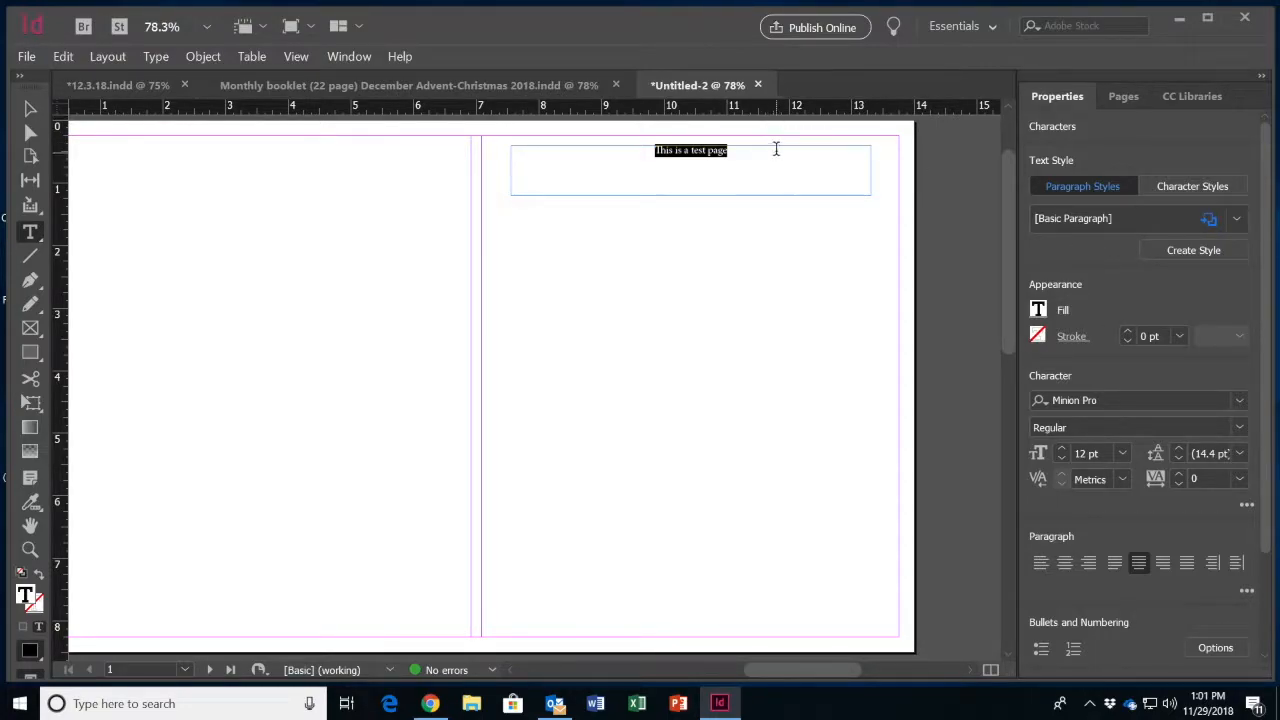
pyautogui.moveTo(740, 158); pyautogui.dragTo(623, 145)
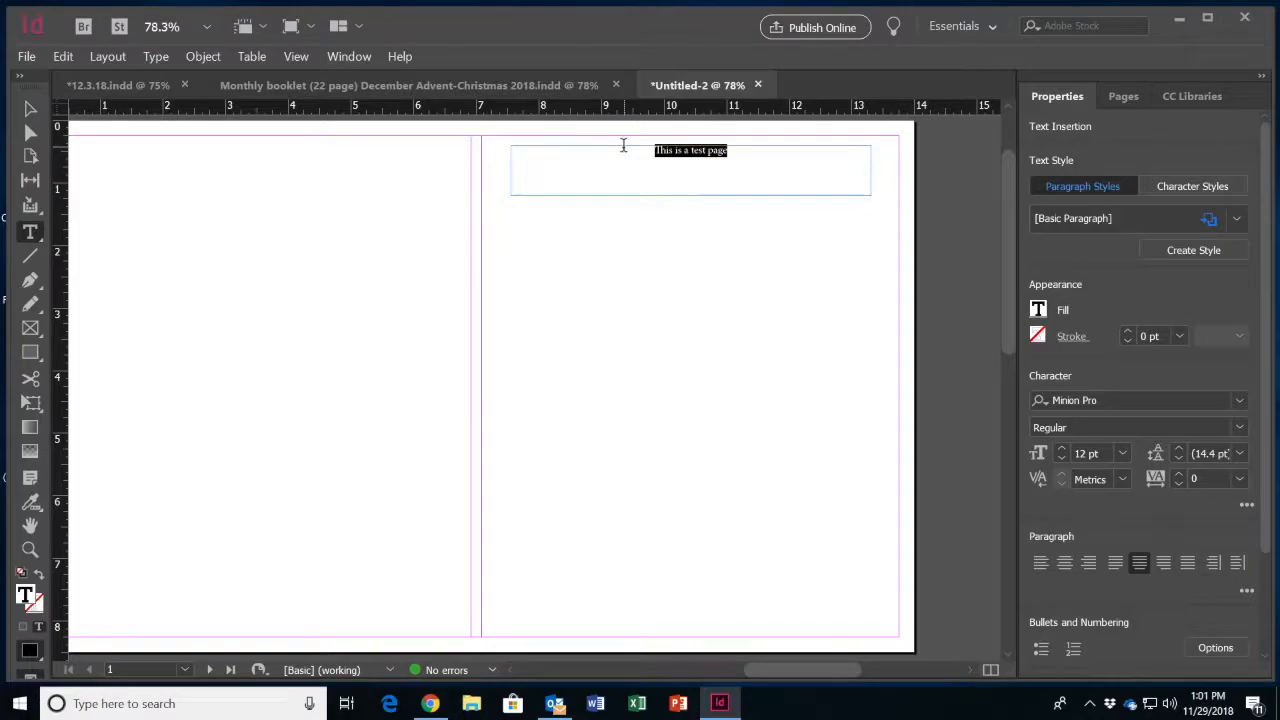
pyautogui.click(1123, 455)
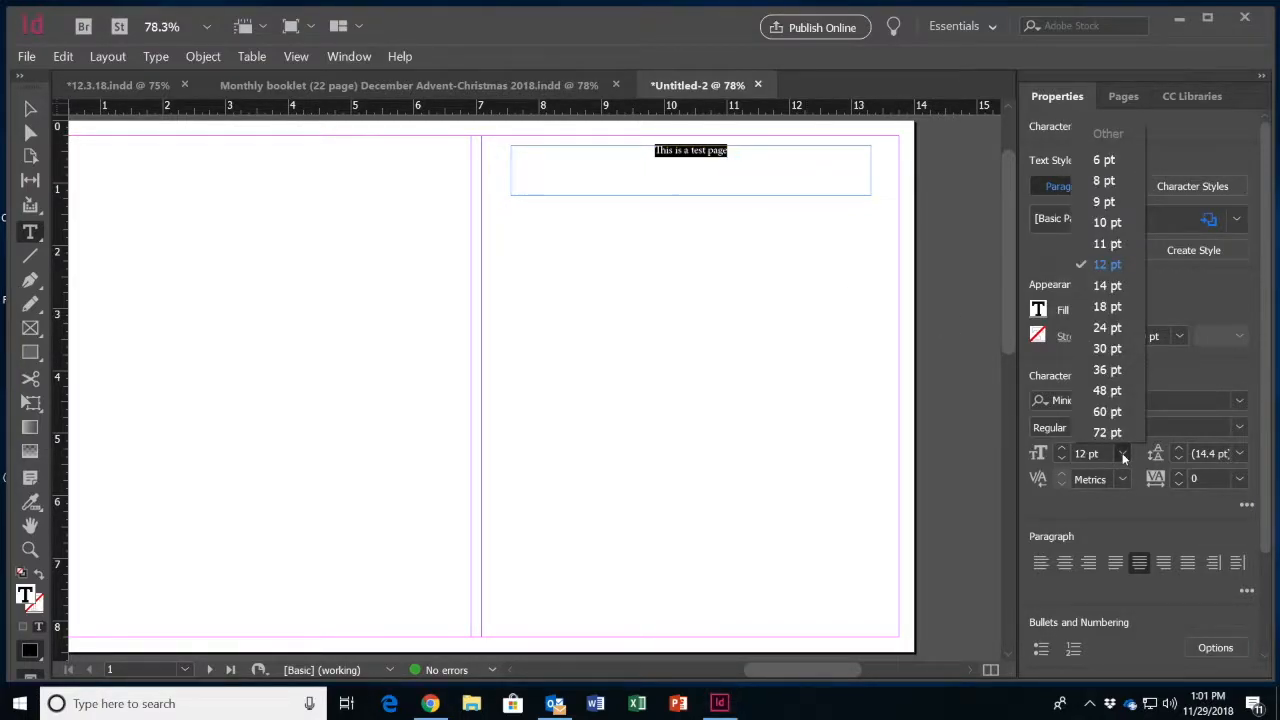
pyautogui.click(1106, 328)
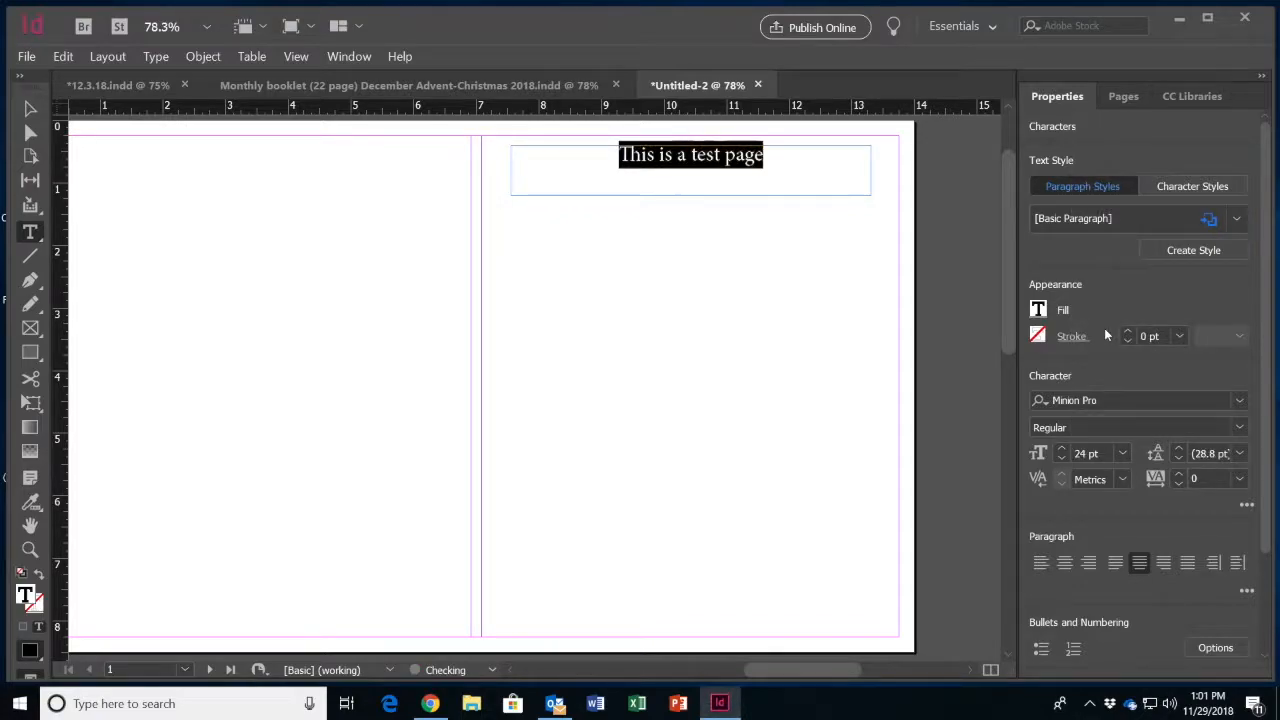
# Change the heading's font to Times New Roman Bold.
pyautogui.click(1239, 401)
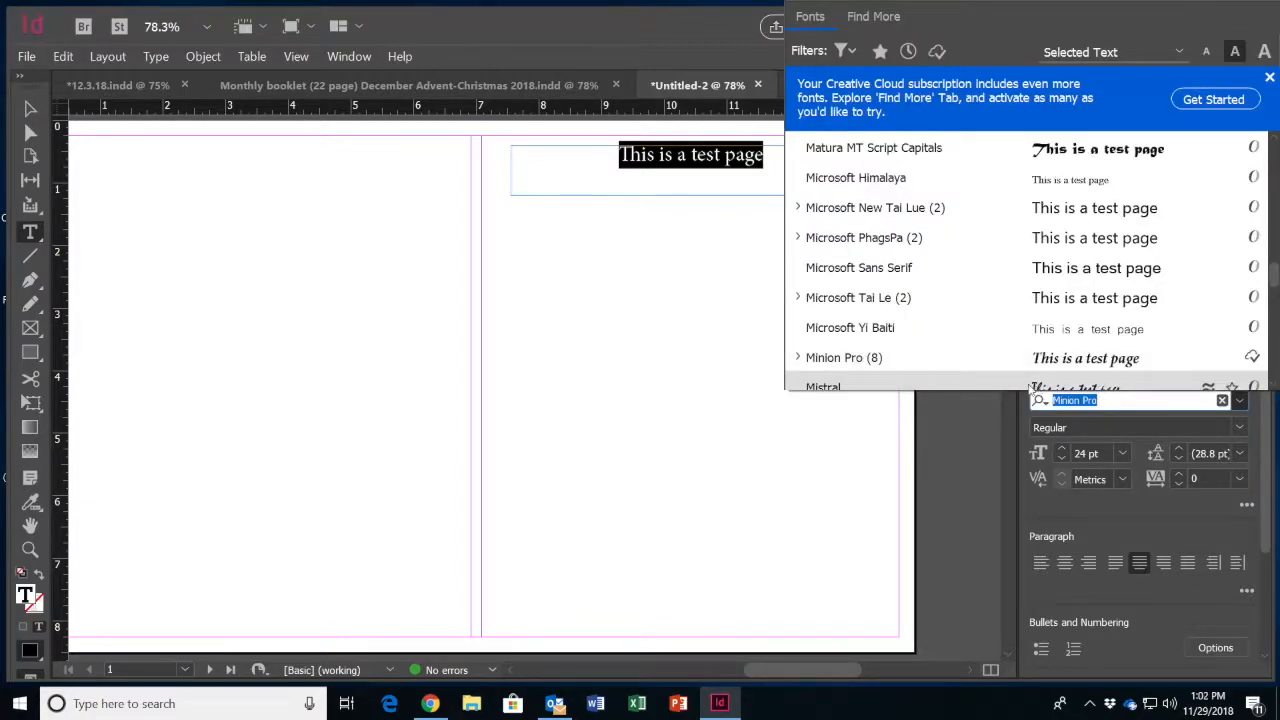
pyautogui.write('times')
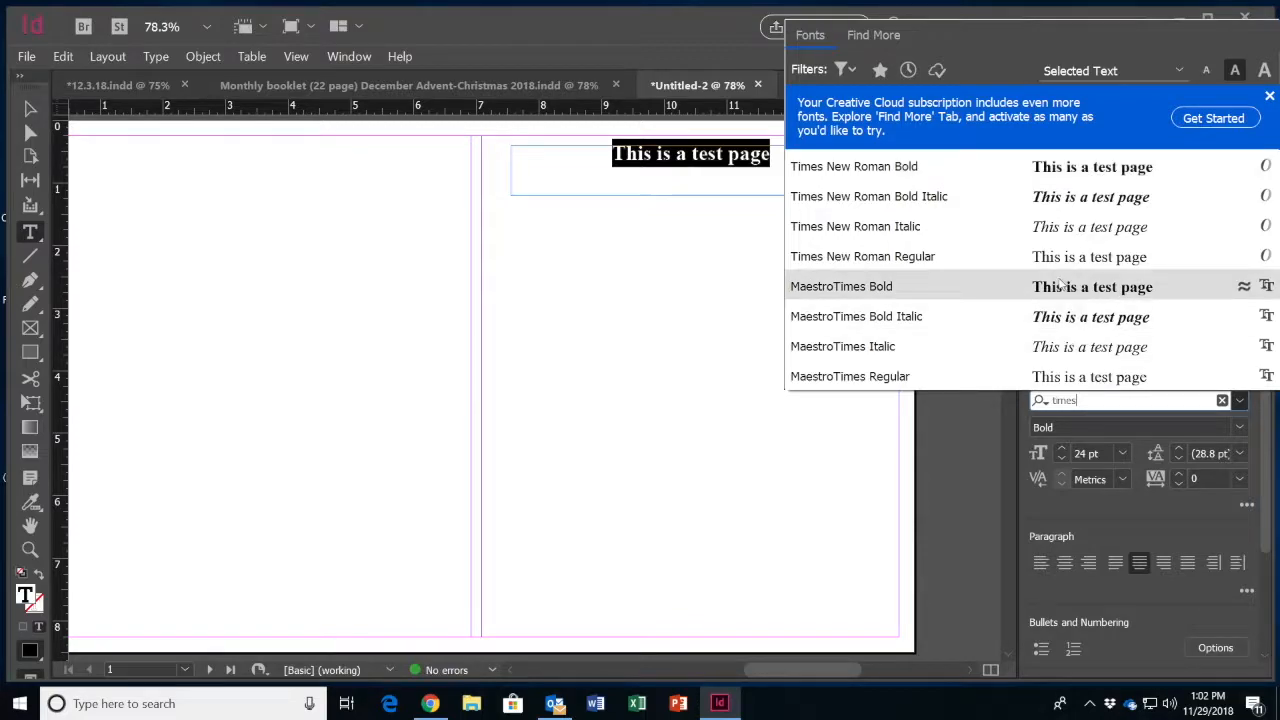
pyautogui.click(855, 168)
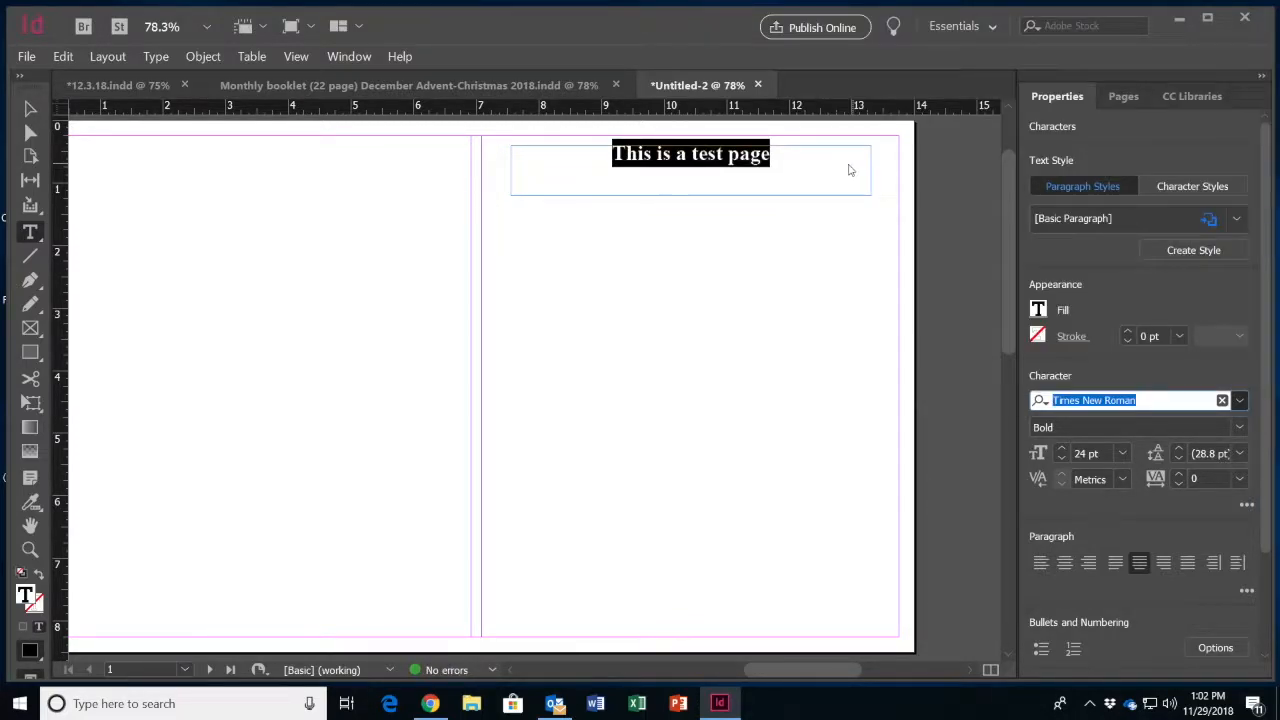
pyautogui.click(824, 157)
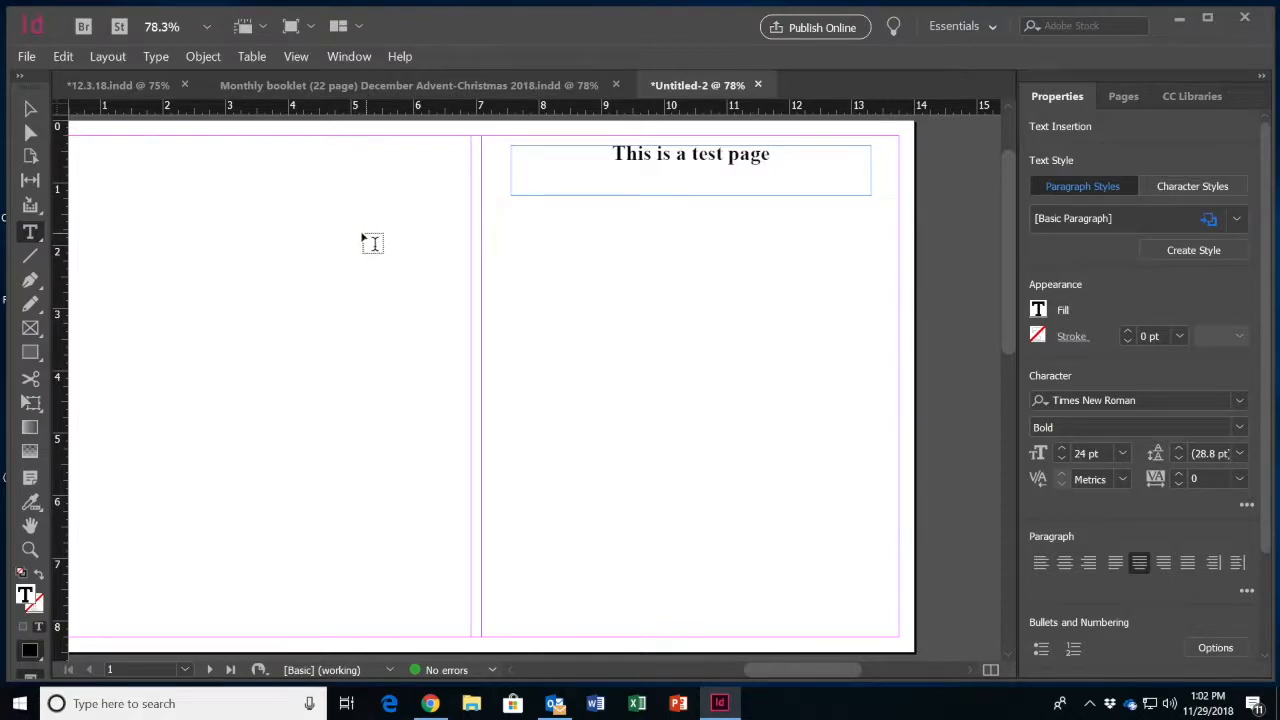
# Draw an empty rectangular picture frame about 5.84 by 6.59 in below the heading in the right column.
pyautogui.click(30, 329)
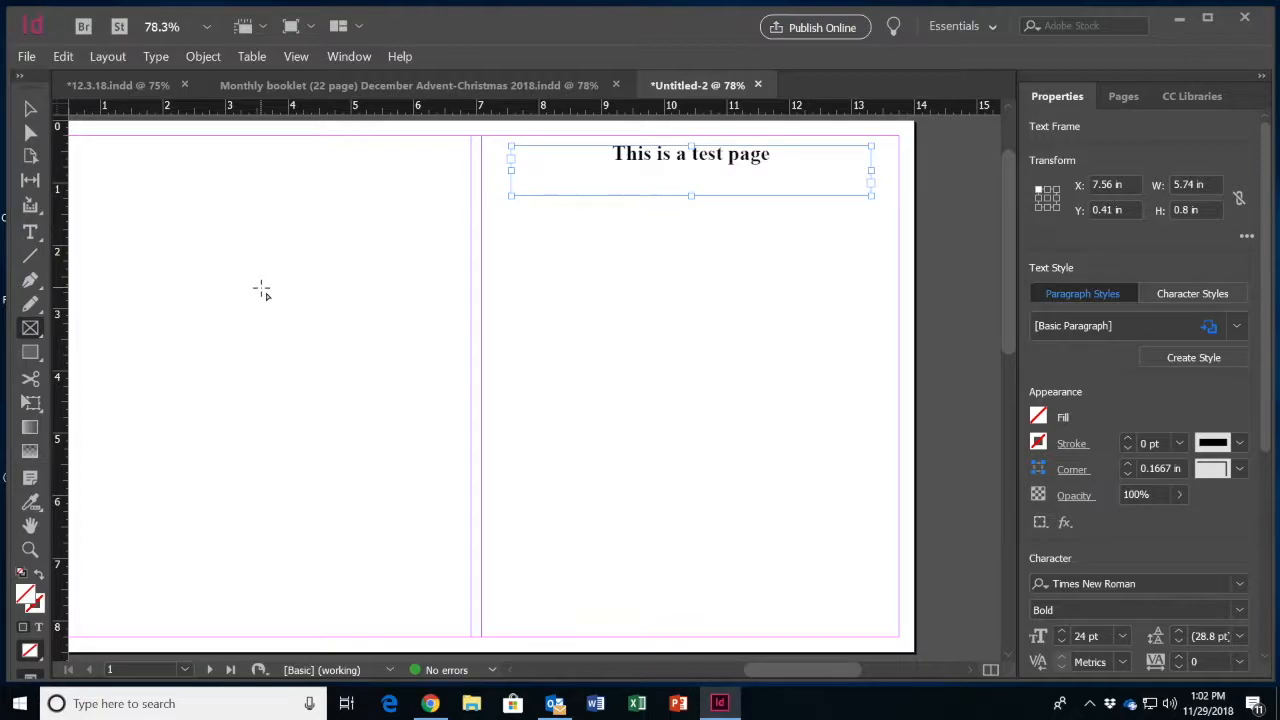
pyautogui.moveTo(512, 214); pyautogui.dragTo(877, 628)
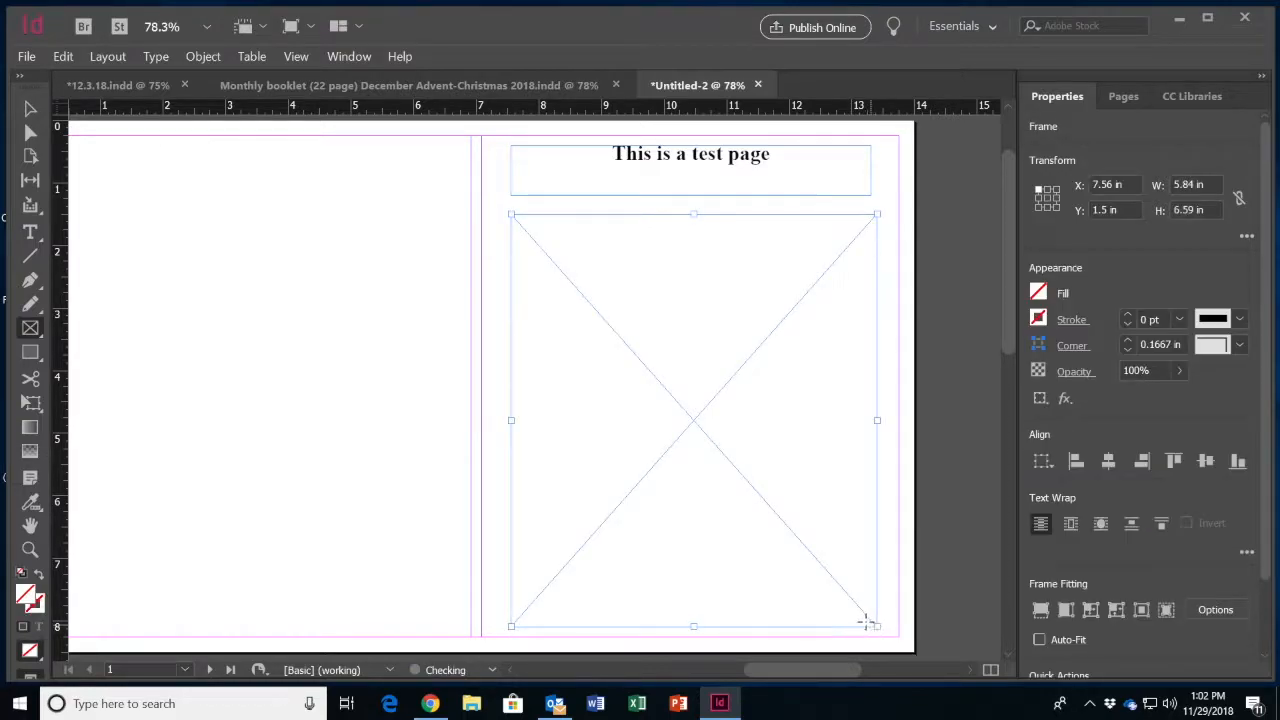
pyautogui.click(31, 110)
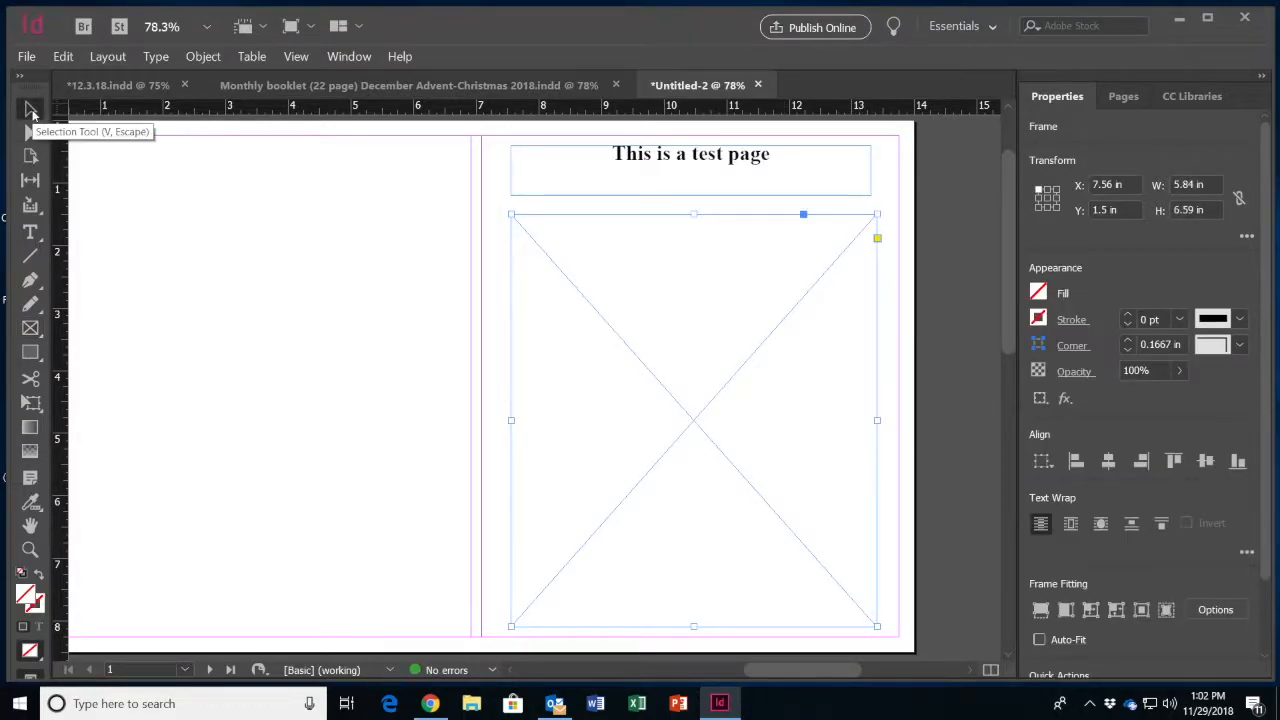
# Place the file "A Bright And Shining Presence" from My Documents > Tiff Music > Tiff music into the empty picture frame.
pyautogui.click(27, 57)
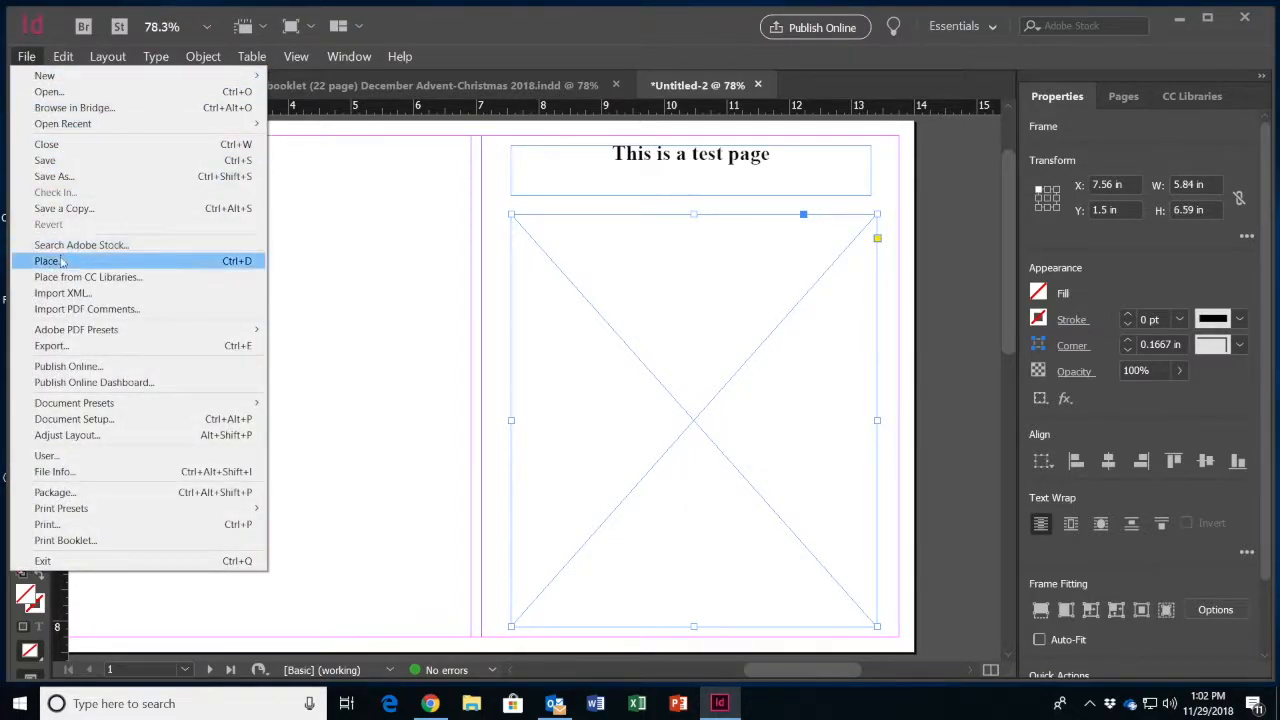
pyautogui.click(60, 262)
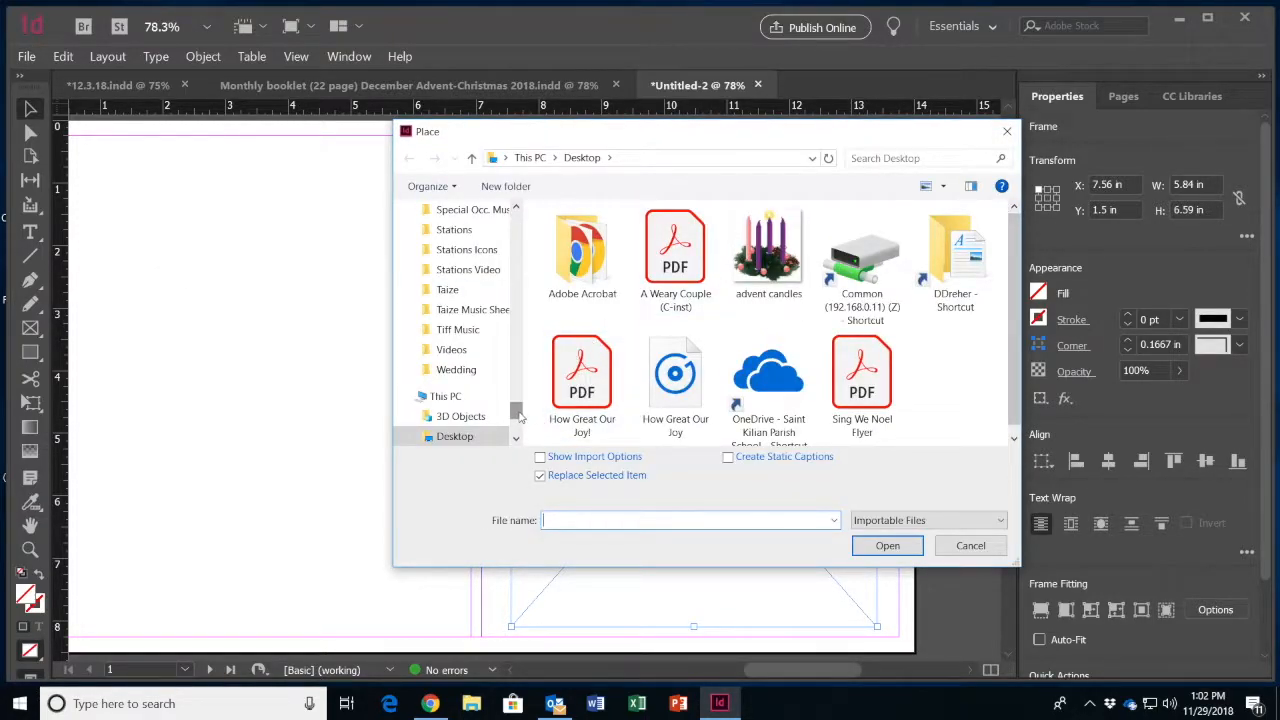
pyautogui.moveTo(519, 415); pyautogui.dragTo(507, 364)
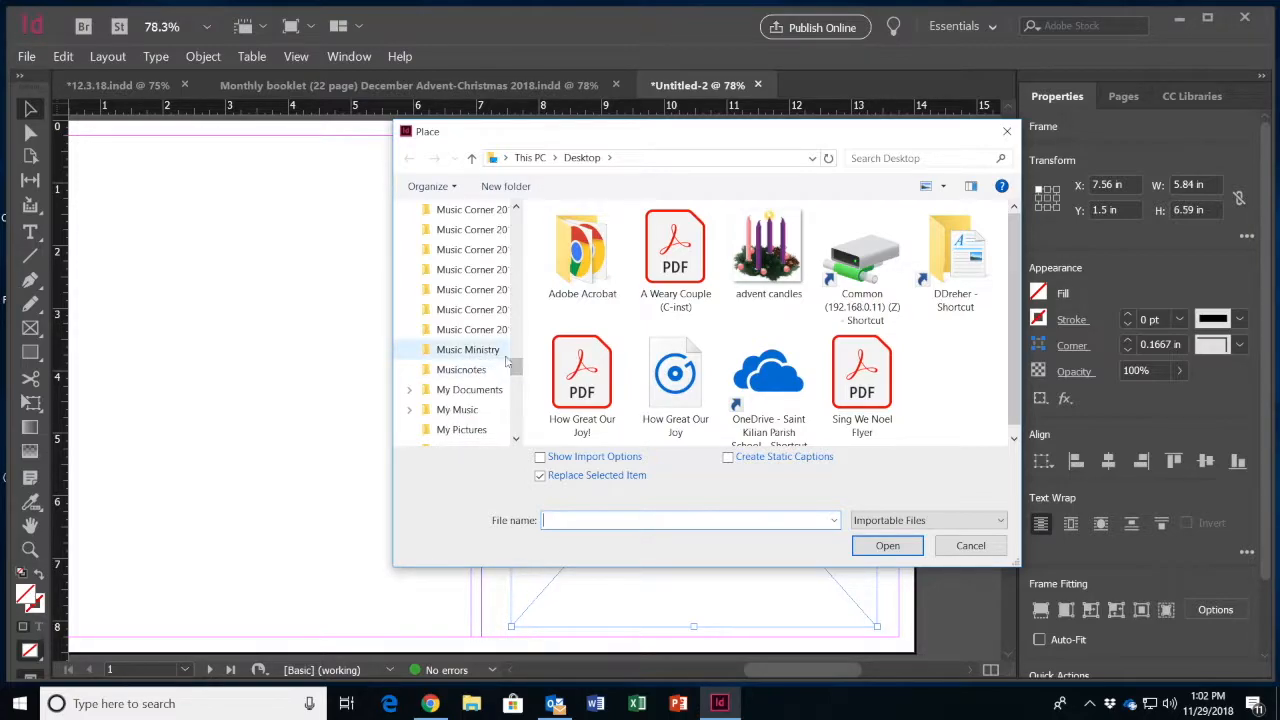
pyautogui.click(466, 390)
pyautogui.doubleClick(568, 289)
pyautogui.doubleClick(585, 398)
pyautogui.scroll(1, 597, 395)
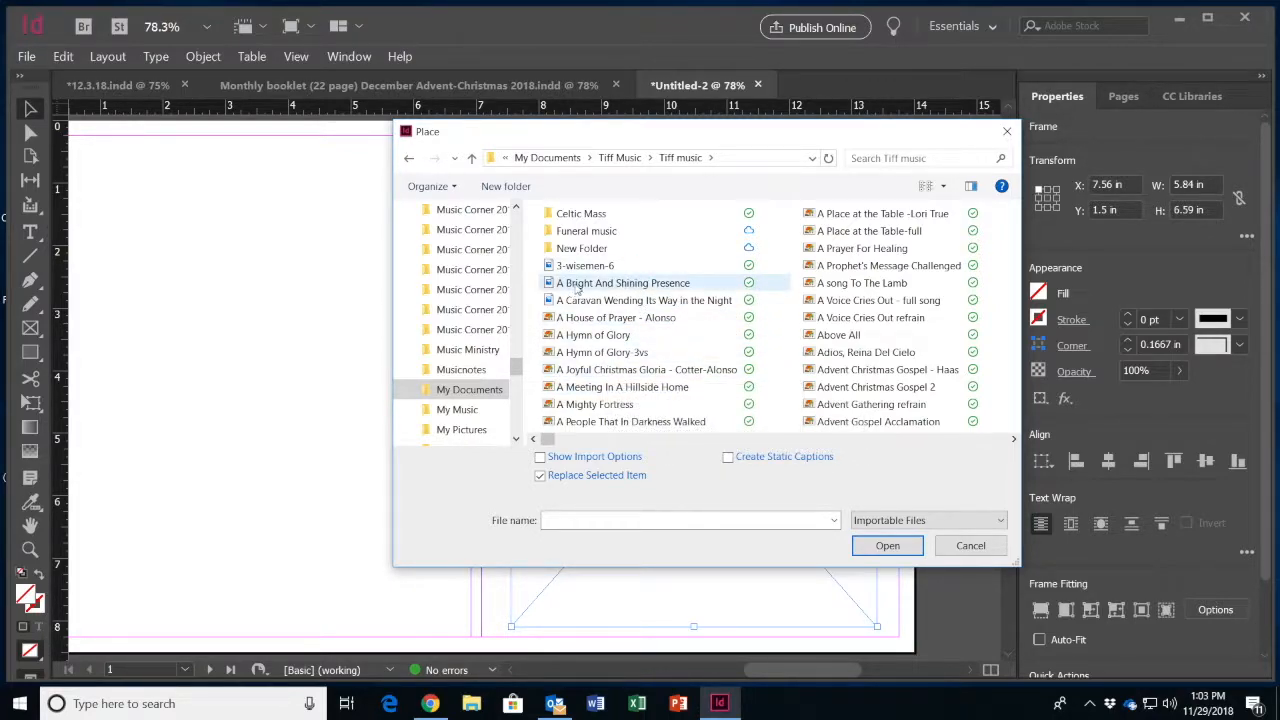
pyautogui.click(590, 286)
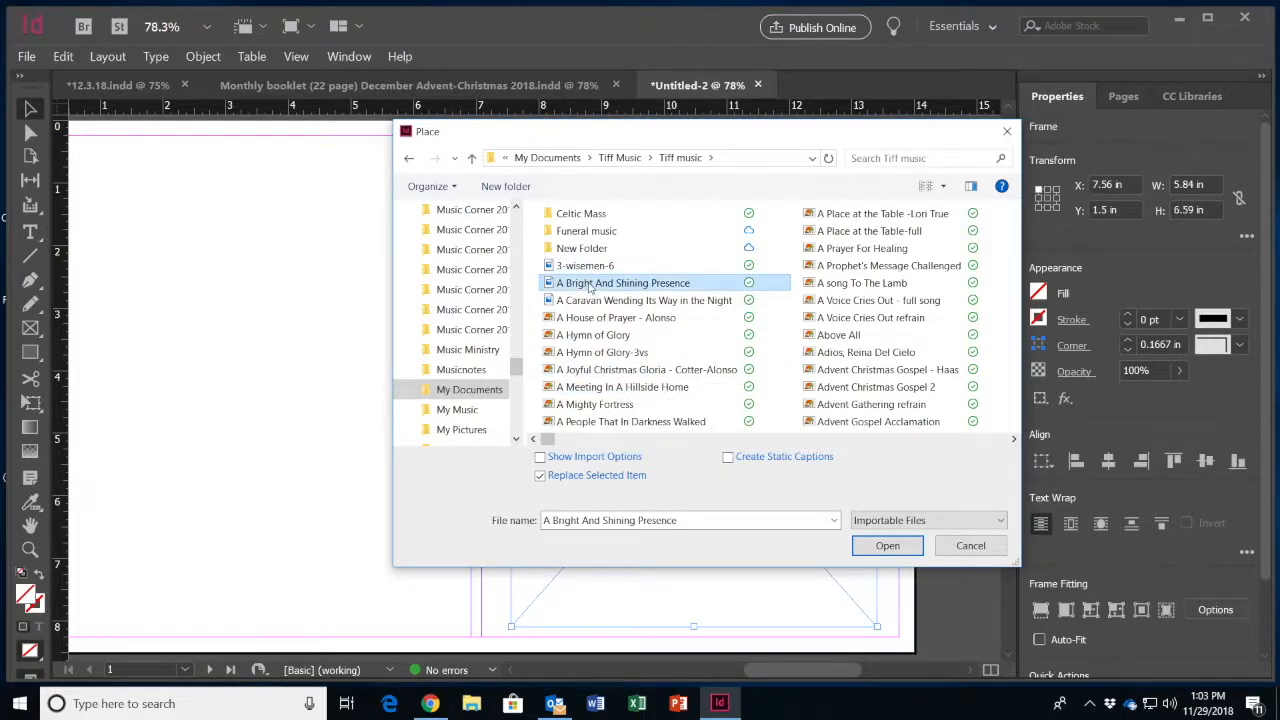
pyautogui.click(887, 546)
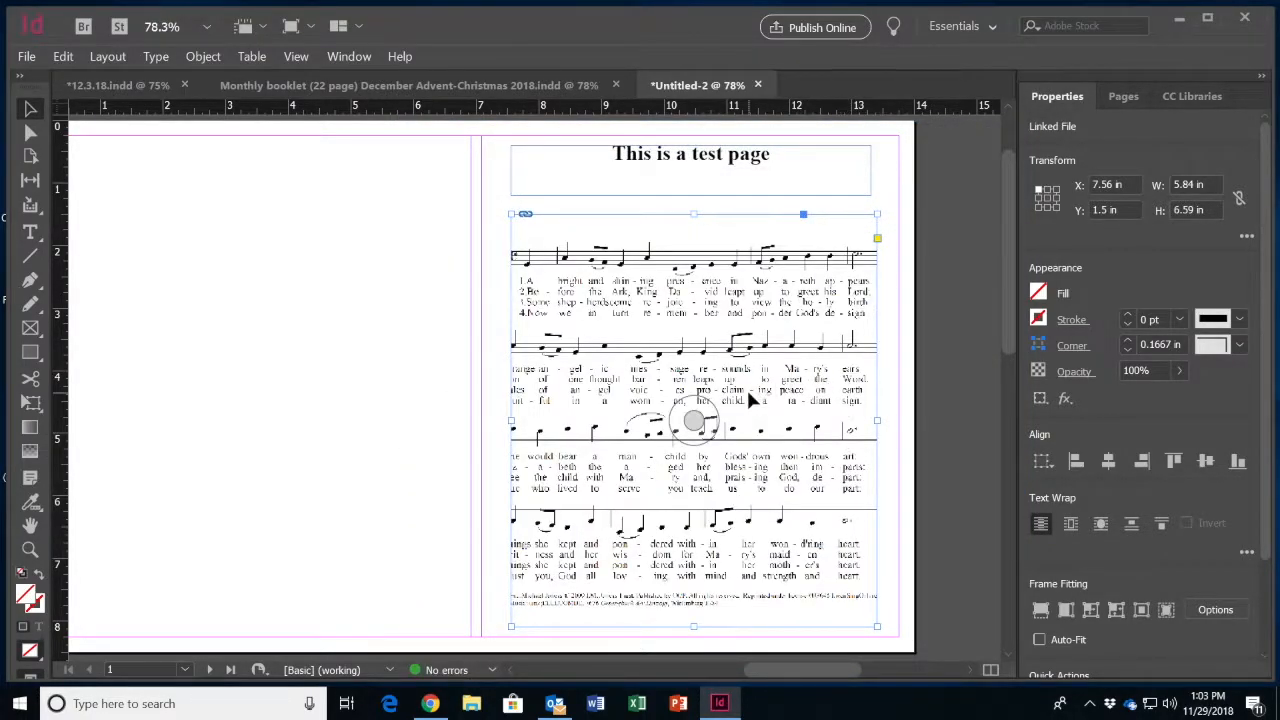
# Resize the music image inside its frame to 5.84 in wide by about 5.14 in high and shift it down to about 0.51 in.
pyautogui.click(693, 422)
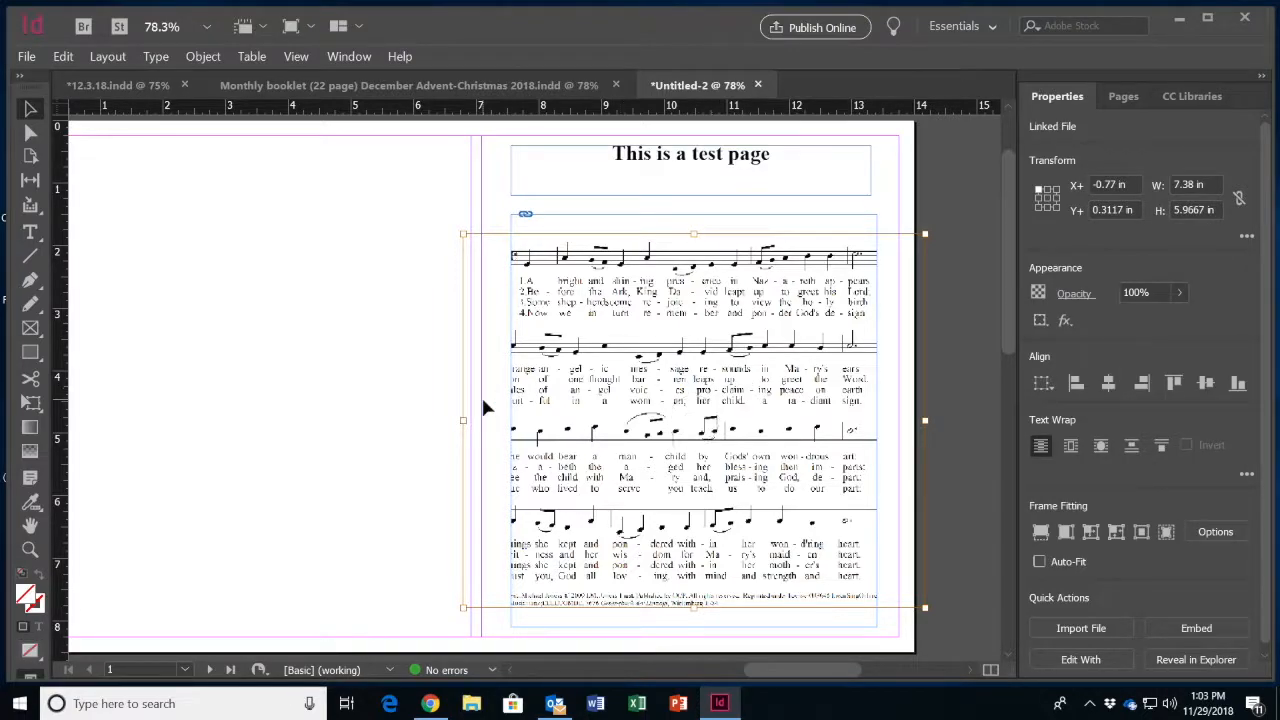
pyautogui.moveTo(462, 421); pyautogui.dragTo(511, 421)
pyautogui.moveTo(922, 422); pyautogui.dragTo(880, 423)
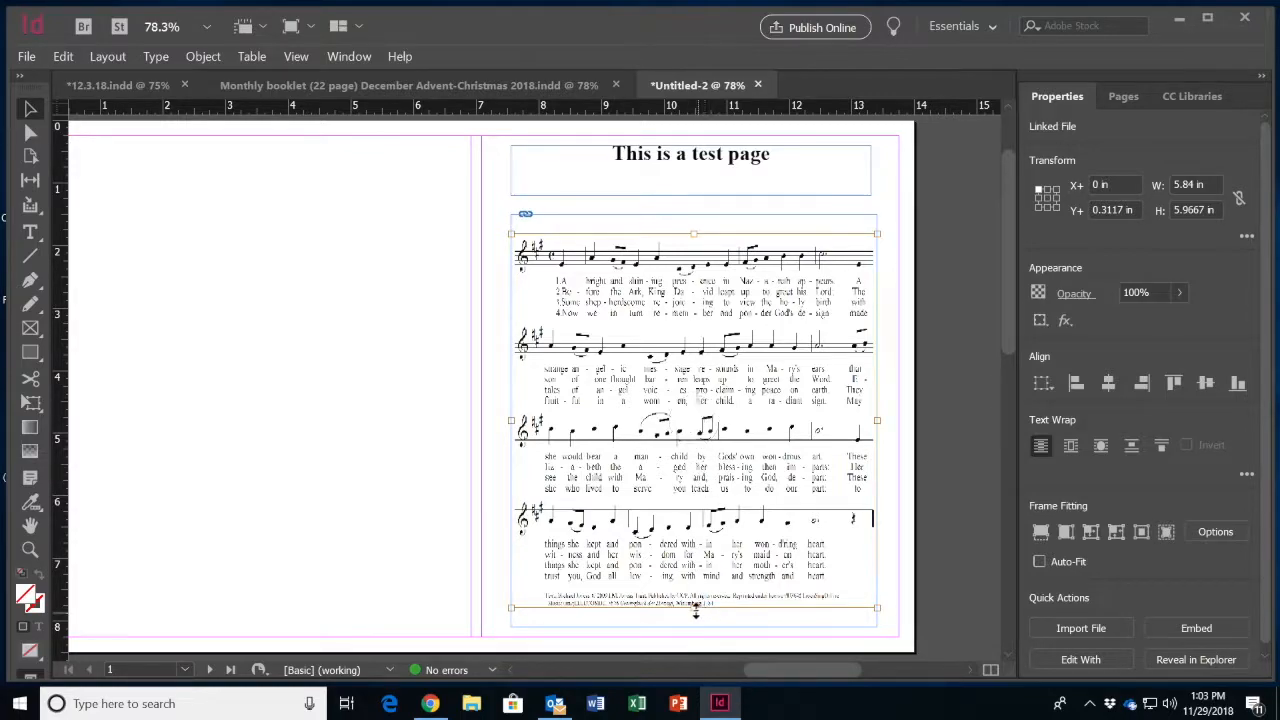
pyautogui.moveTo(695, 610); pyautogui.dragTo(692, 557)
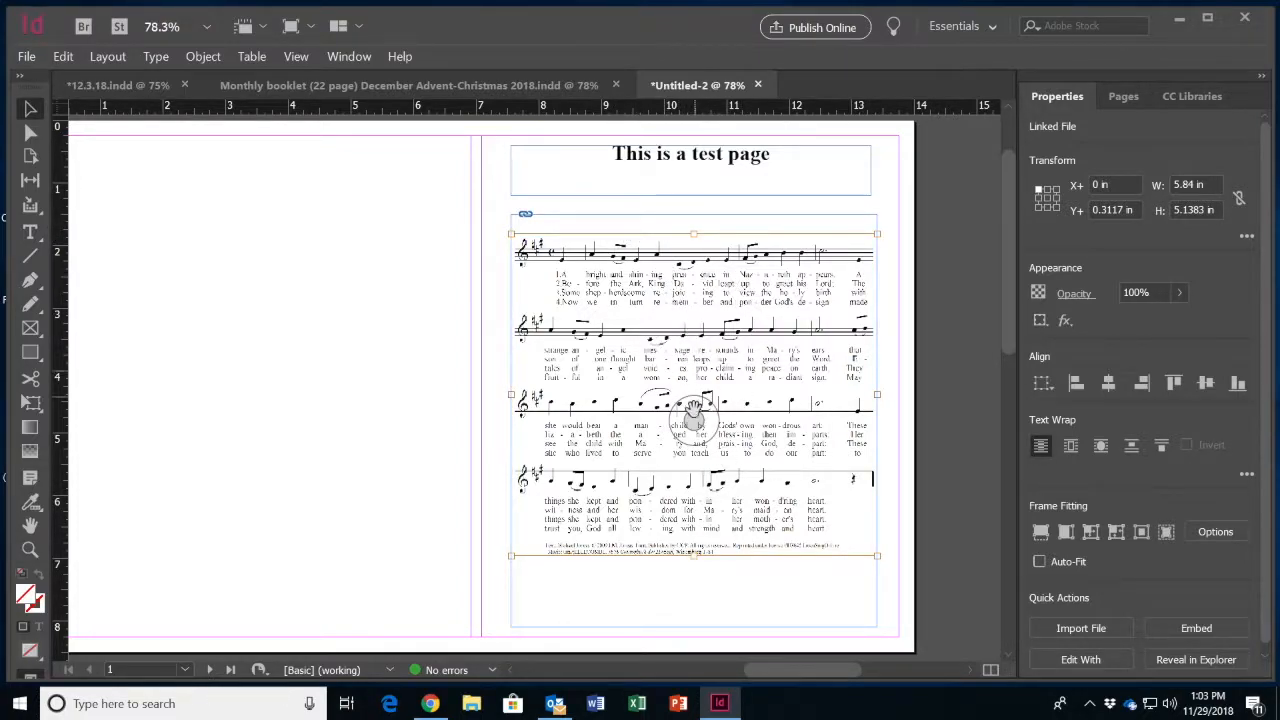
pyautogui.moveTo(693, 415); pyautogui.dragTo(705, 450)
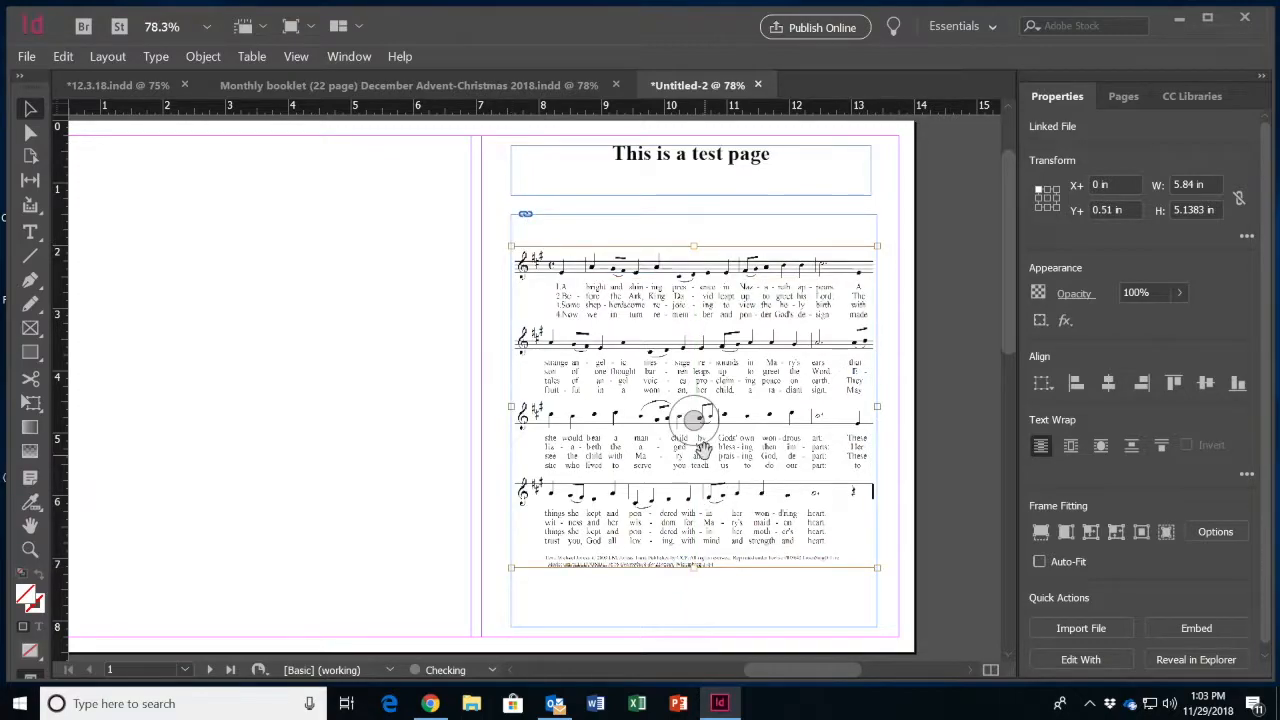
# Trim the picture frame to about 5.27 in high around the music and move it up under the heading, to about Y 1.31 in.
pyautogui.click(658, 212)
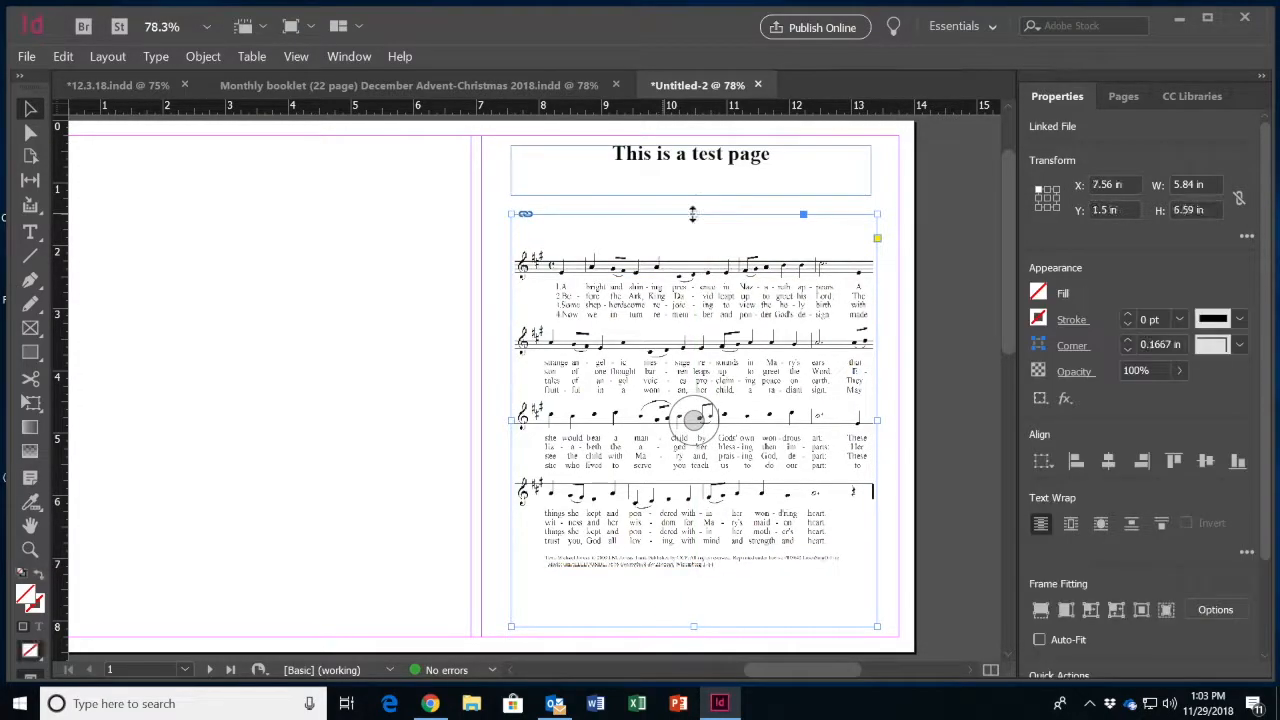
pyautogui.moveTo(694, 213); pyautogui.dragTo(694, 245)
pyautogui.moveTo(694, 627); pyautogui.dragTo(694, 576)
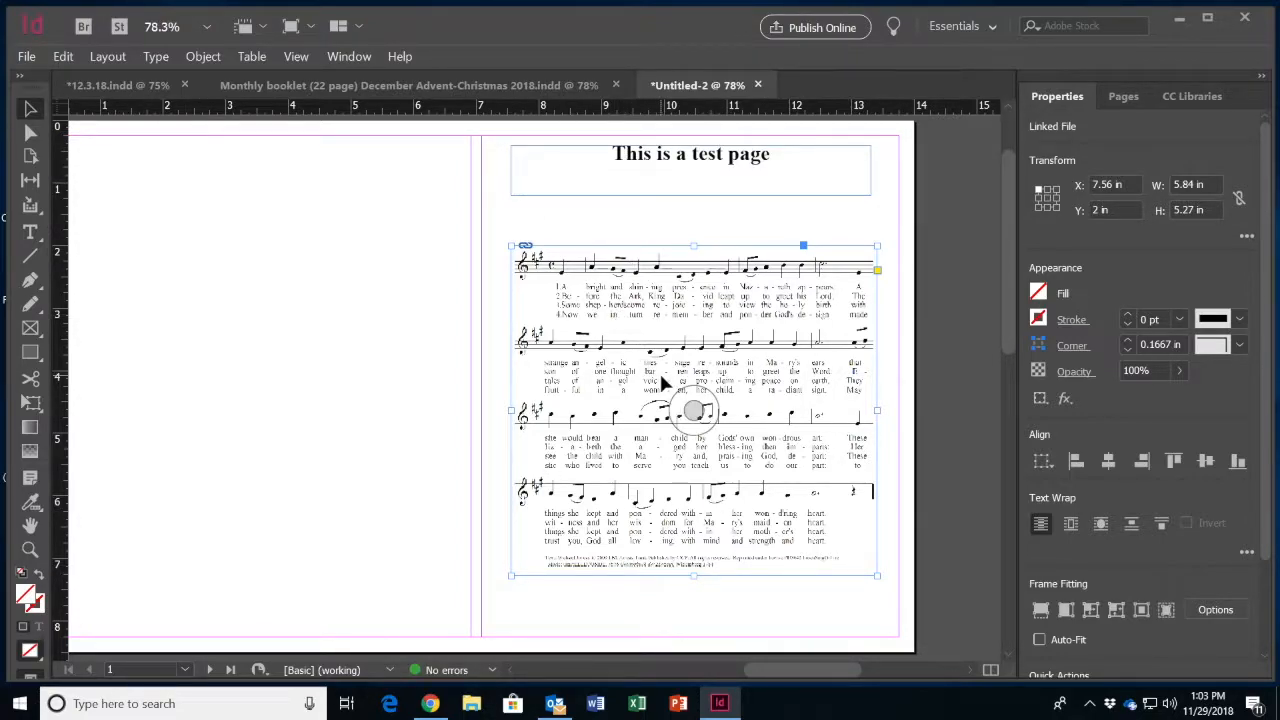
pyautogui.moveTo(660, 383)
pyautogui.mouseDown()
pyautogui.moveTo(667, 350)
pyautogui.moveTo(660, 375)
pyautogui.mouseUp()
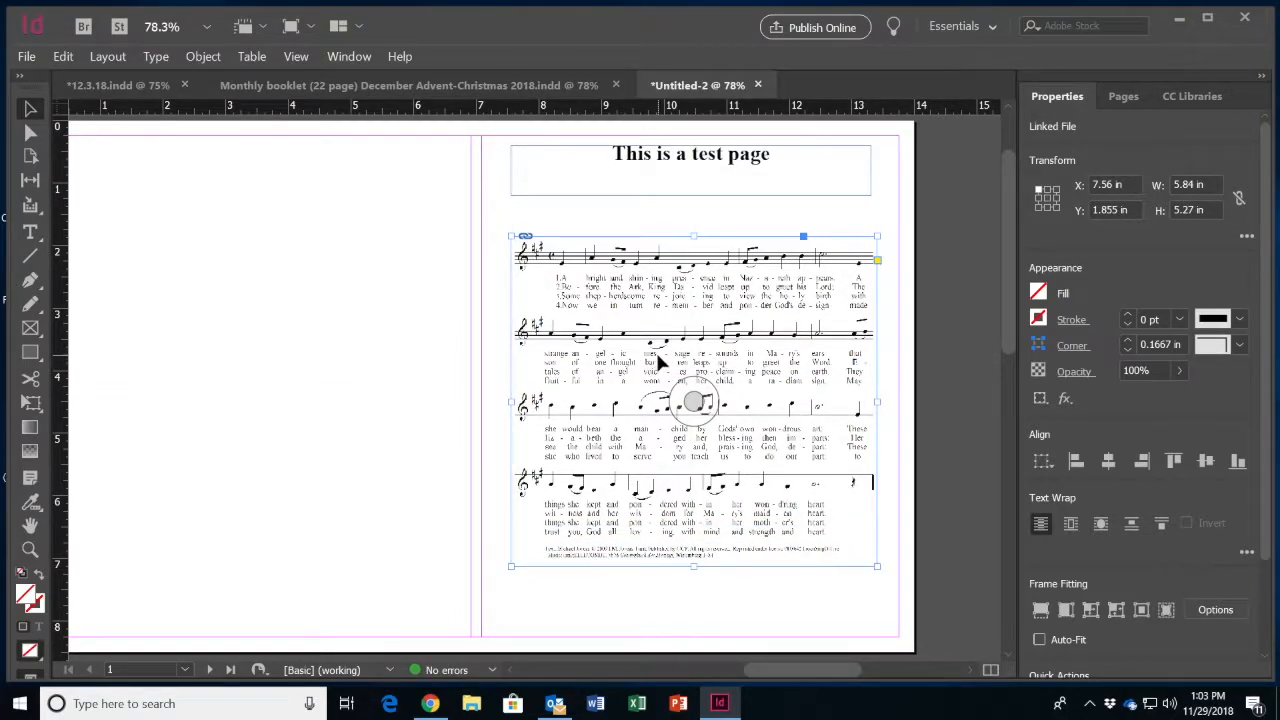
pyautogui.moveTo(659, 363); pyautogui.dragTo(659, 325)
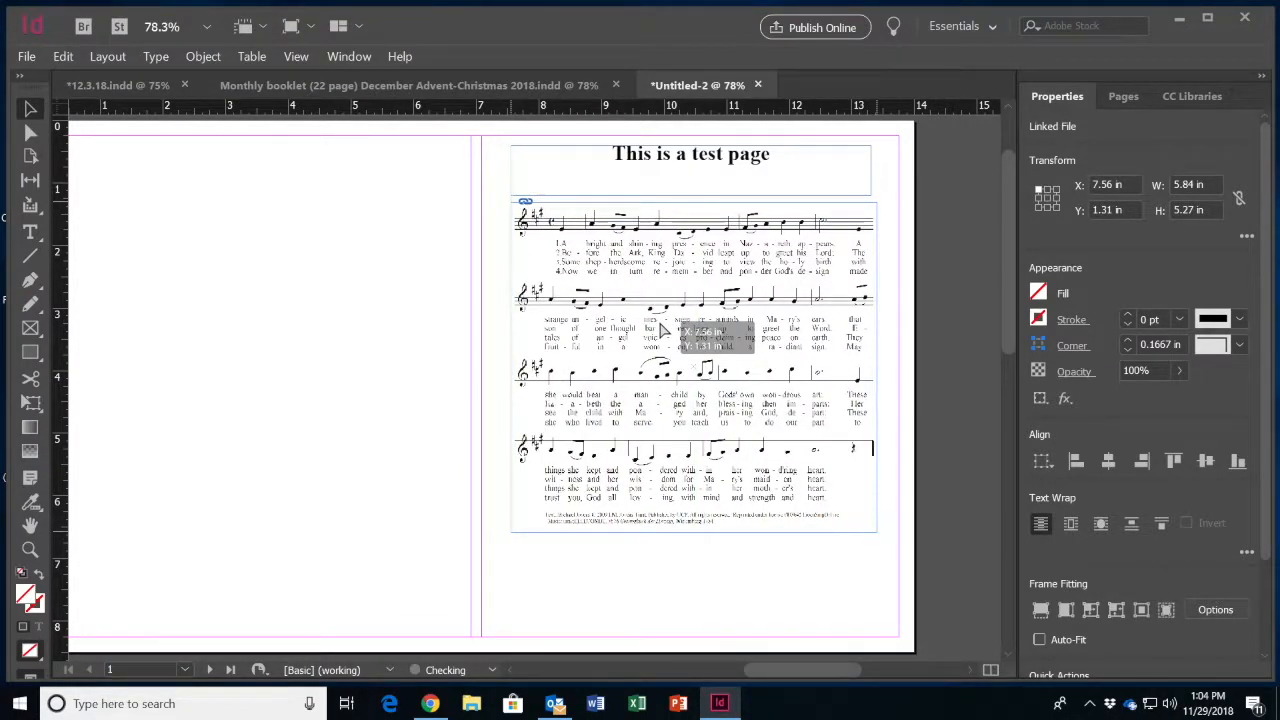
pyautogui.moveTo(661, 330); pyautogui.dragTo(660, 329)
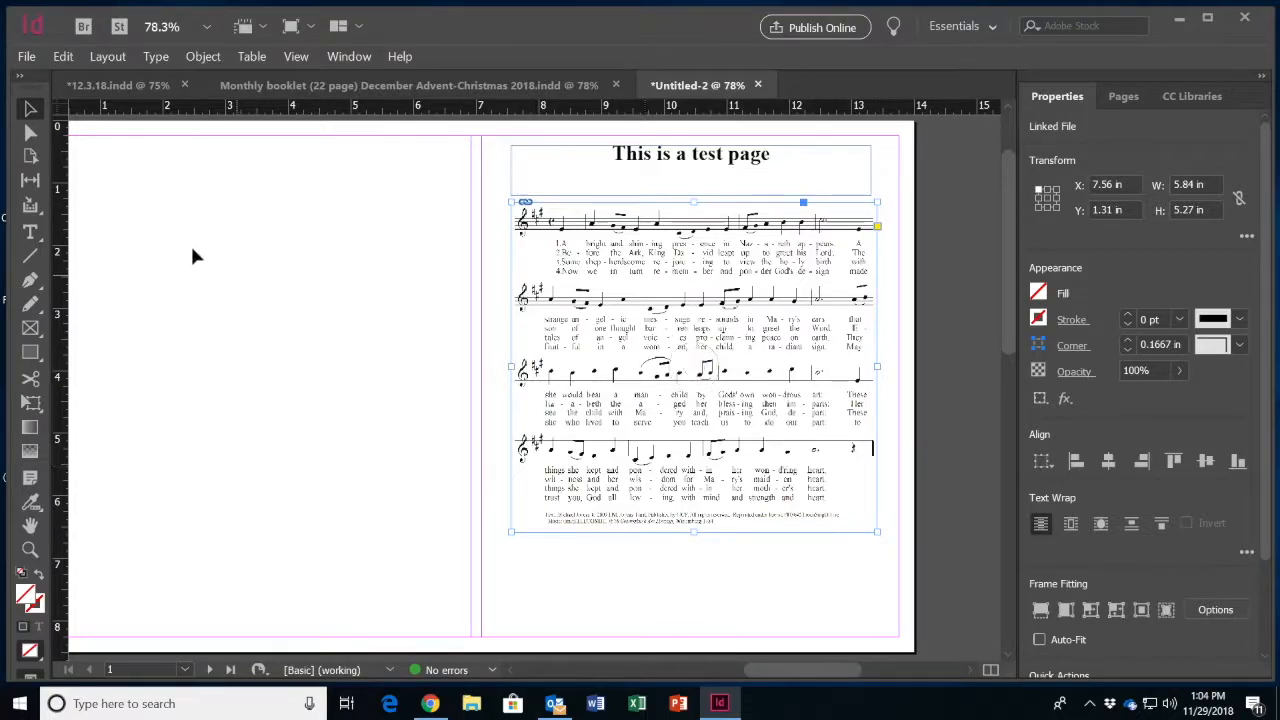
# Add a text frame about 5.74 by 0.26 in below the music, reading "Gospel" at its left and "Mark 4: 3-10" near its right edge.
pyautogui.click(30, 232)
pyautogui.moveTo(511, 545); pyautogui.dragTo(871, 561)
pyautogui.click(546, 552)
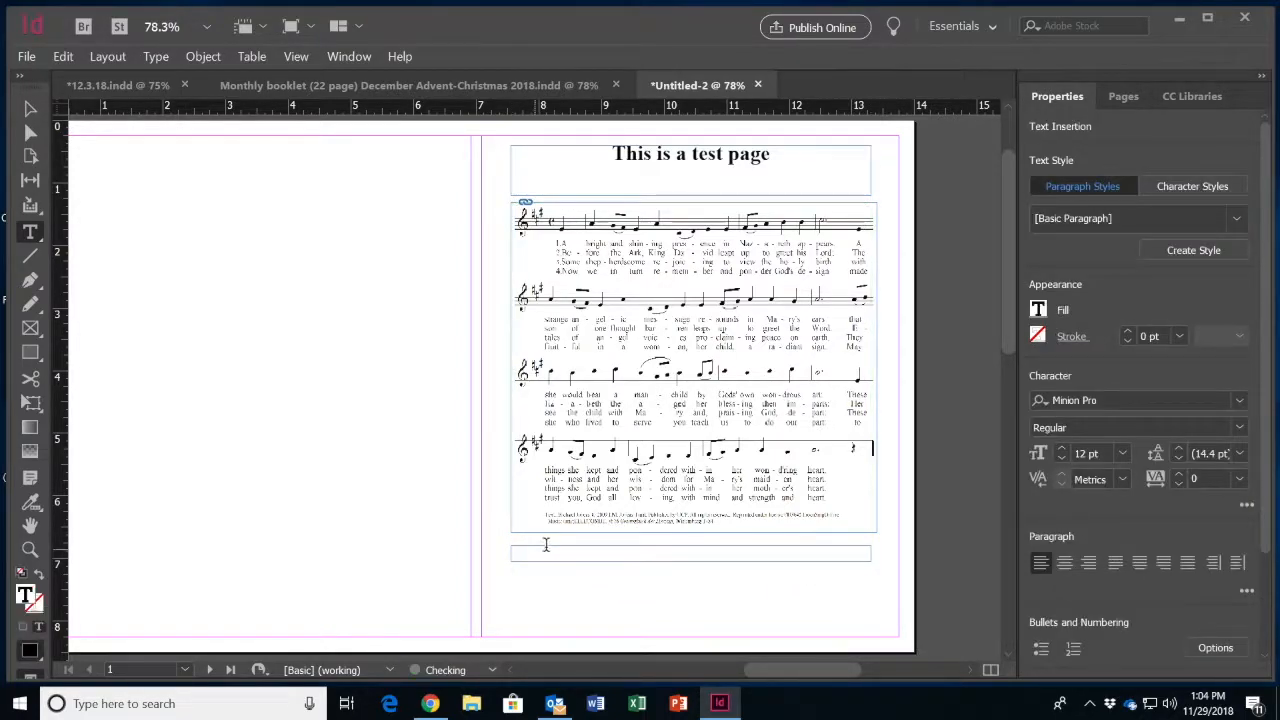
pyautogui.write('Gospel Mark 4: 3-10')
pyautogui.click(608, 557)
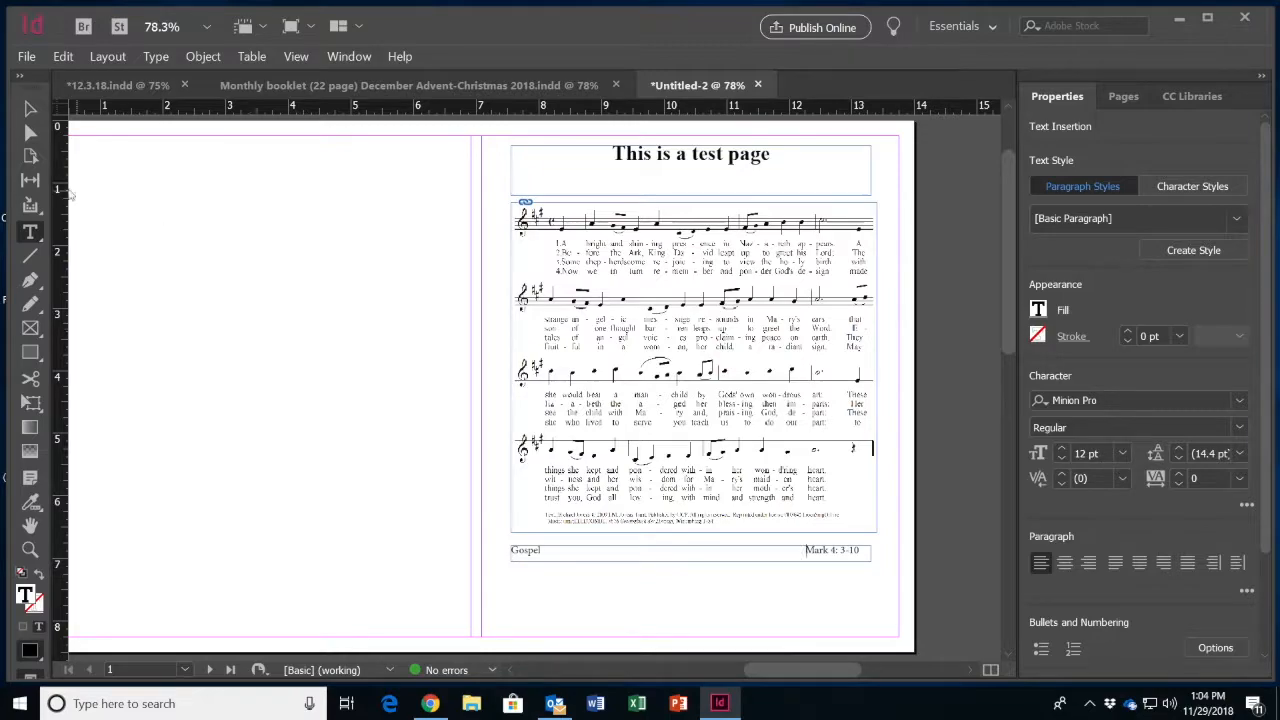
pyautogui.click(29, 106)
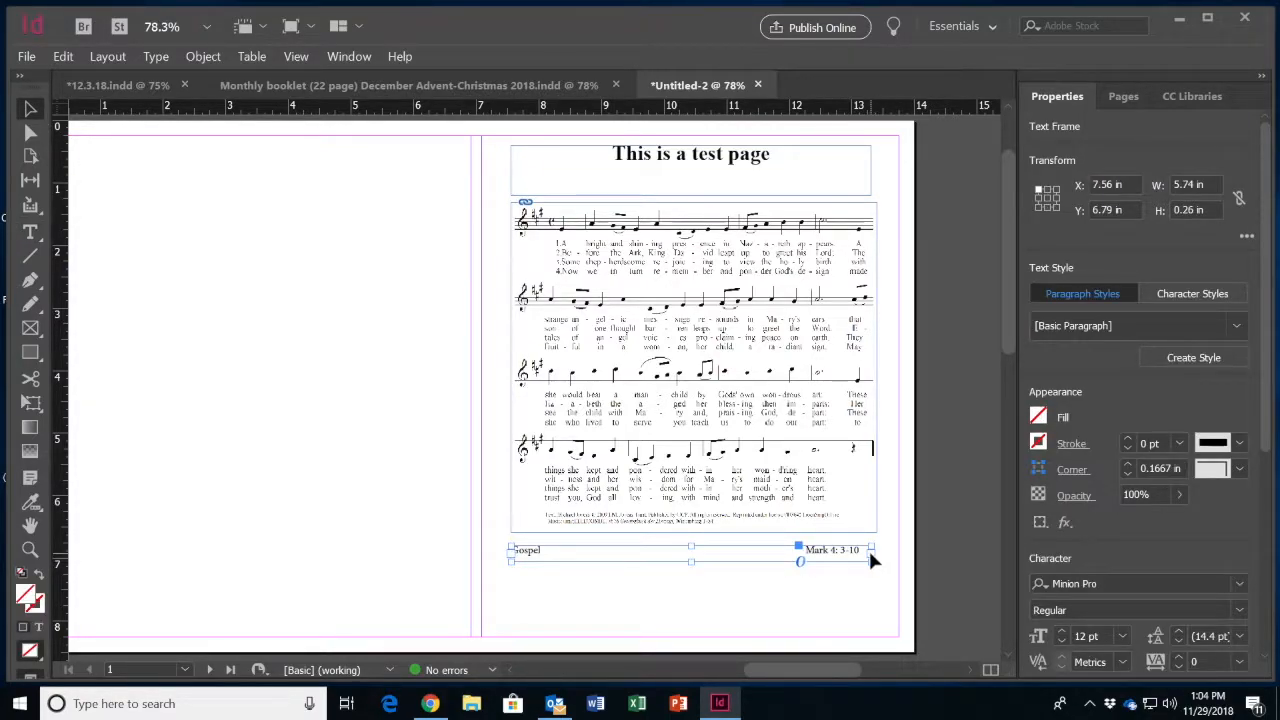
pyautogui.press('\\')
pyautogui.moveTo(870, 560); pyautogui.dragTo(876, 554)
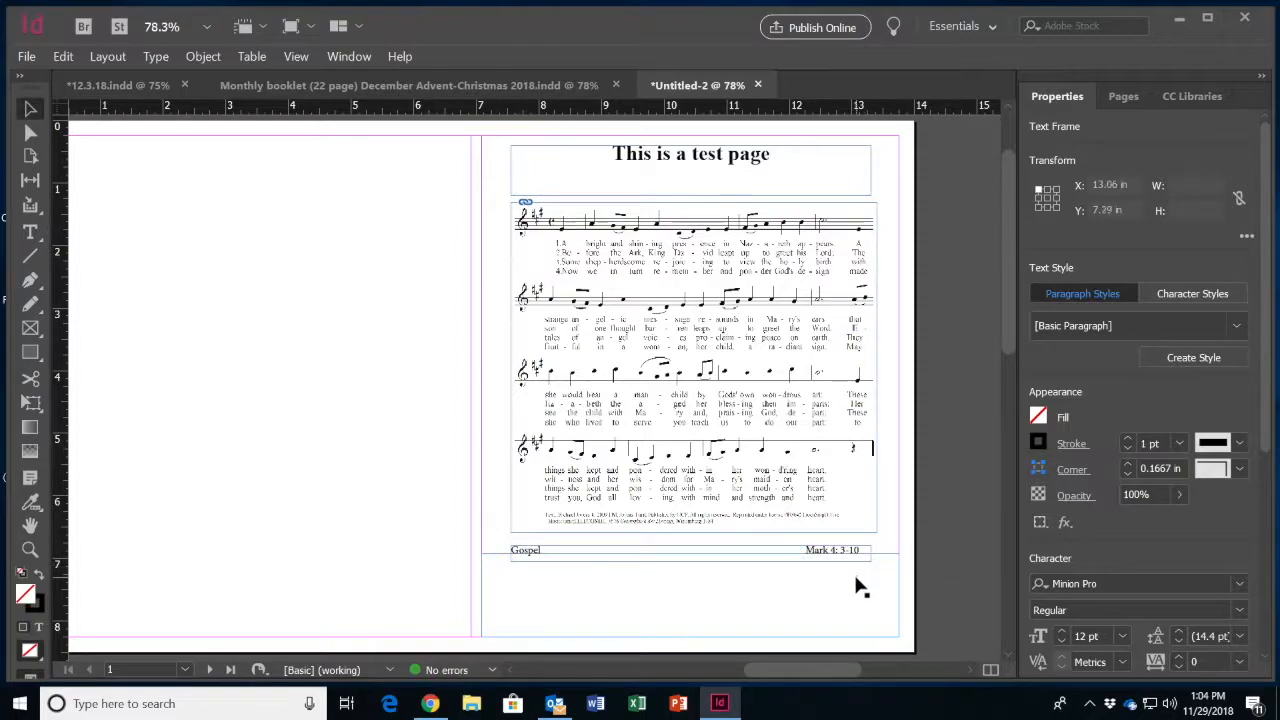
pyautogui.press('Delete')
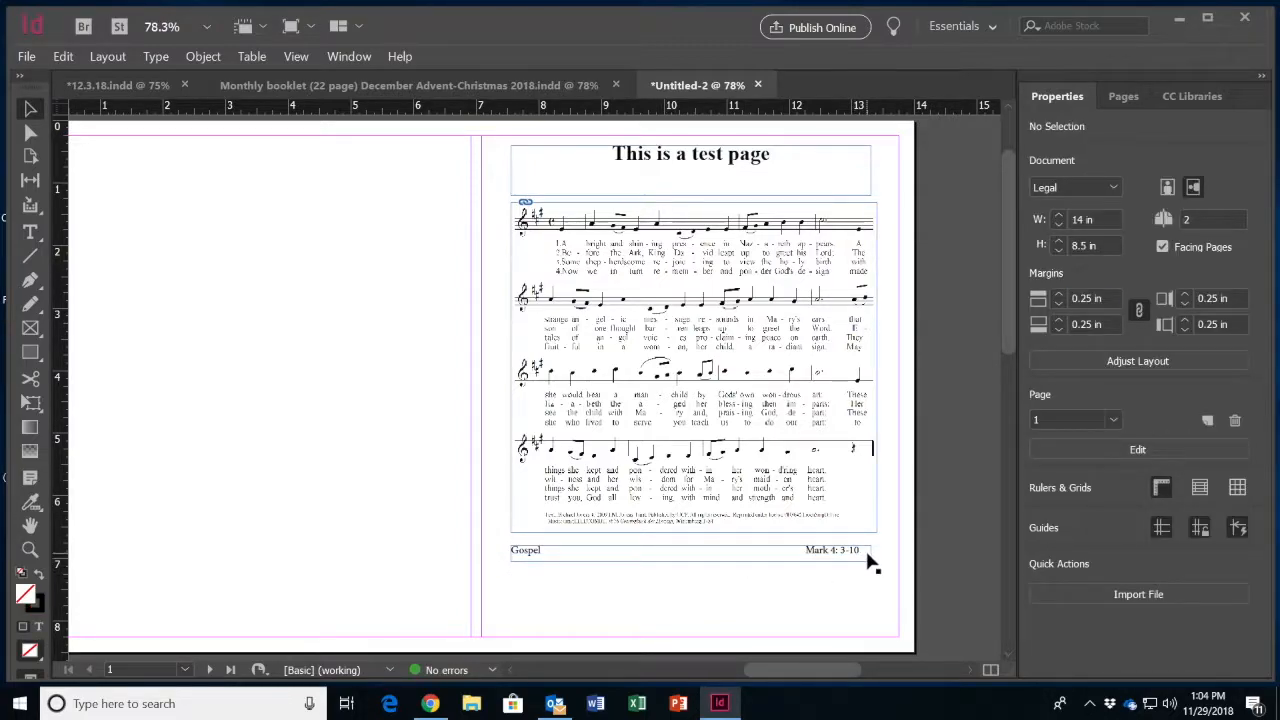
# Widen the Gospel text frame to 5.84 in to match the music and shift "Mark 4: 3-10" toward its right edge.
pyautogui.click(869, 552)
pyautogui.moveTo(872, 553); pyautogui.dragTo(876, 561)
pyautogui.click(30, 231)
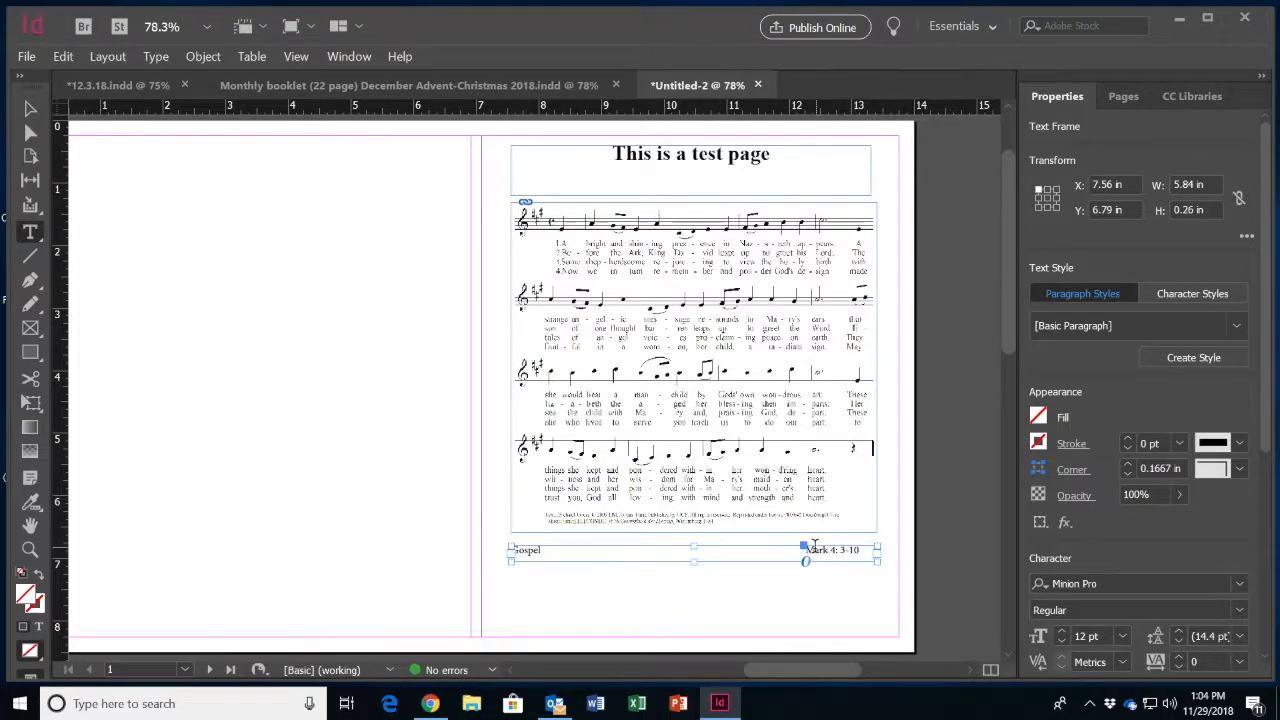
pyautogui.click(714, 547)
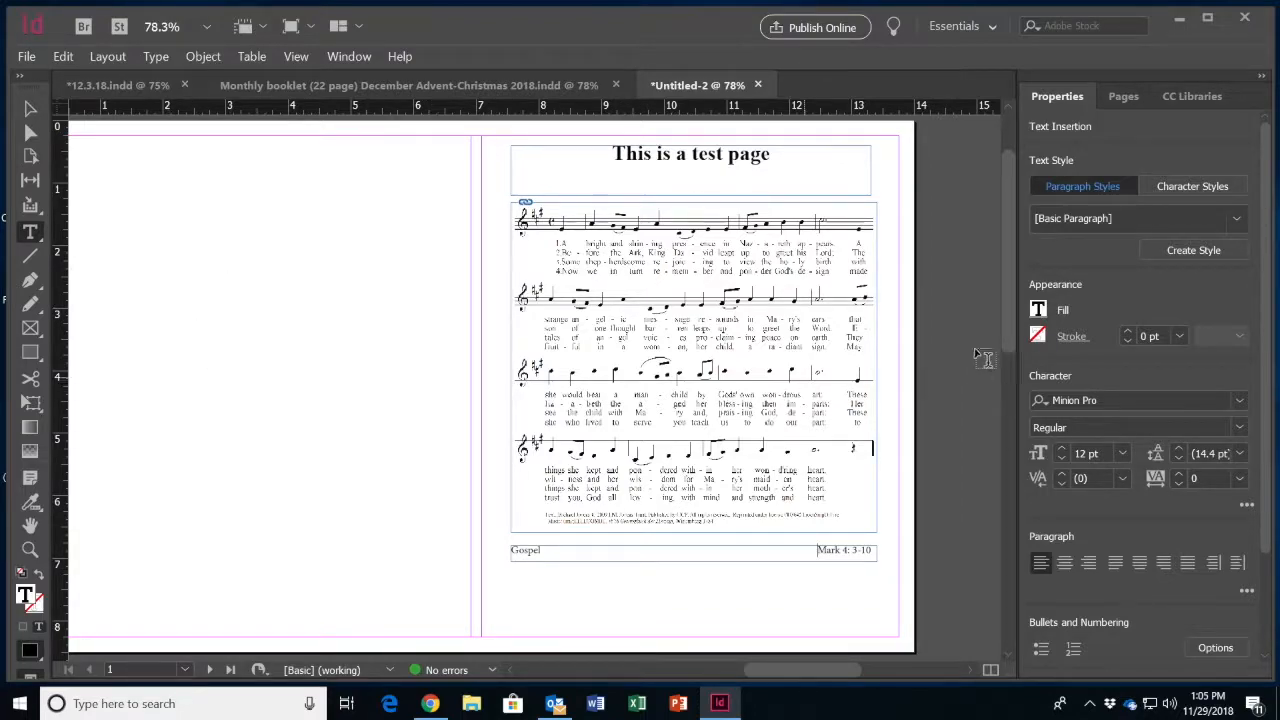
pyautogui.moveTo(1002, 300); pyautogui.dragTo(1009, 512)
pyautogui.moveTo(814, 672); pyautogui.dragTo(731, 671)
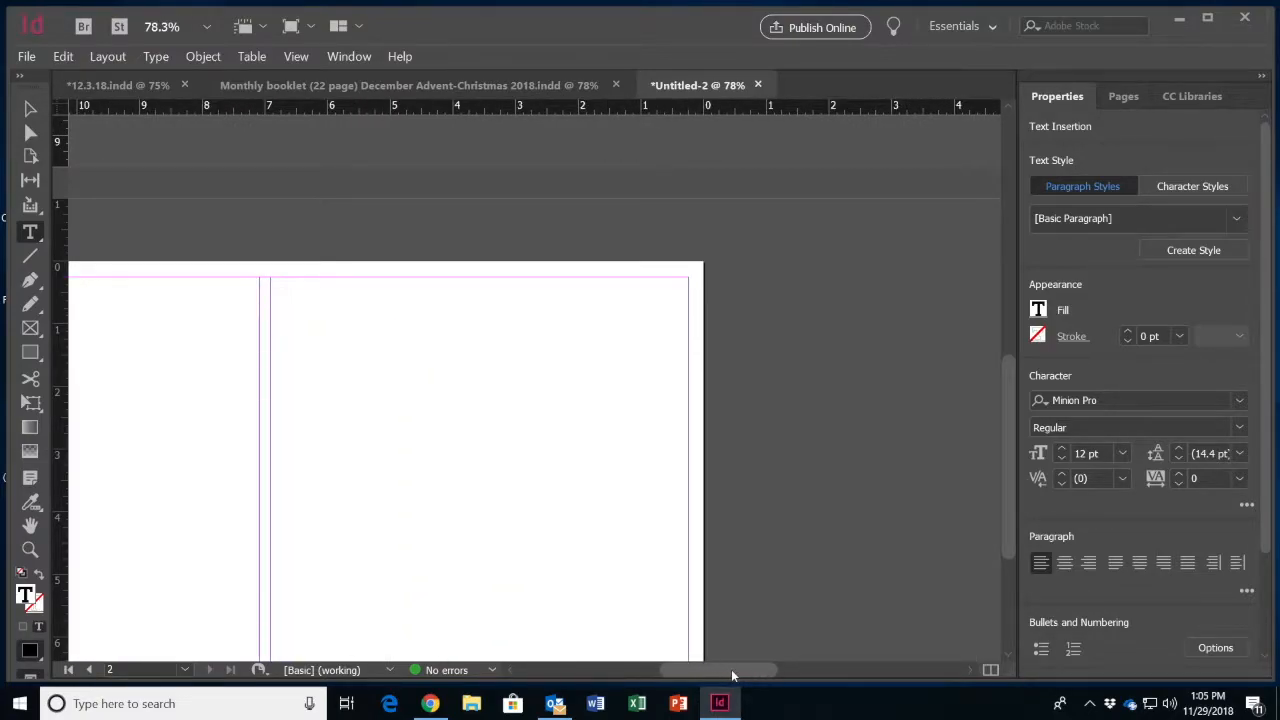
pyautogui.moveTo(1012, 447); pyautogui.dragTo(1004, 272)
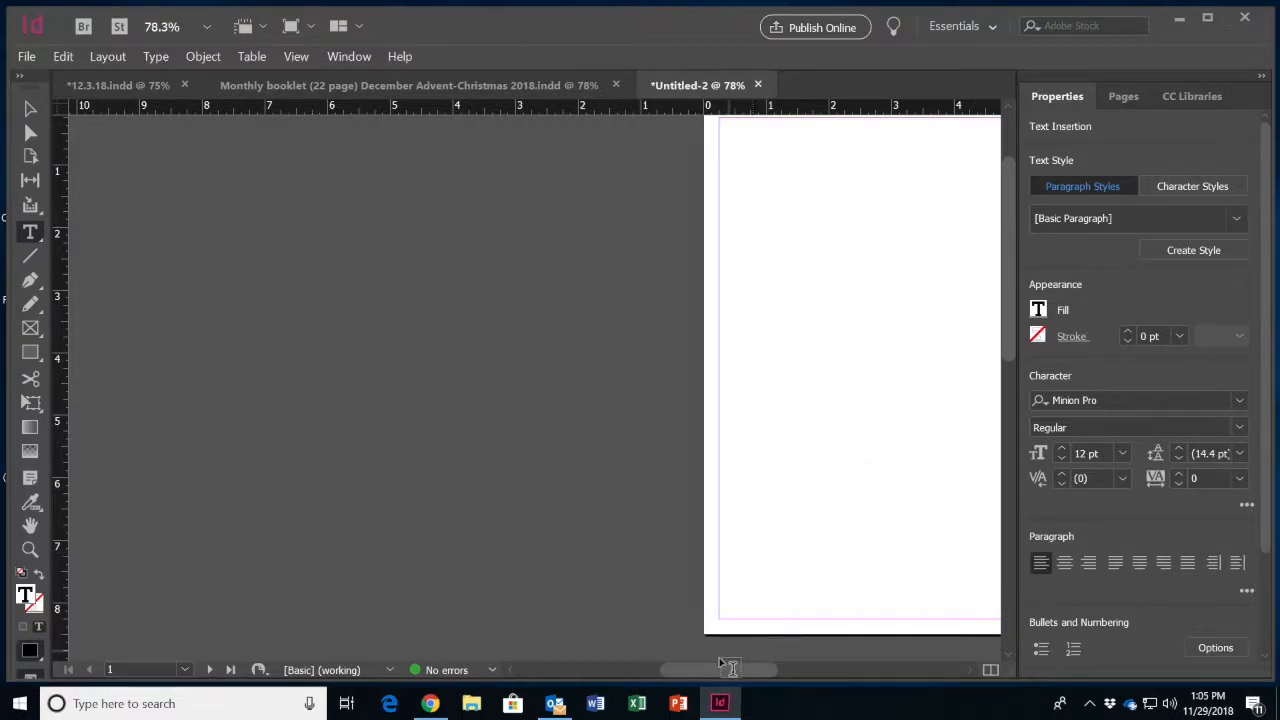
pyautogui.moveTo(712, 666); pyautogui.dragTo(799, 670)
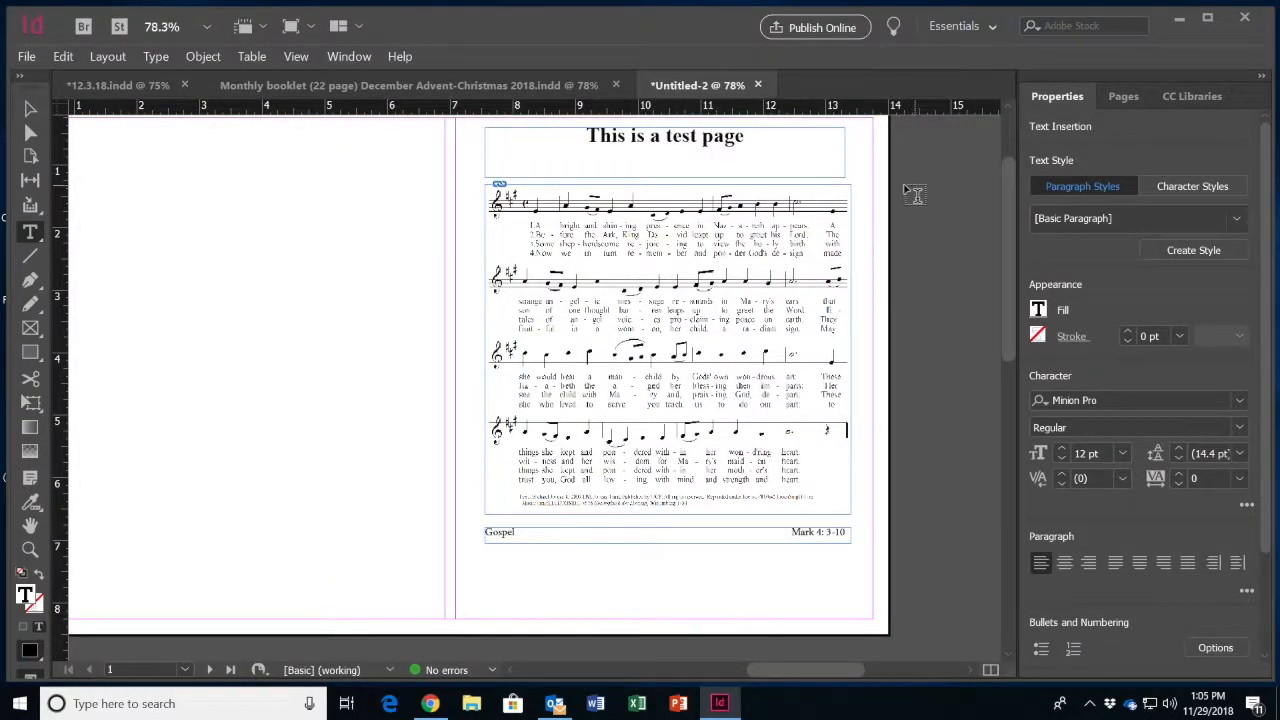
# Save the new document as an InDesign CC 2019 document named "test".
pyautogui.click(27, 58)
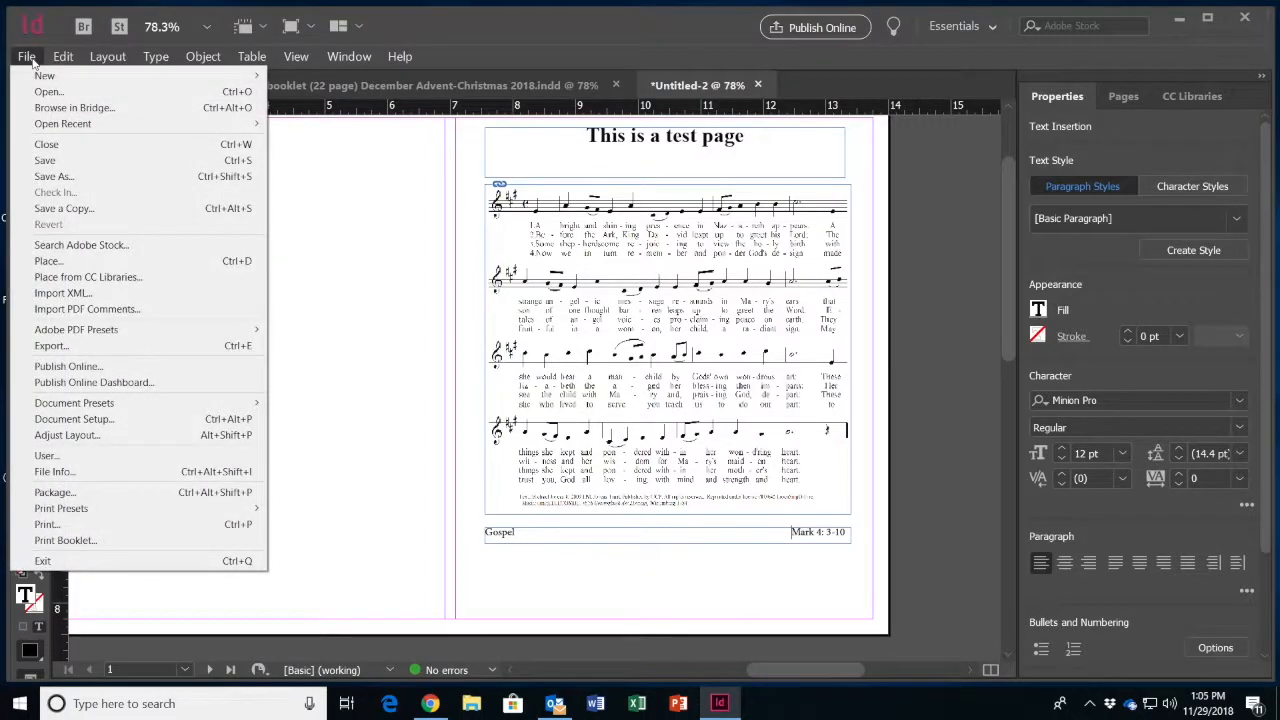
pyautogui.click(45, 177)
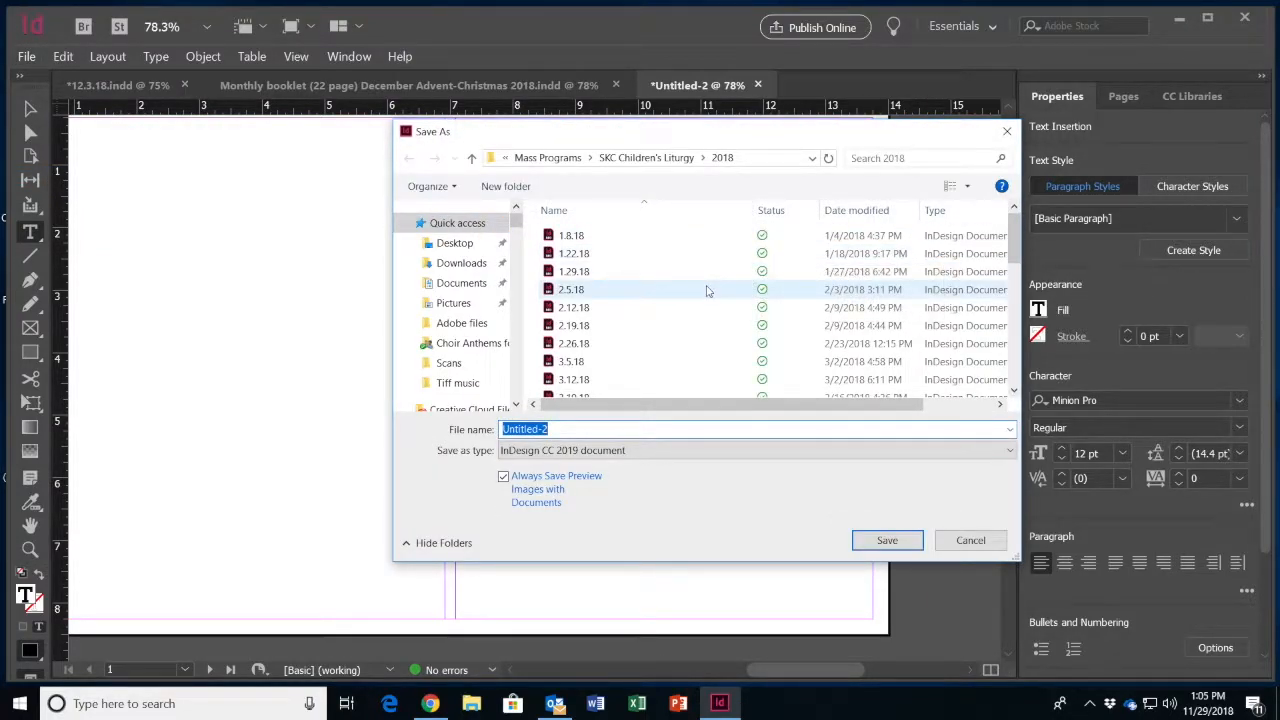
pyautogui.write('test')
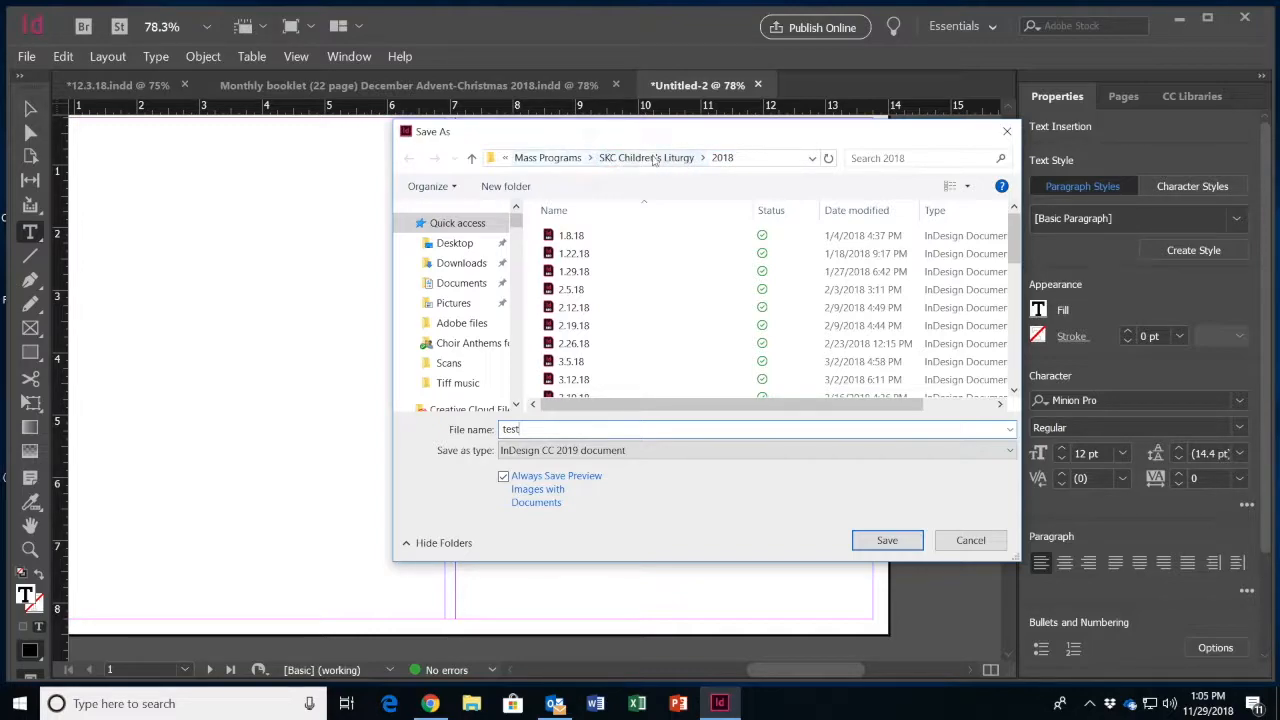
pyautogui.click(887, 541)
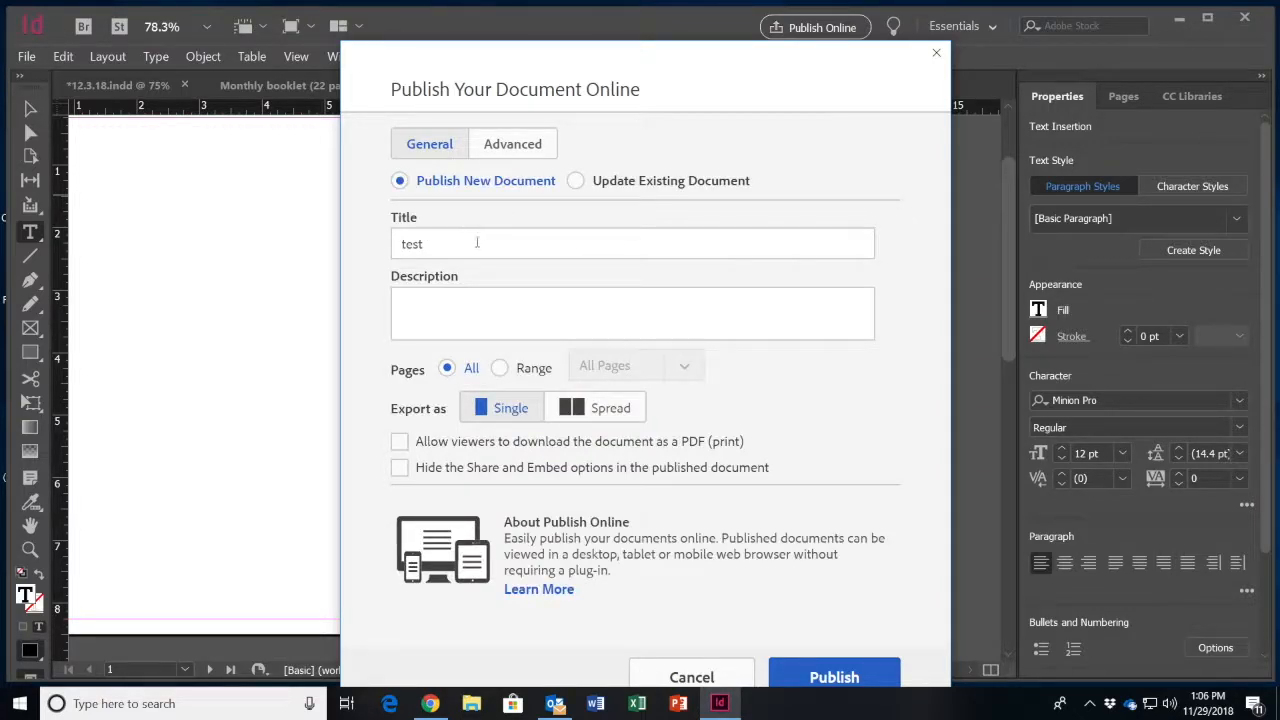
# Publish all pages online as a new document titled "test 2" with the description "test for webinar".
pyautogui.click(435, 244)
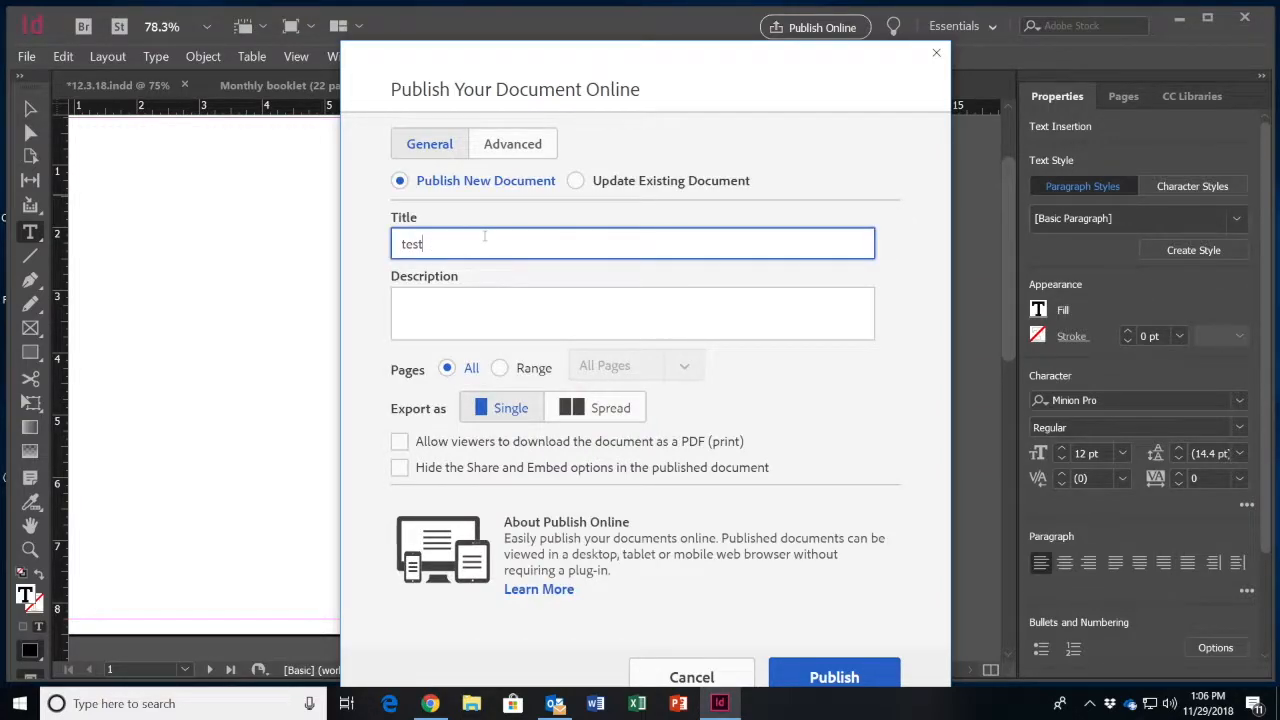
pyautogui.write('2')
pyautogui.click(423, 244)
pyautogui.click(417, 299)
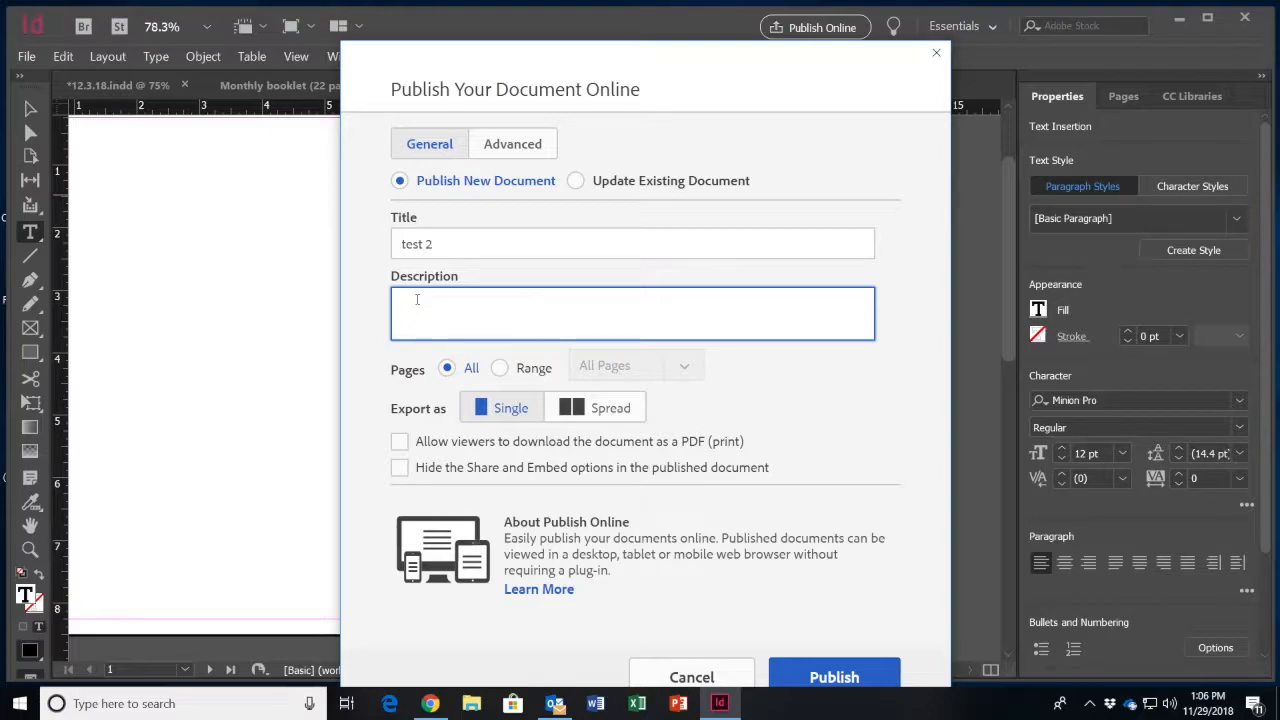
pyautogui.write('test for webinar')
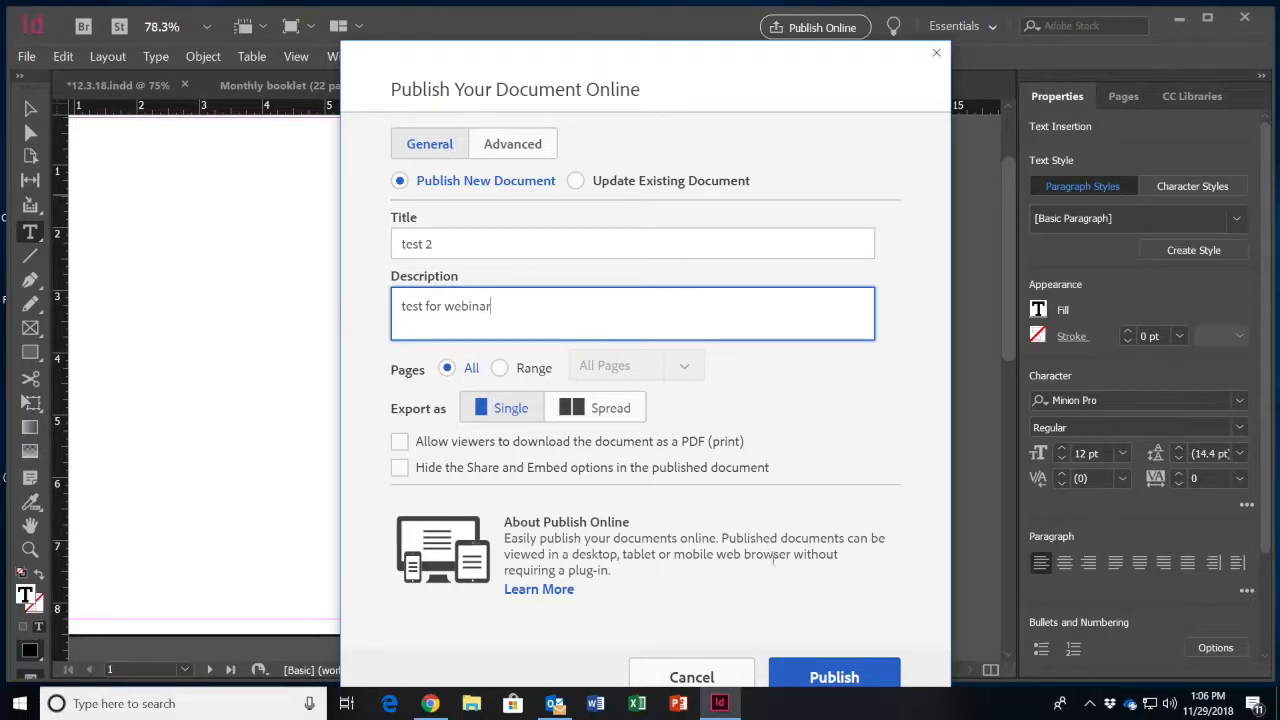
pyautogui.click(834, 676)
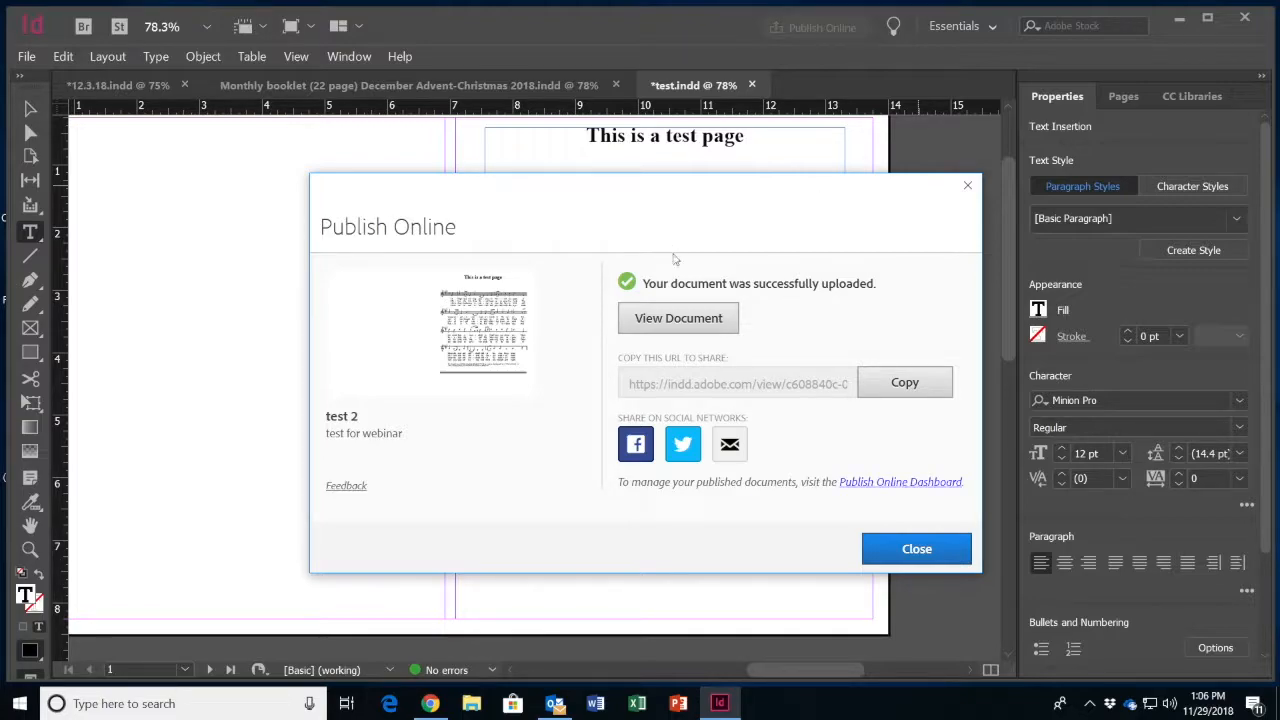
# View the published document in the web browser and go on to its second page.
pyautogui.click(673, 321)
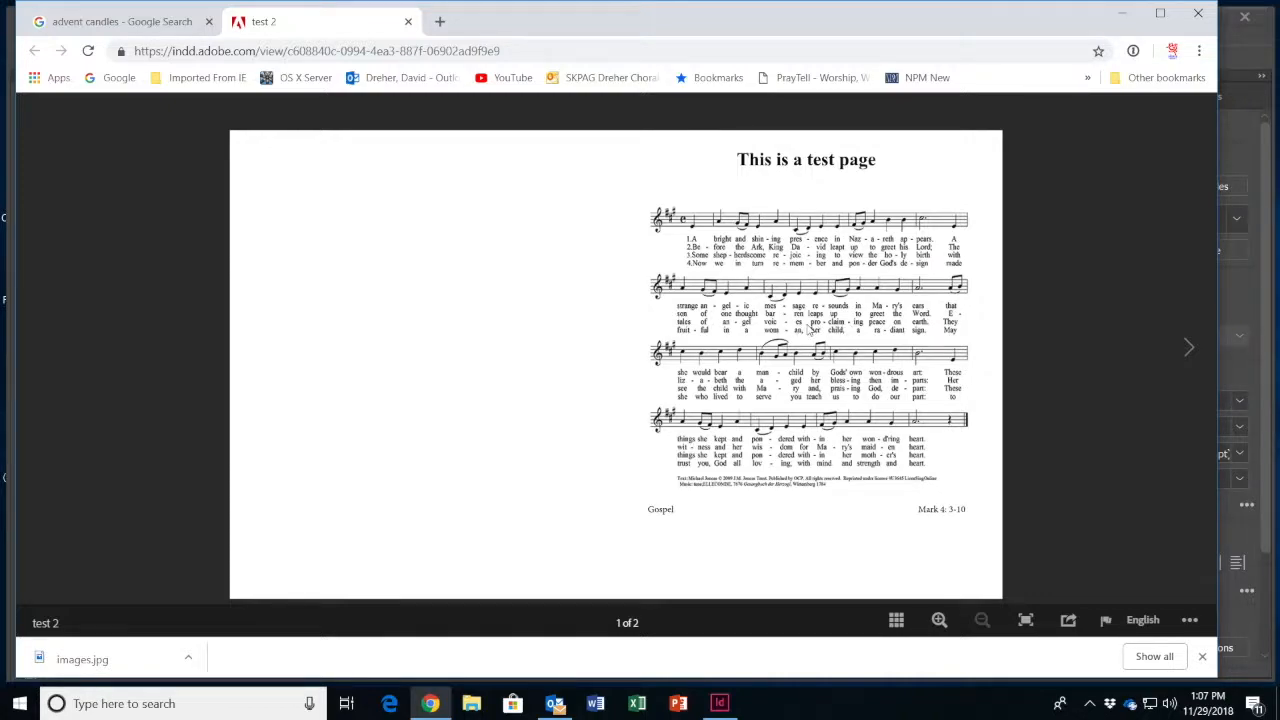
pyautogui.click(1189, 348)
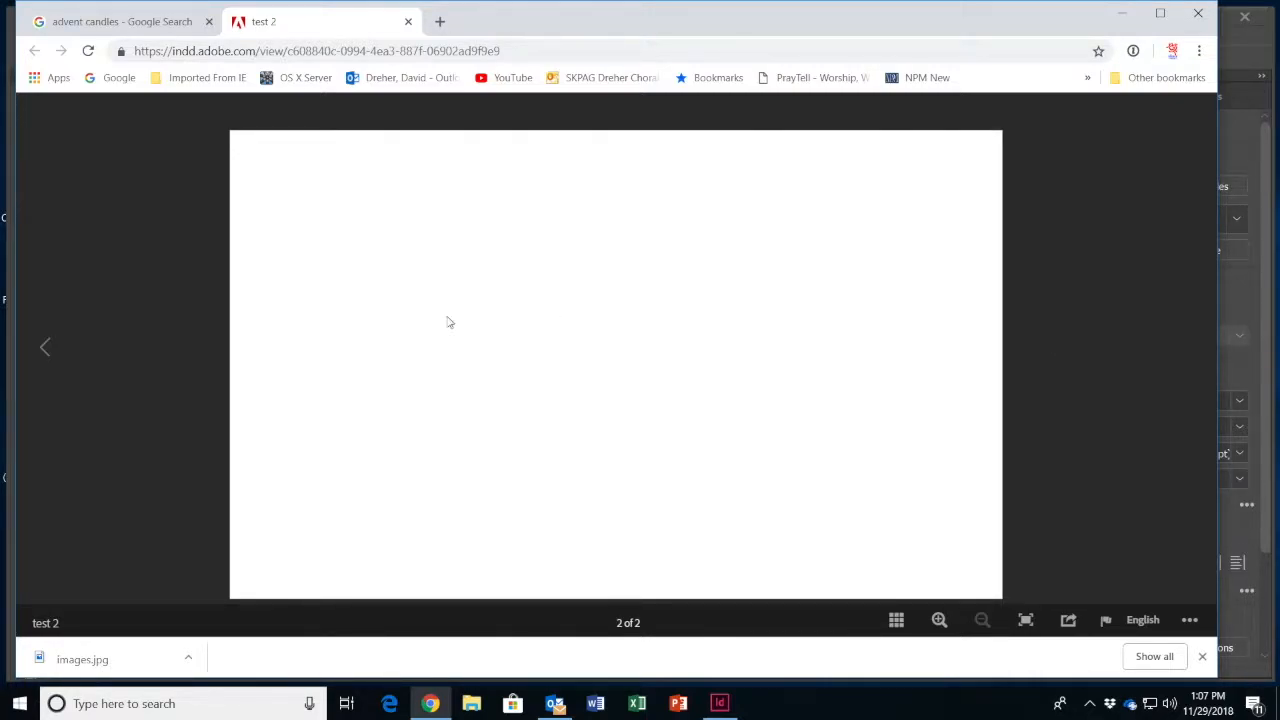
# Return to the first page of the published document and close the web browser.
pyautogui.click(45, 348)
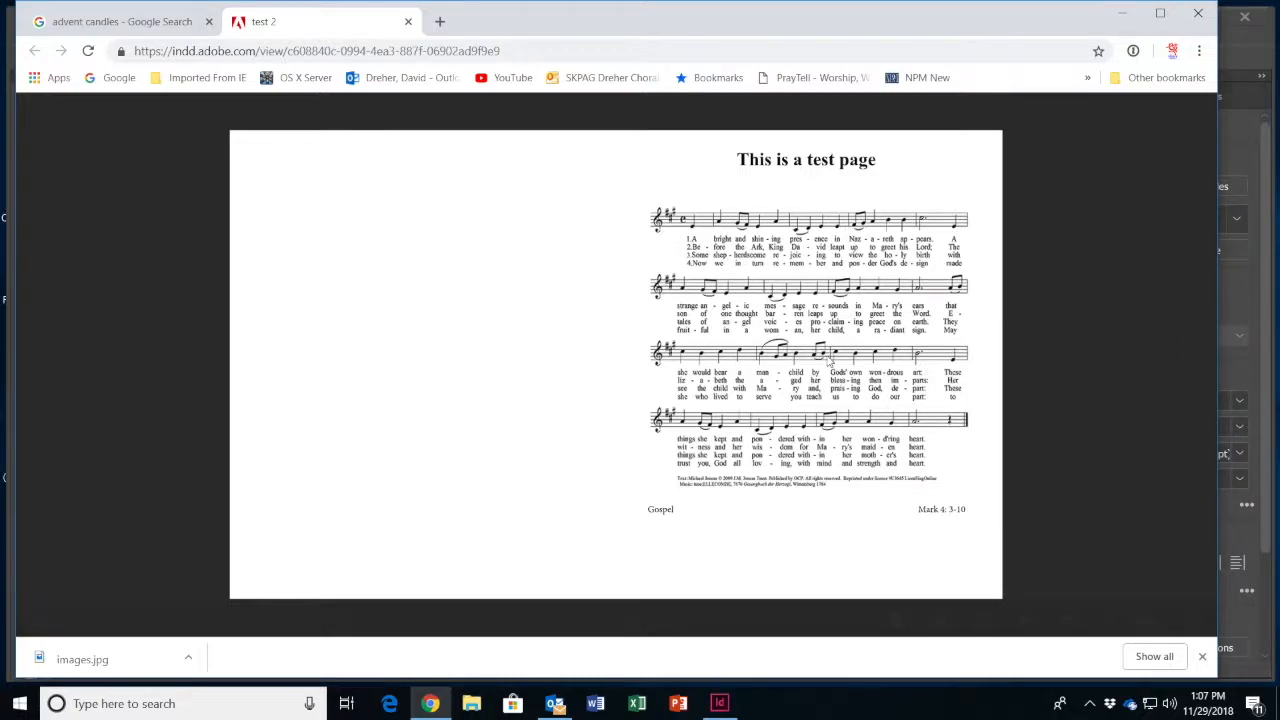
pyautogui.click(1193, 22)
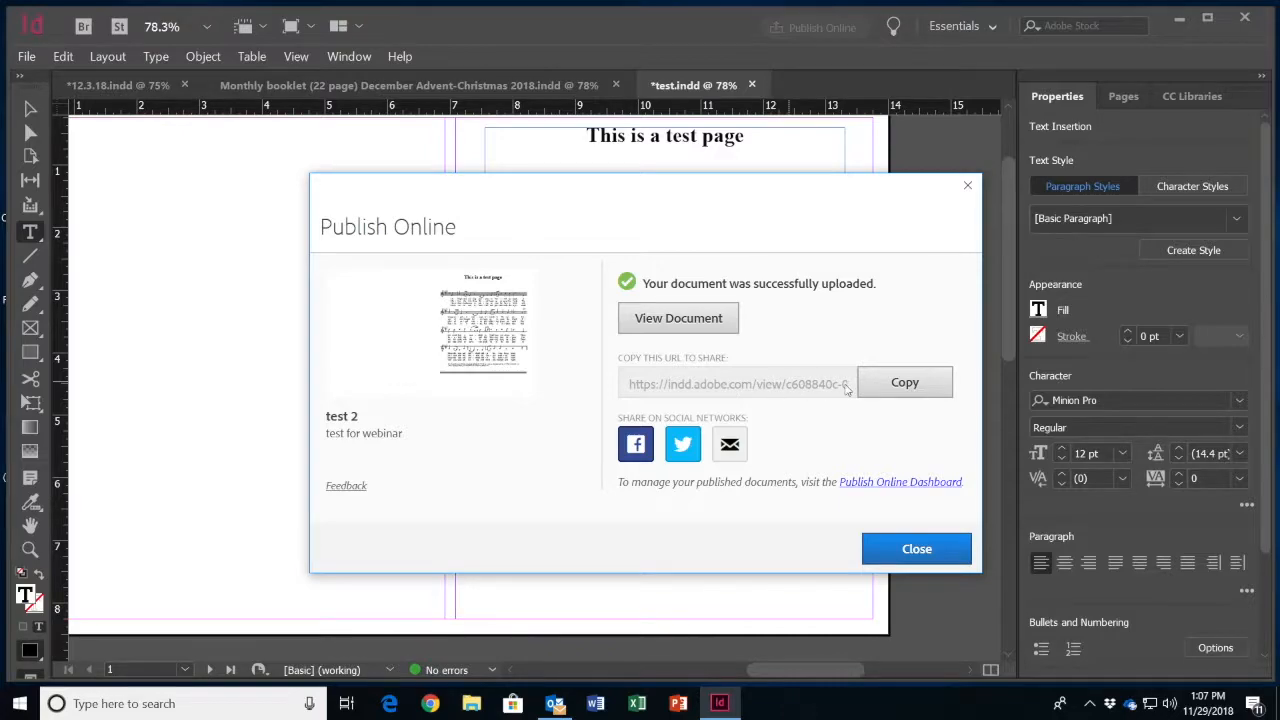
# Copy the published document's share URL, switch to Outlook and start a new email message.
pyautogui.click(908, 386)
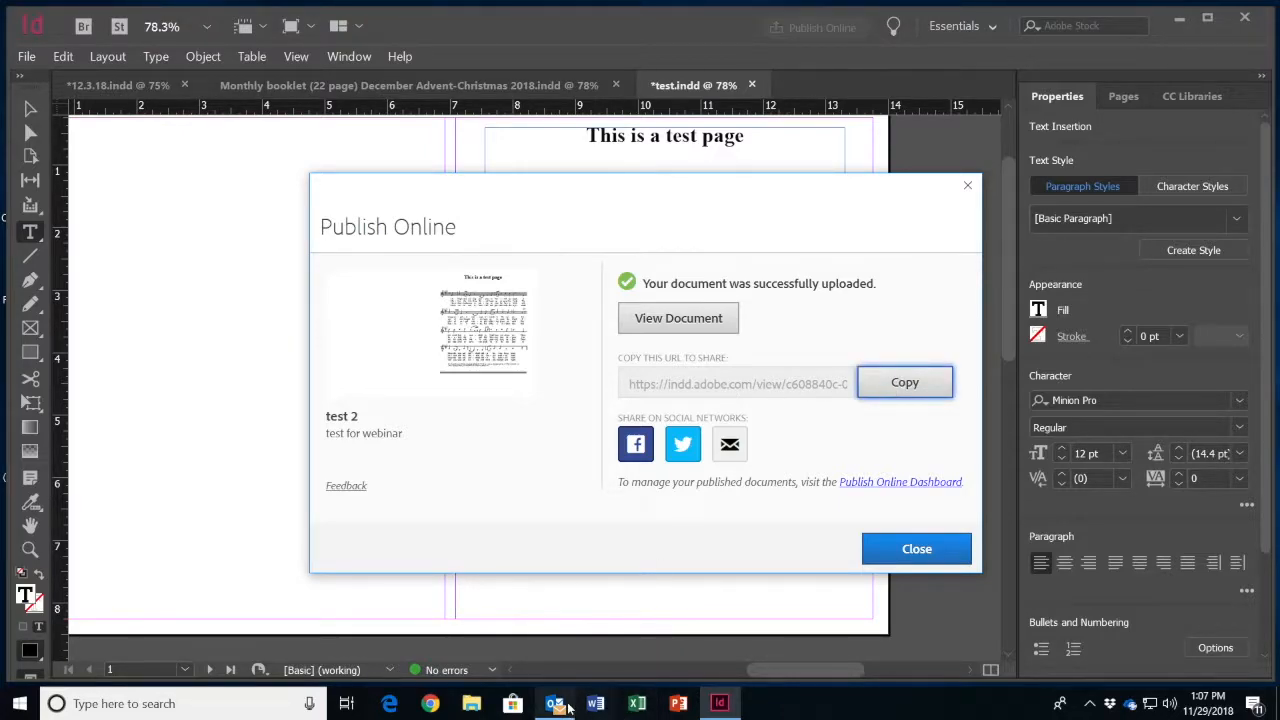
pyautogui.moveTo(556, 706)
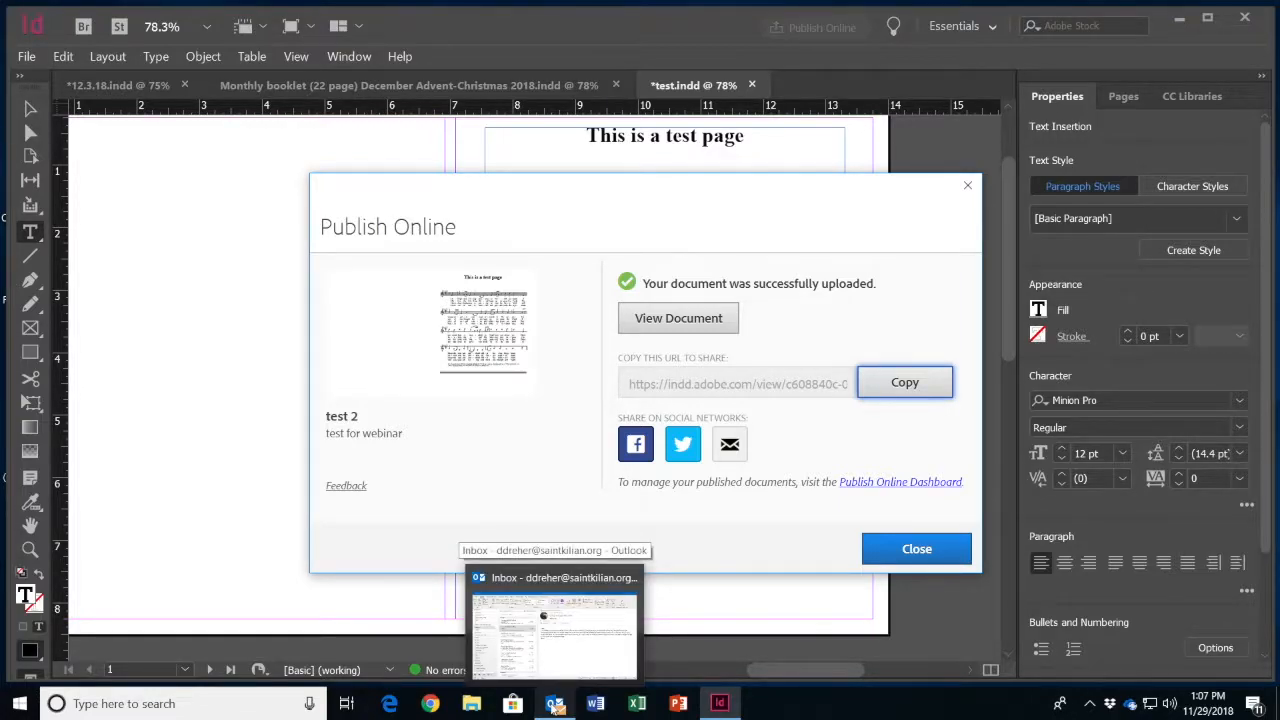
pyautogui.click(556, 706)
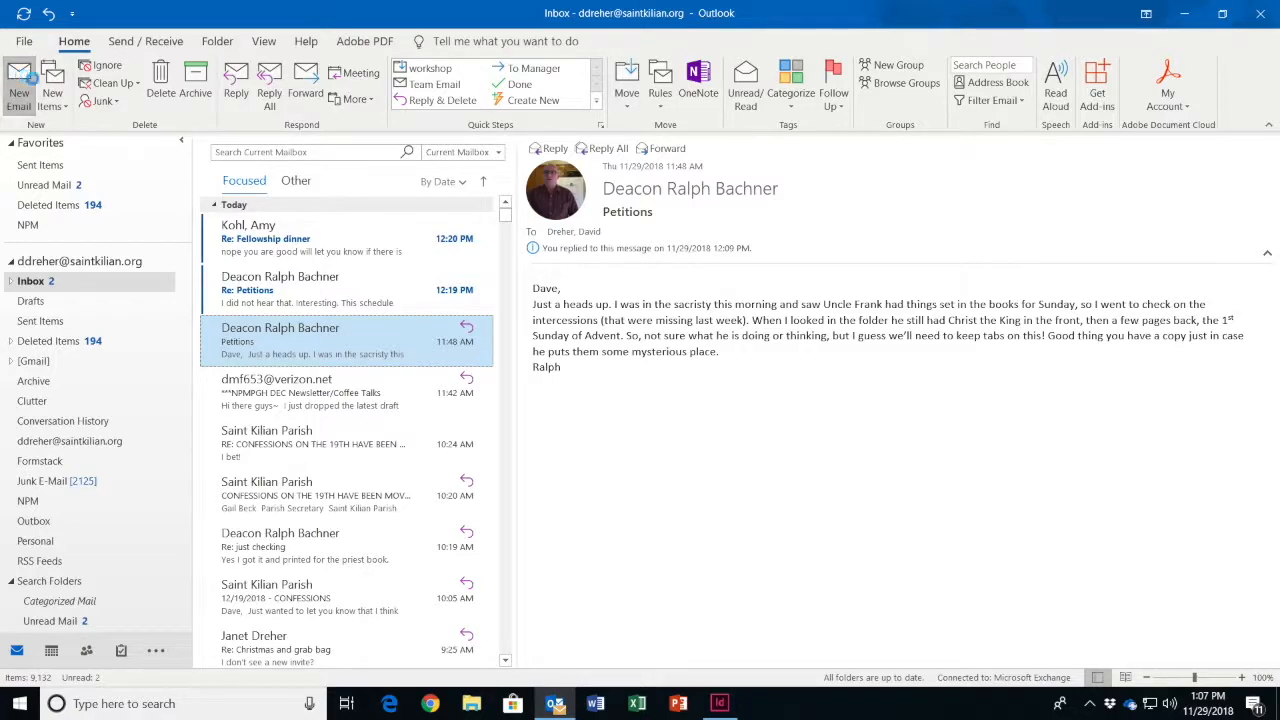
pyautogui.hotkey('ctrl', 'n')
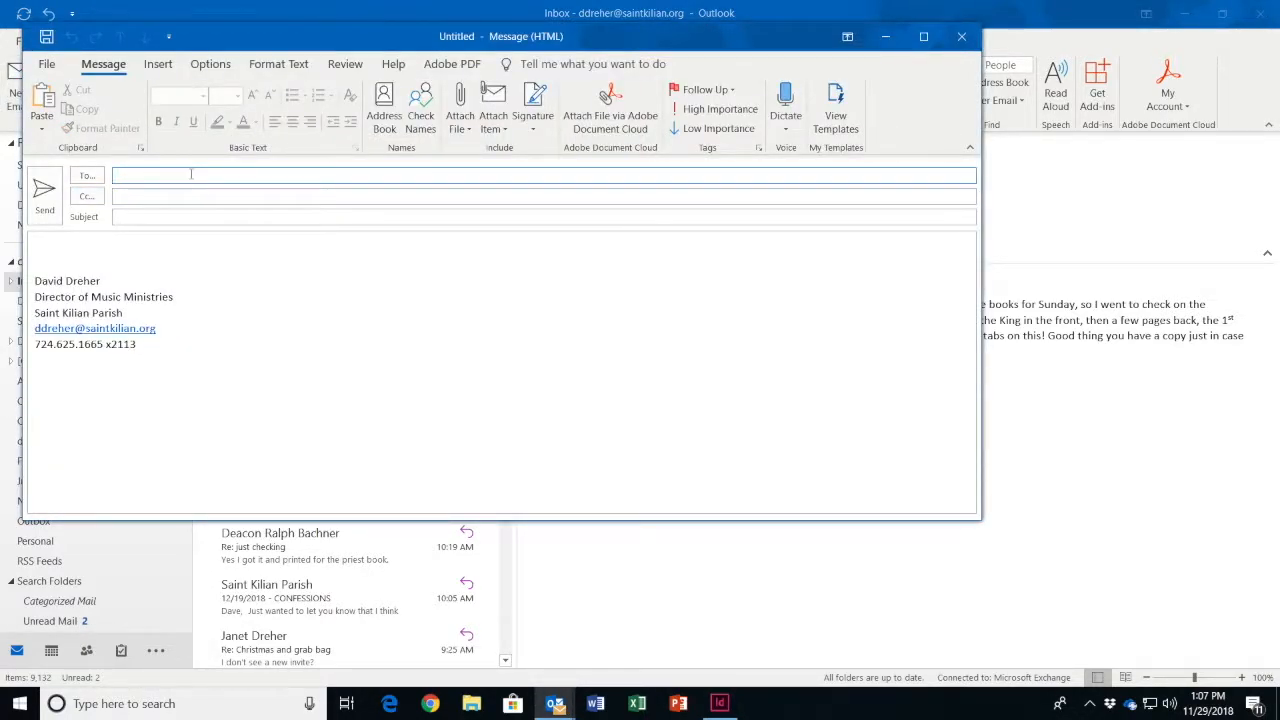
# Address the email to the sender's own parish account with the subject "test link" and paste the published document's URL into the body.
pyautogui.write('dav')
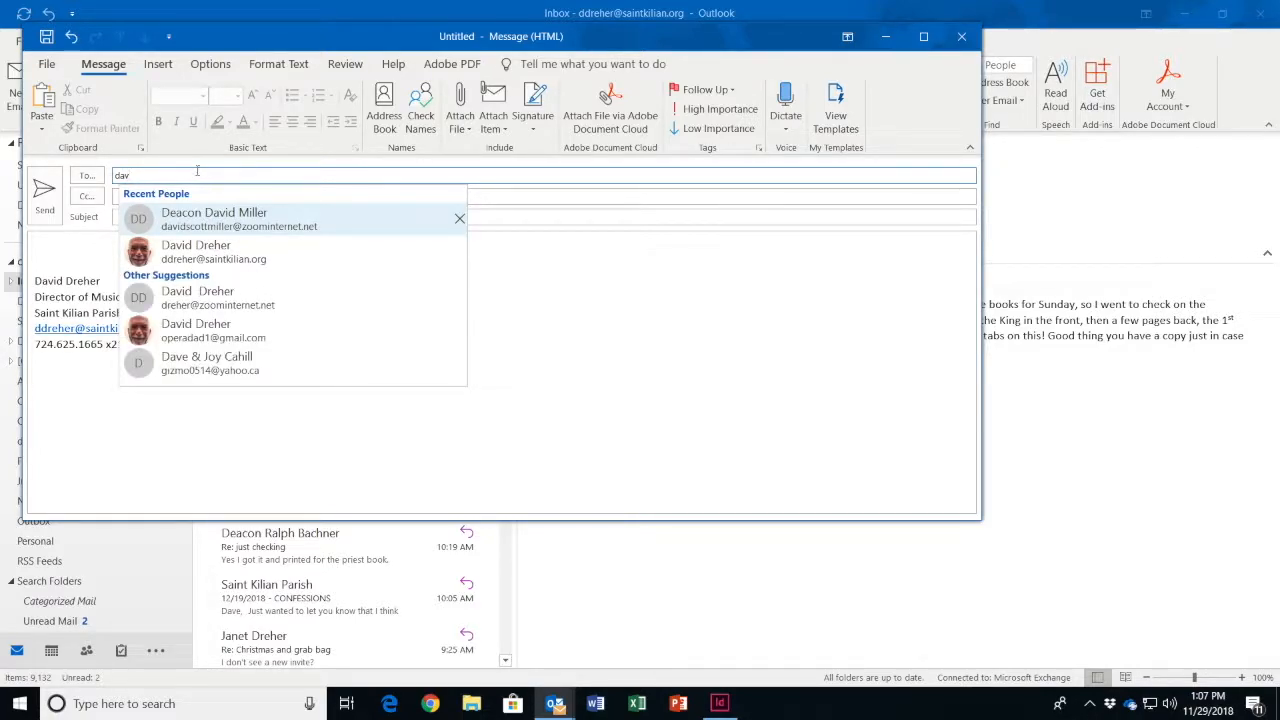
pyautogui.click(200, 252)
pyautogui.click(141, 217)
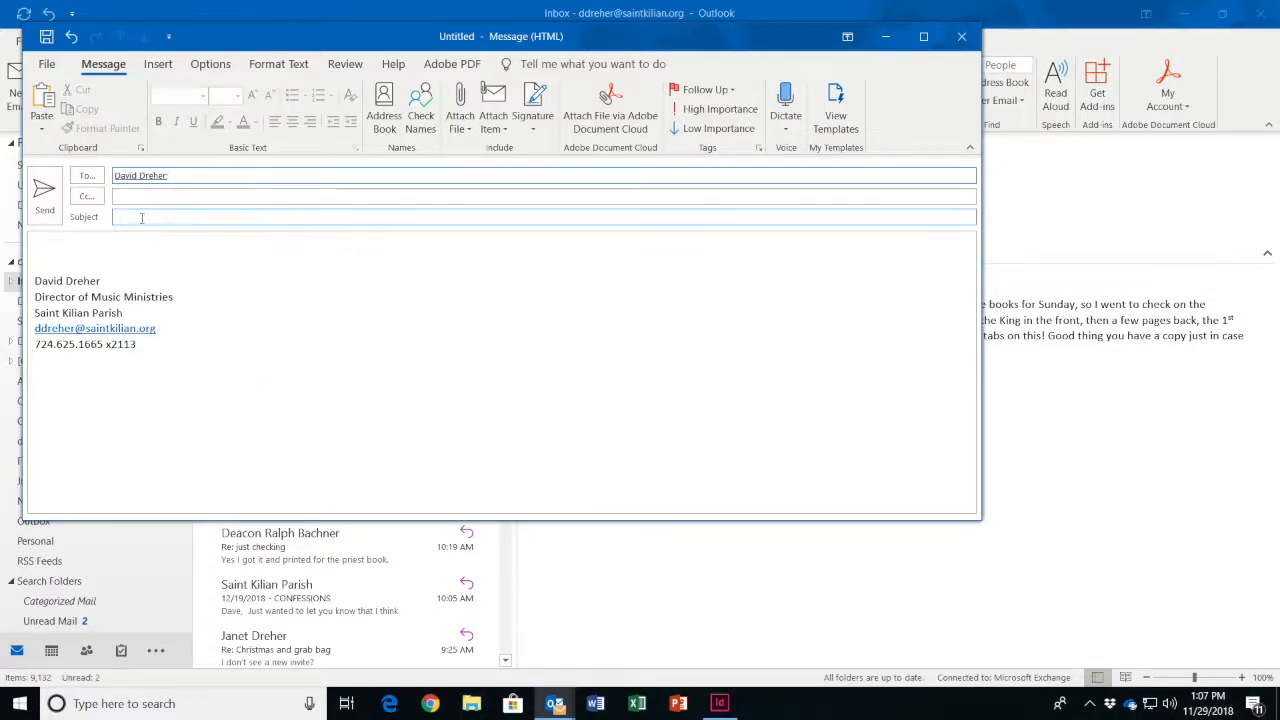
pyautogui.write('test')
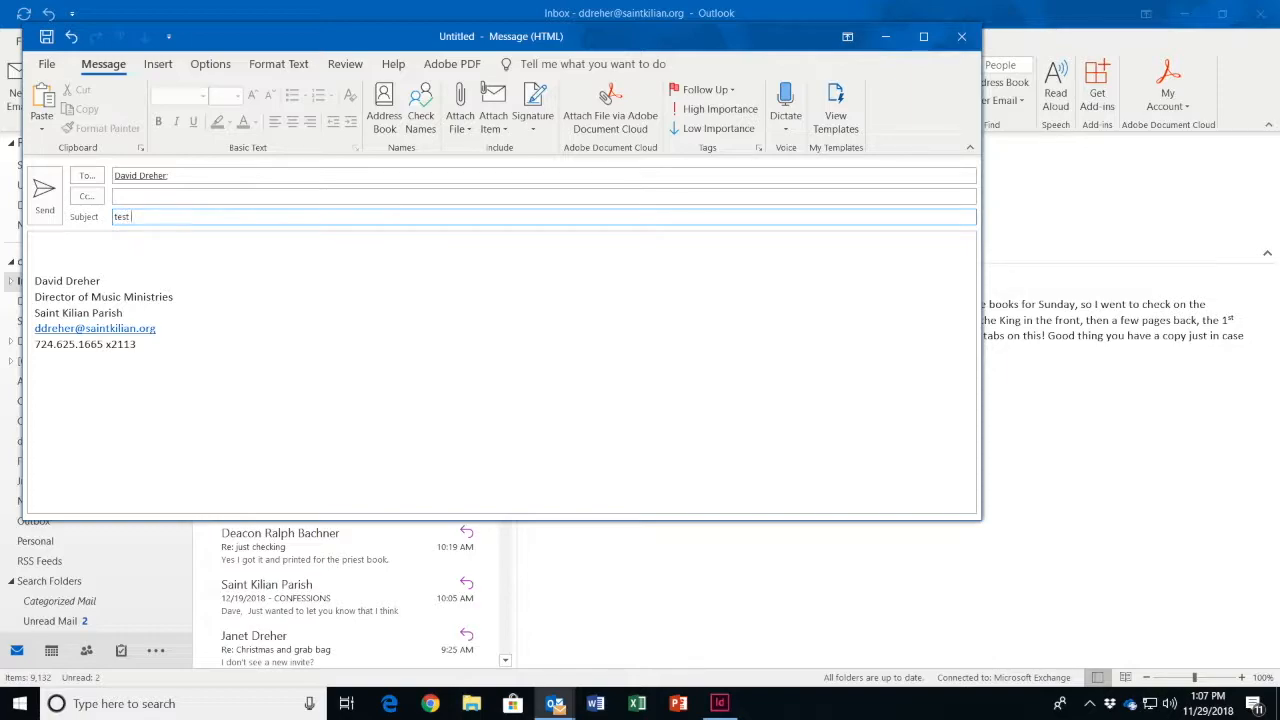
pyautogui.click(46, 243)
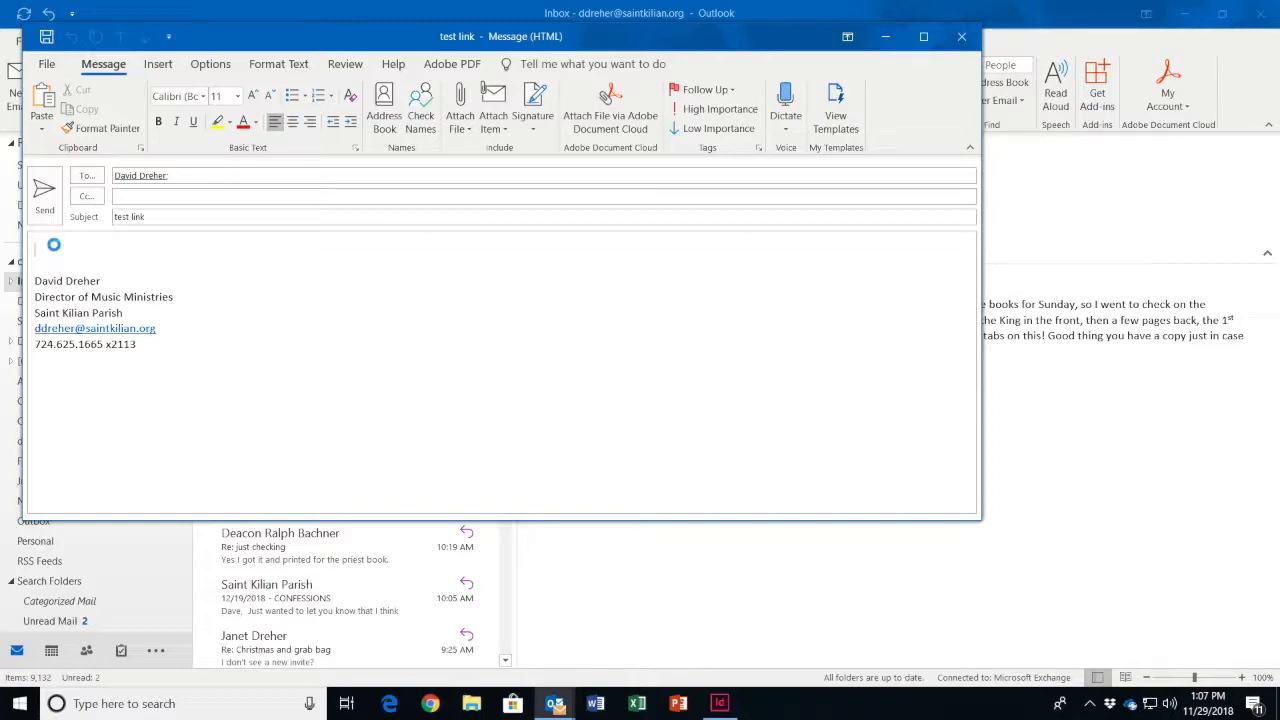
pyautogui.hotkey('ctrl', 'v')
pyautogui.press('Left')
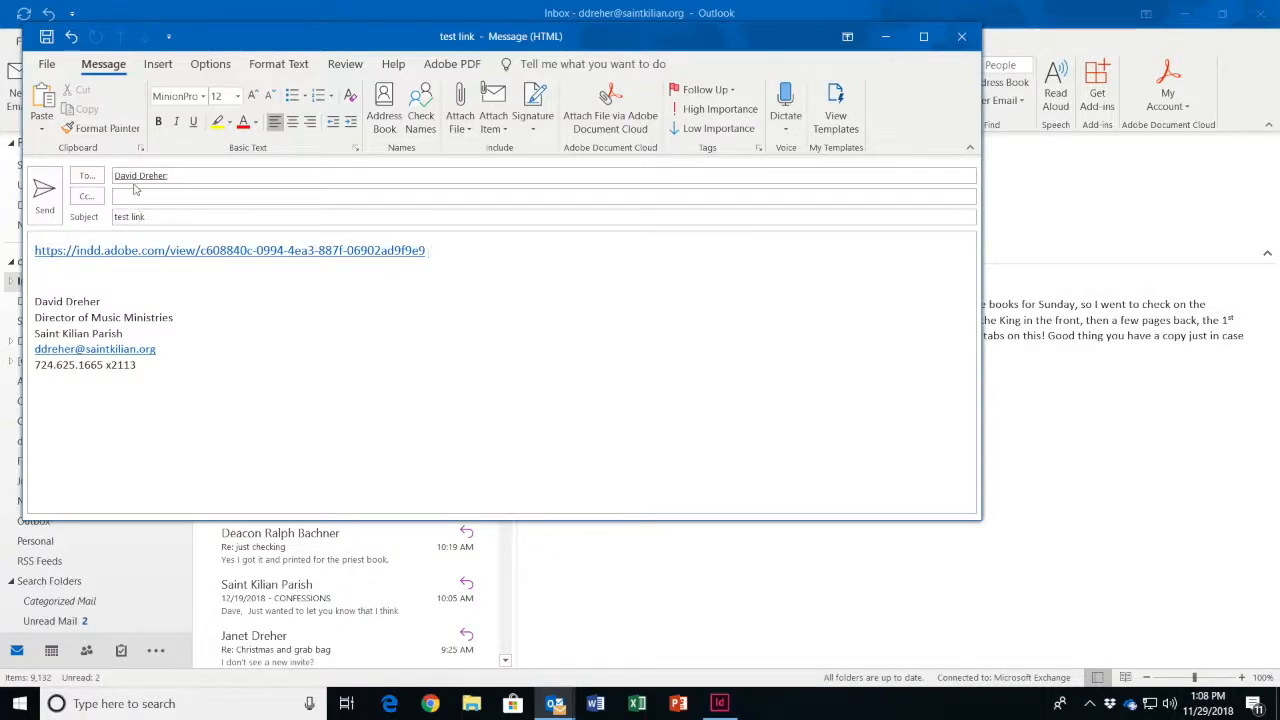
# Discard the email draft without saving it and close Outlook to return to InDesign.
pyautogui.moveTo(47, 271)
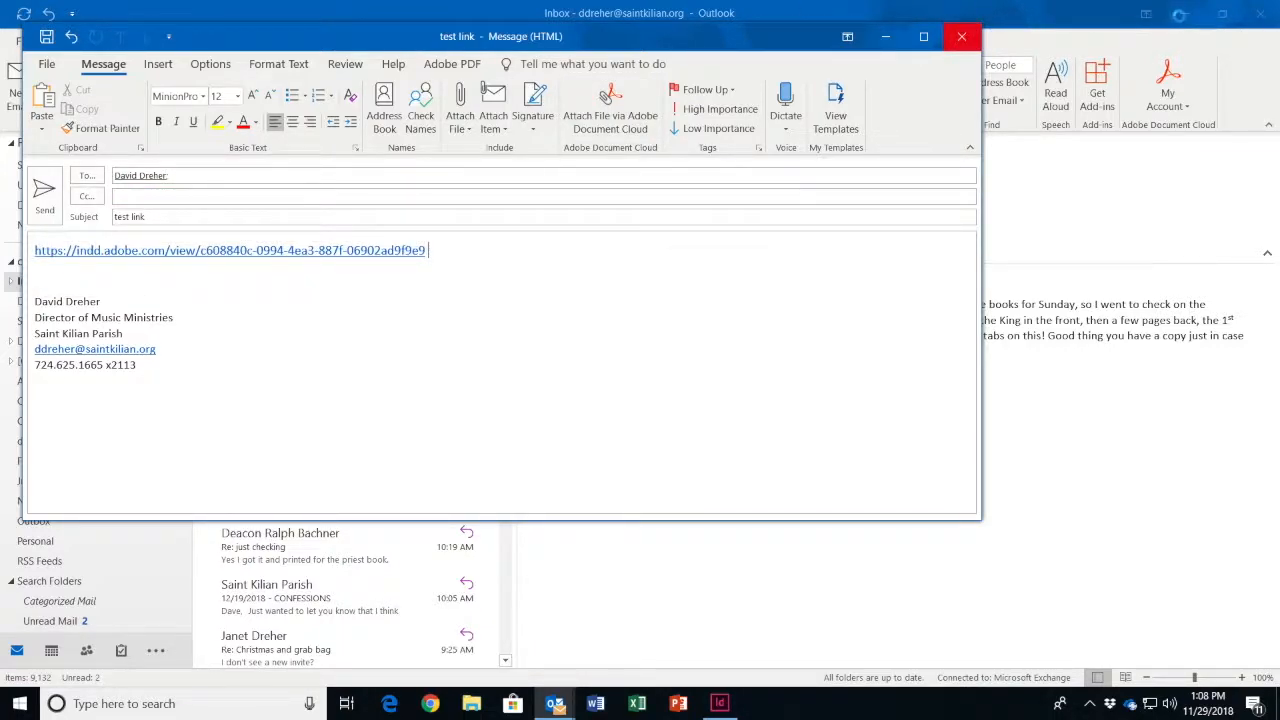
pyautogui.click(961, 36)
pyautogui.click(647, 397)
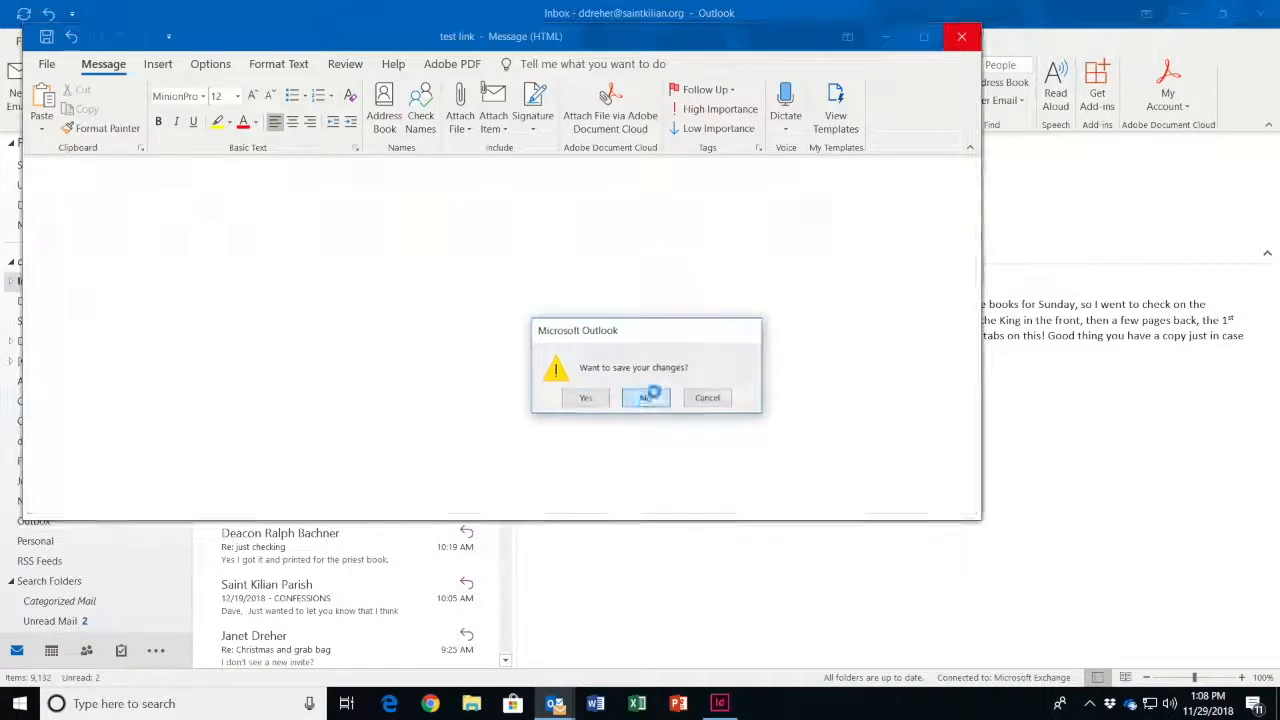
pyautogui.click(1259, 16)
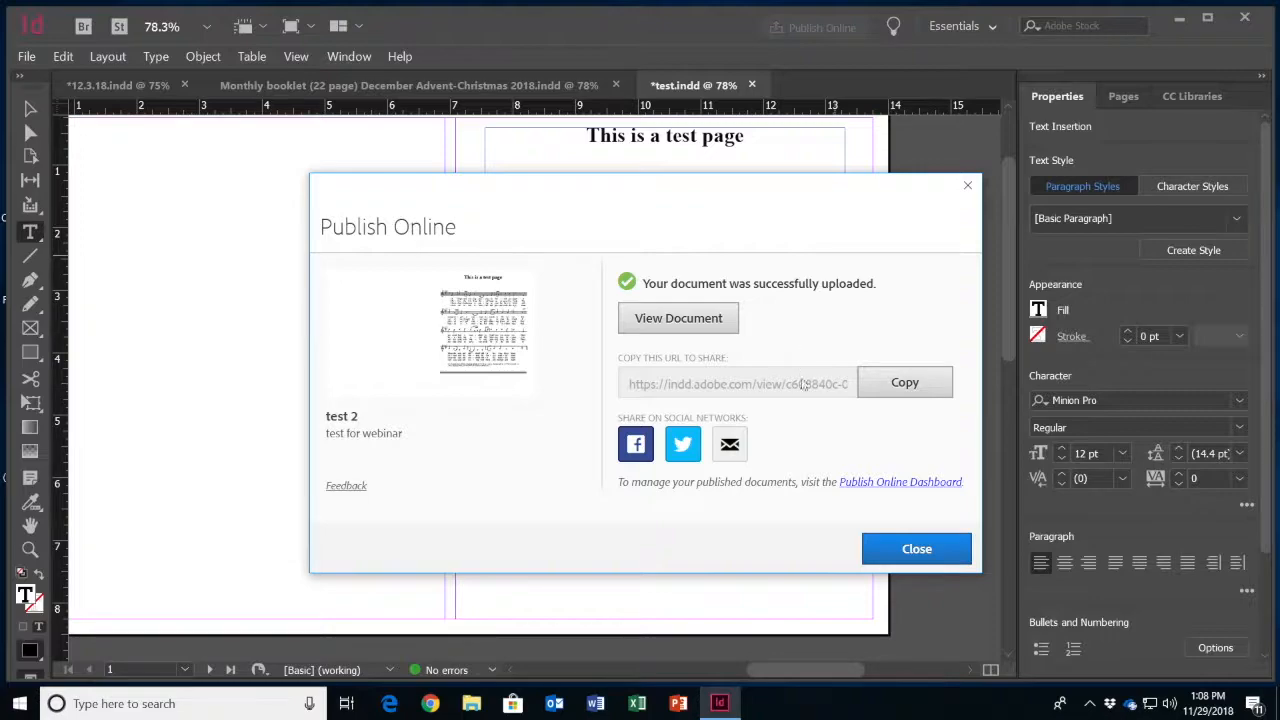